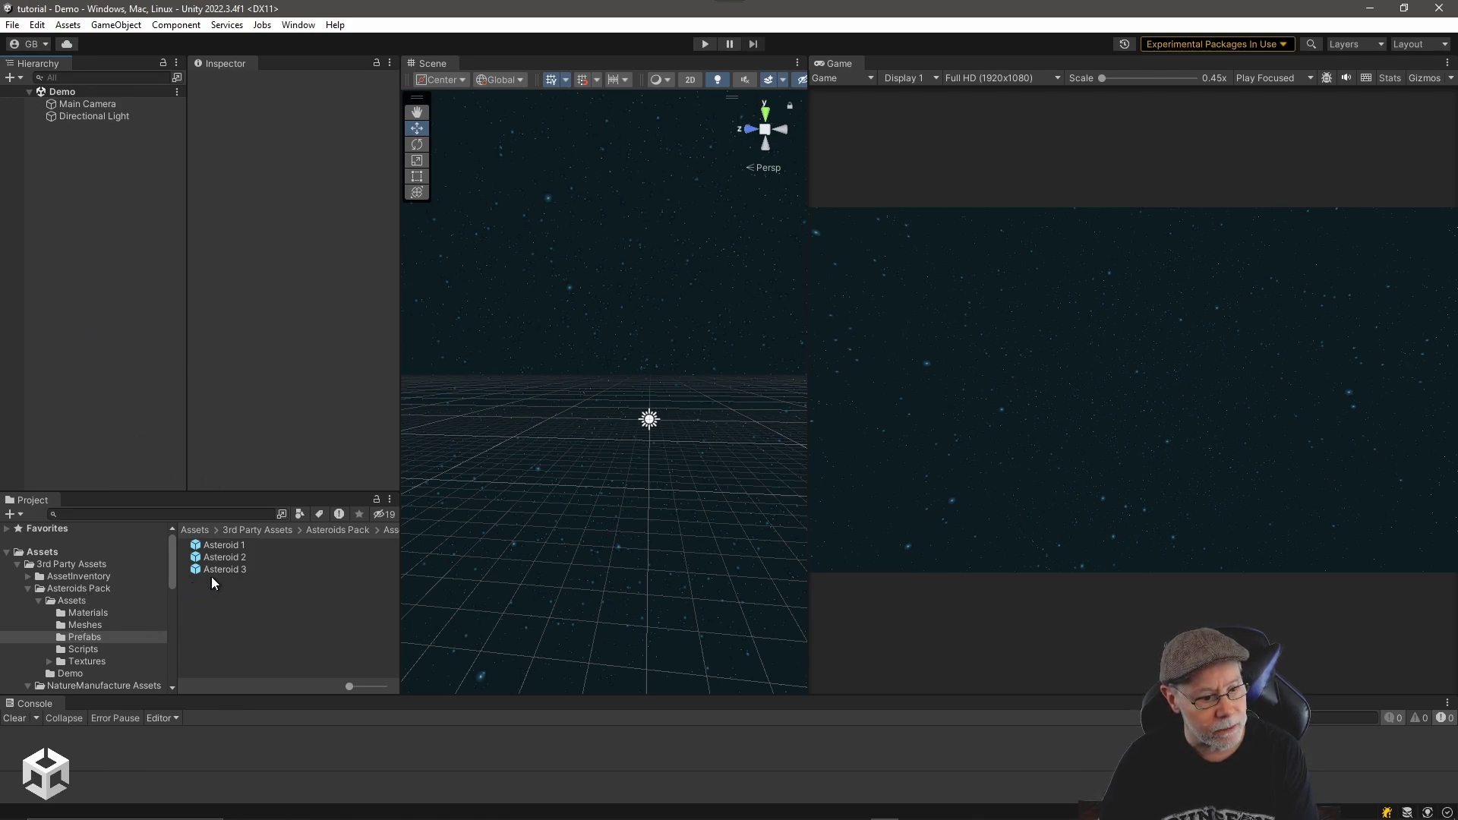
- Create an empty object in the Hierarchy, first named Grid
{"action": "right_click", "coordinate": [96, 199]}
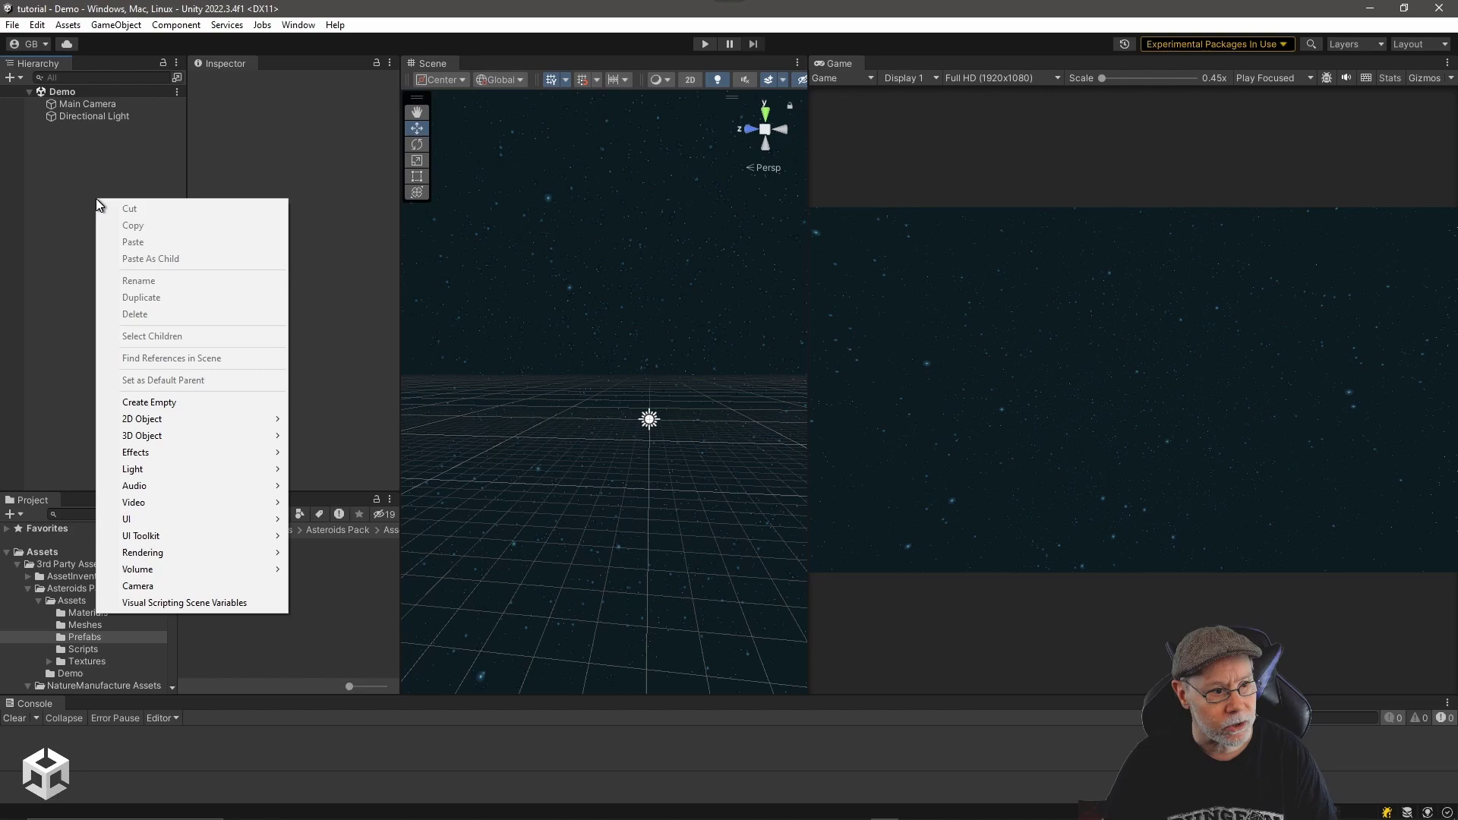
{"action": "left_click", "coordinate": [174, 402]}
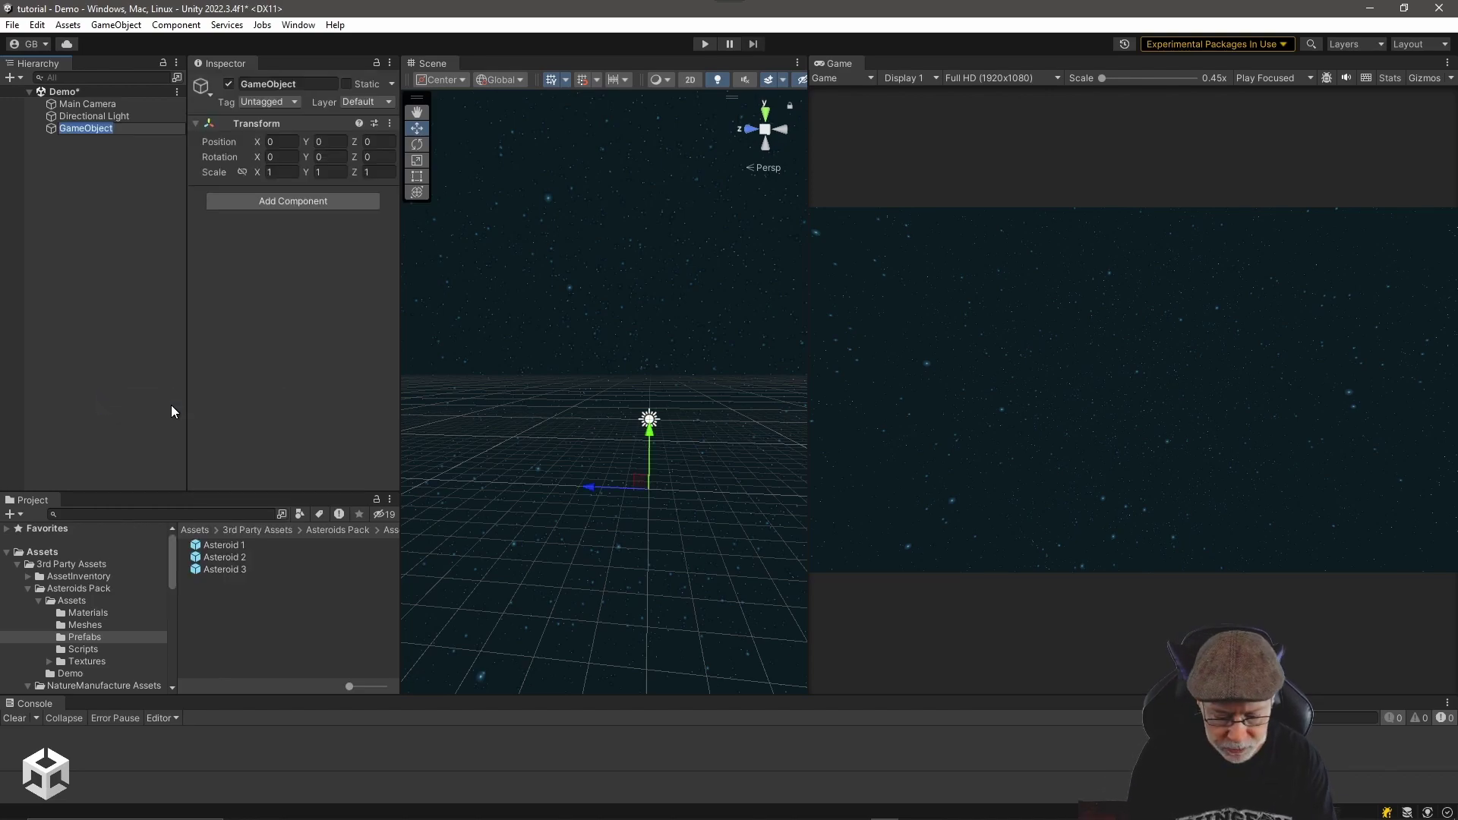
{"action": "type", "text": "Grid"}
{"action": "key", "text": "Return"}
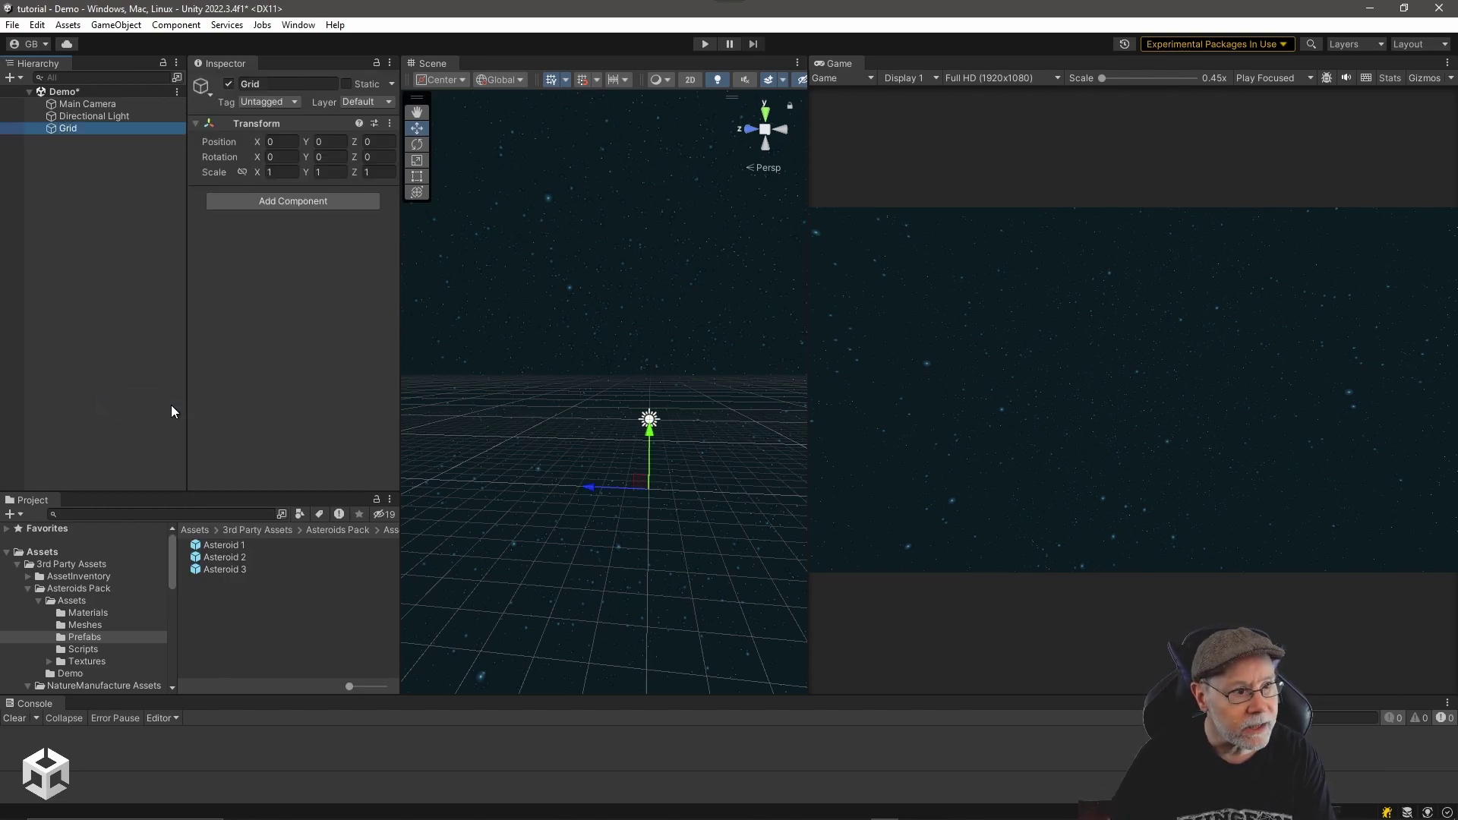
- Rename the empty object to 'Asteroid Field'
{"action": "right_click", "coordinate": [57, 129]}
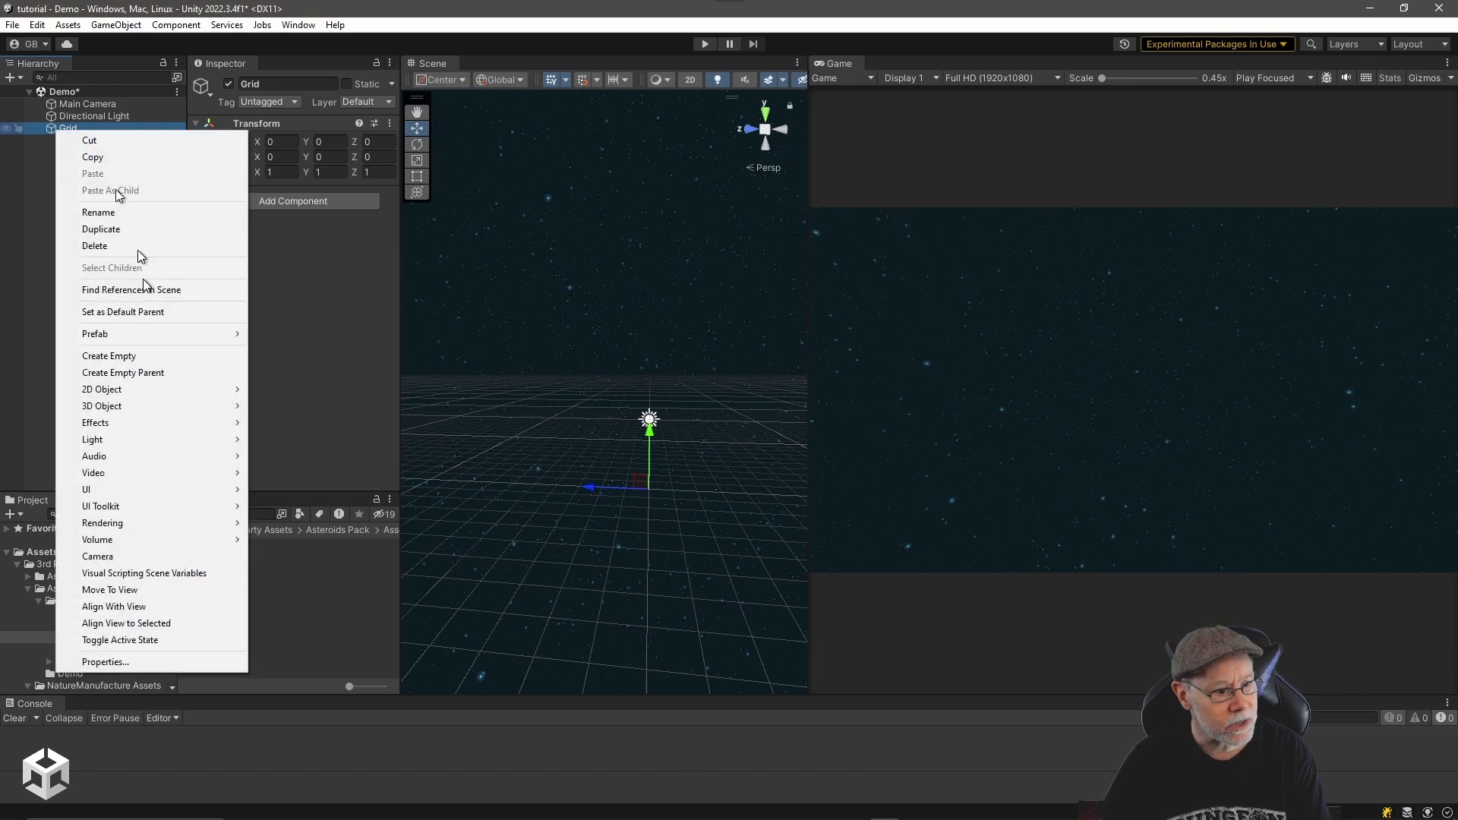
{"action": "mouse_move", "coordinate": [105, 389]}
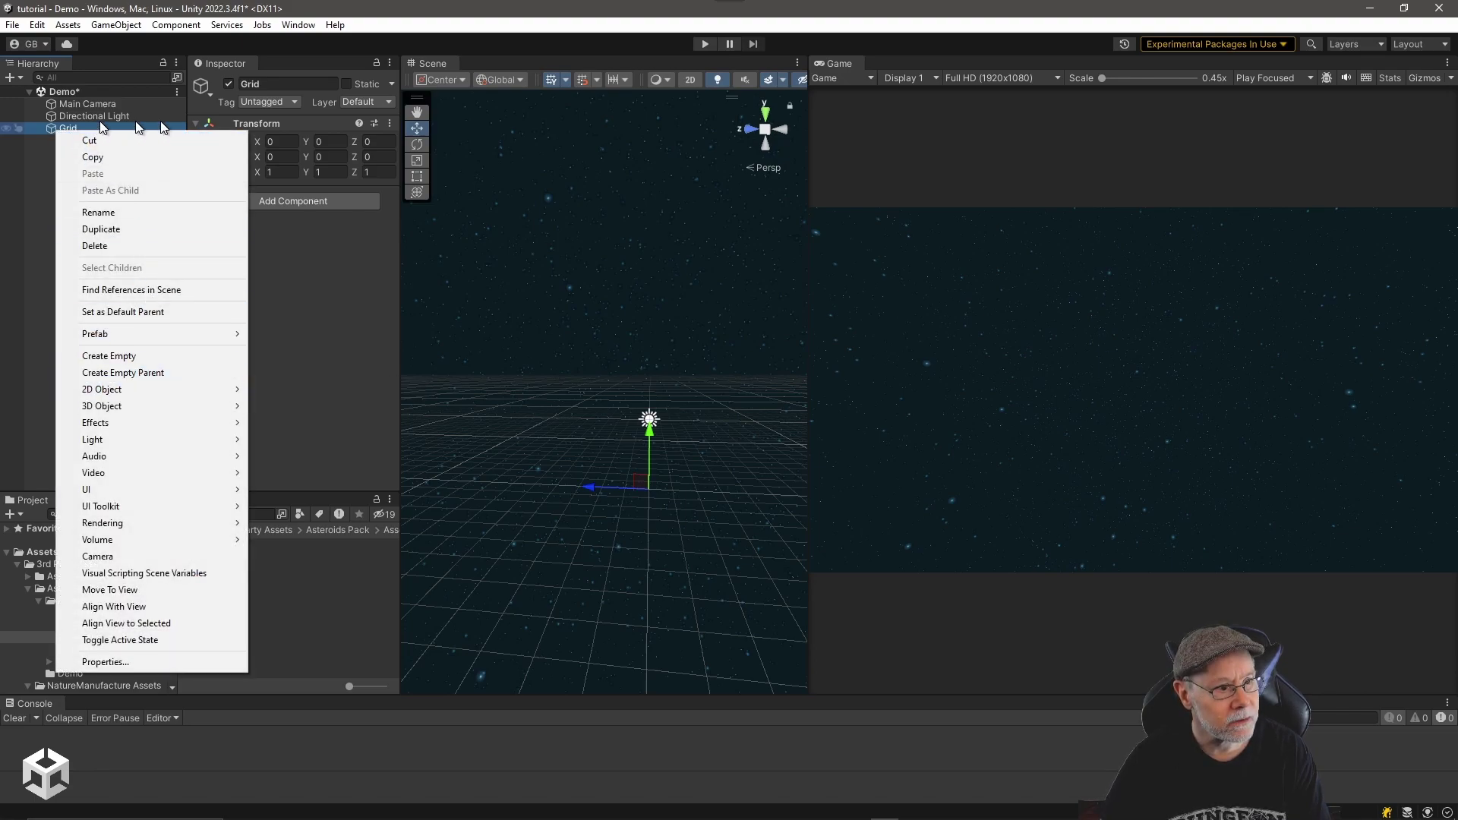
{"action": "left_click", "coordinate": [302, 82]}
{"action": "type", "text": "Ast"}
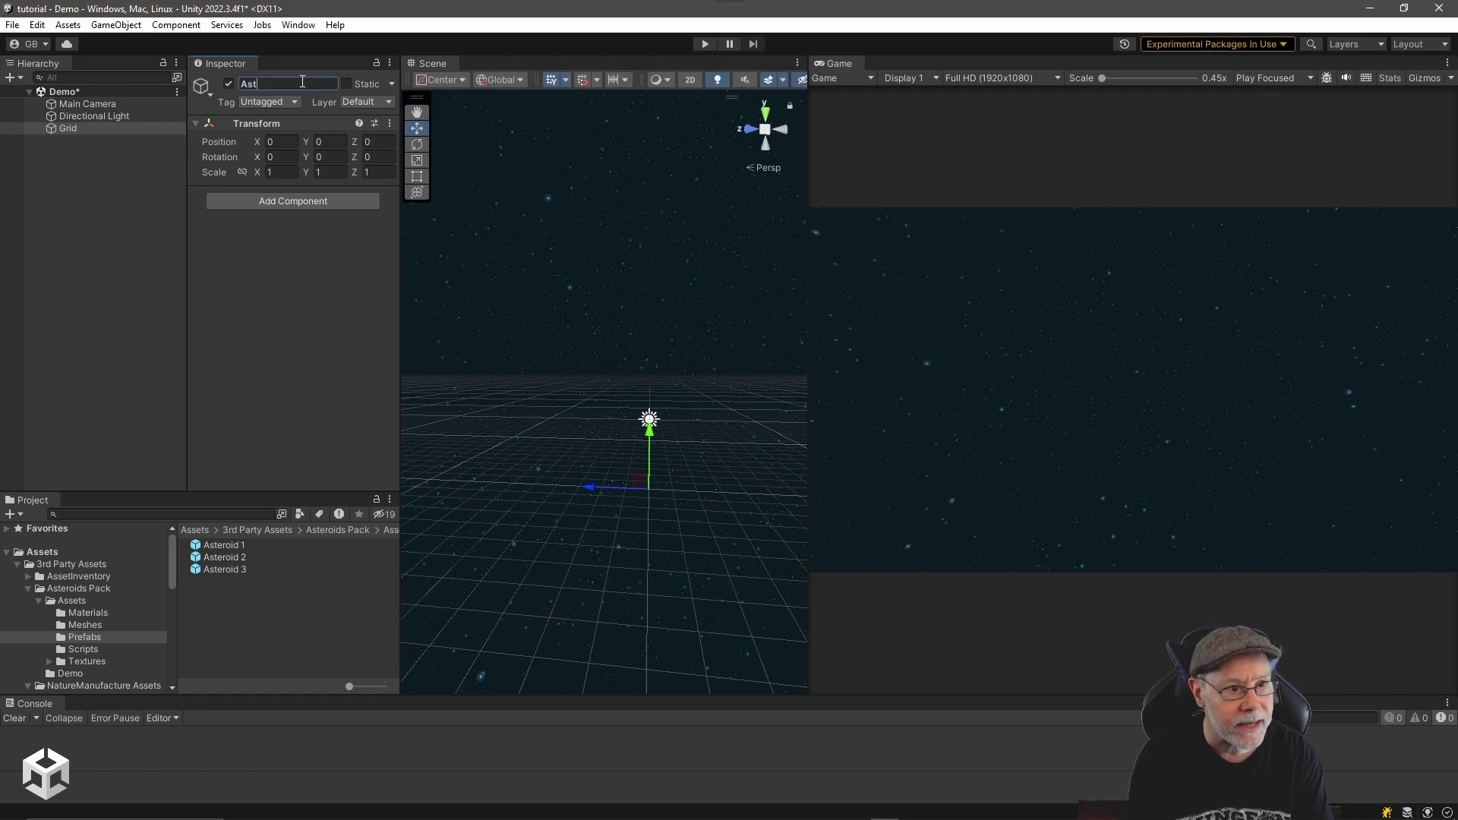
{"action": "type", "text": "eroid Ri"}
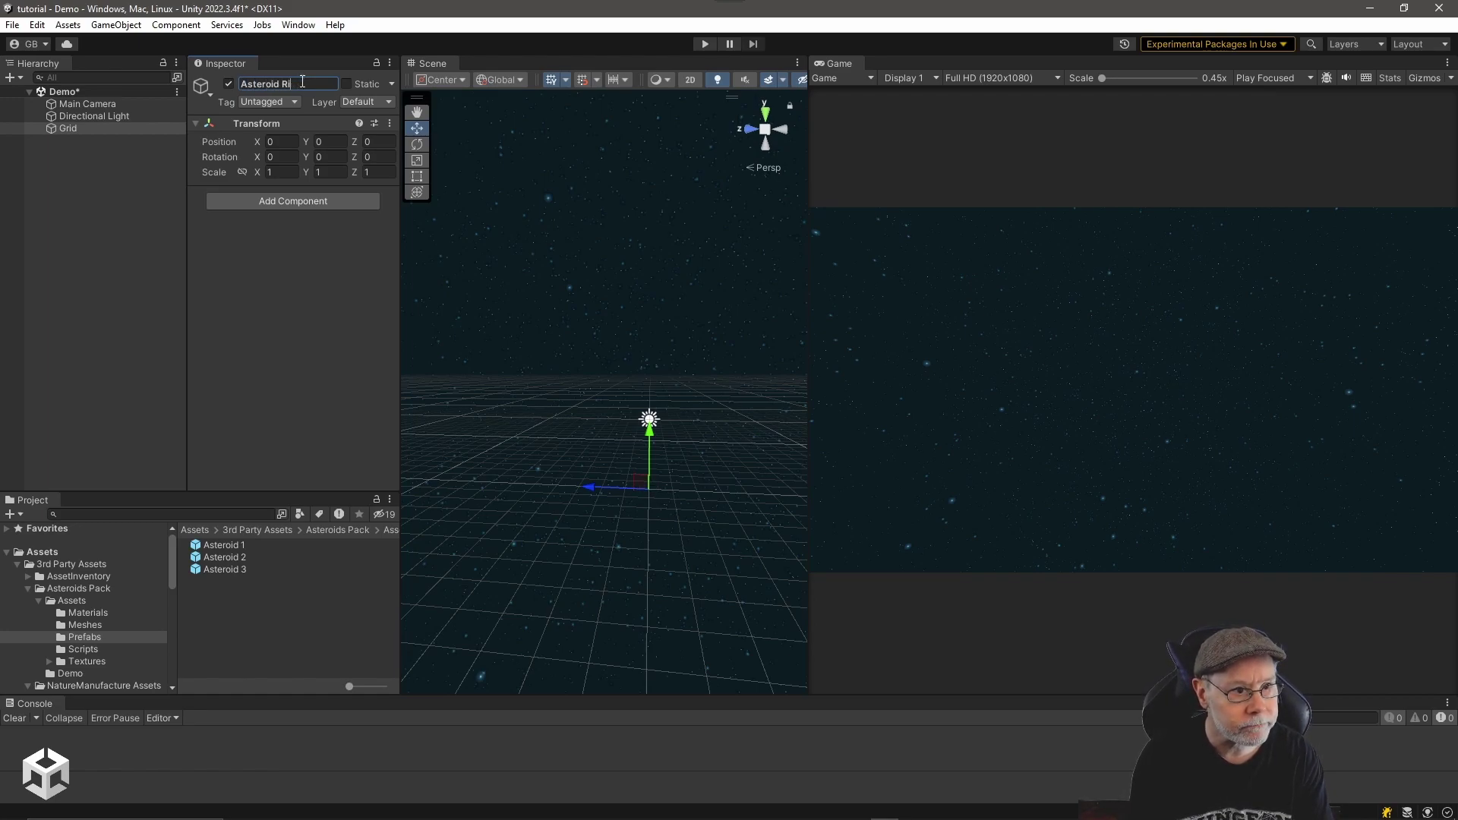
{"action": "key", "text": "BackSpace"}
{"action": "key", "text": "BackSpace"}
{"action": "type", "text": "Field"}
{"action": "key", "text": "Return"}
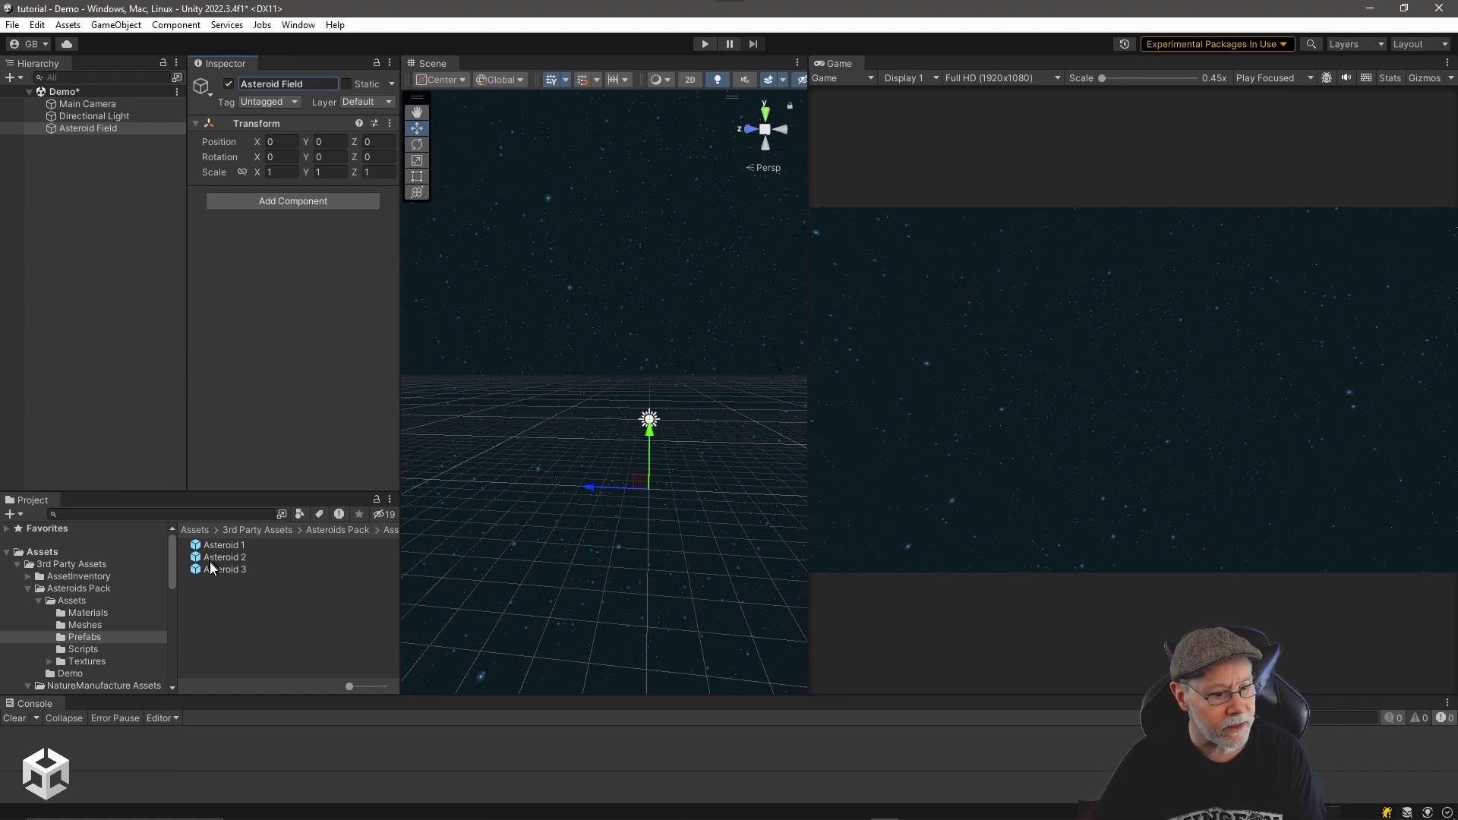
- Drag the Asteroid 3 prefab into Asteroid Field and duplicate it into fourteen copies
{"action": "left_click_drag", "start_coordinate": [214, 571], "coordinate": [65, 134]}
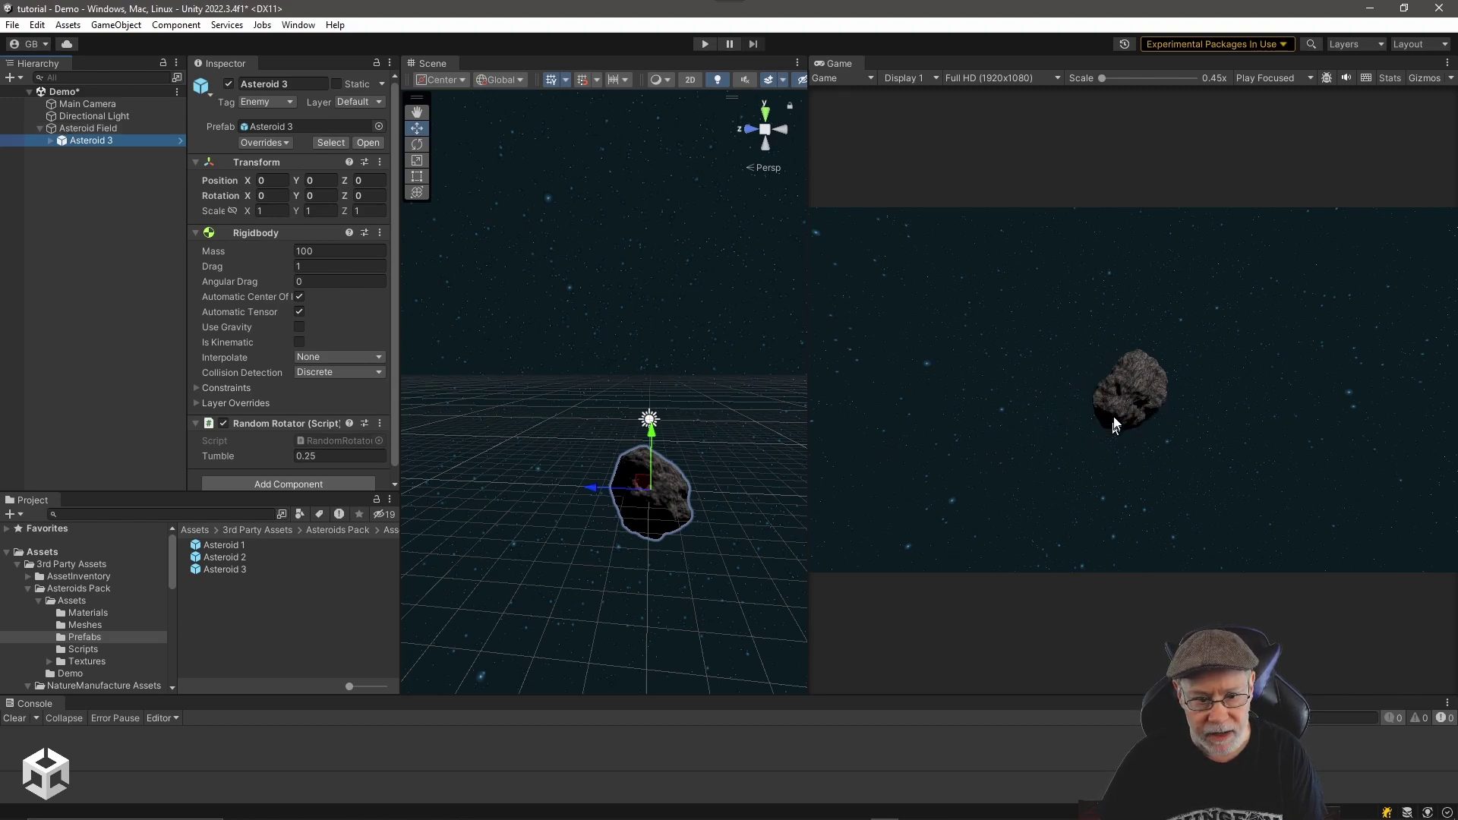
{"action": "left_click", "coordinate": [33, 267]}
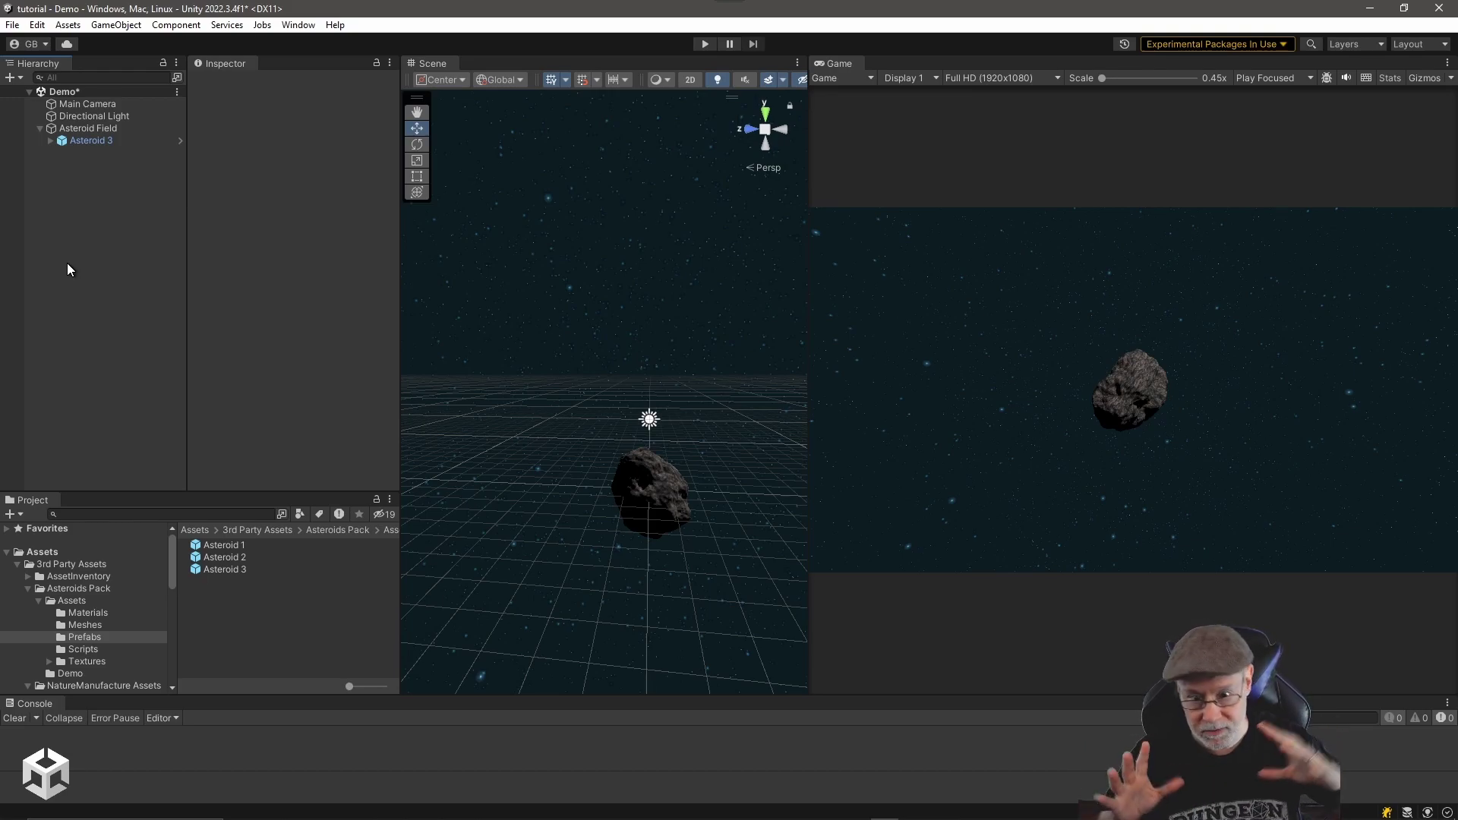
{"action": "left_click", "coordinate": [91, 142]}
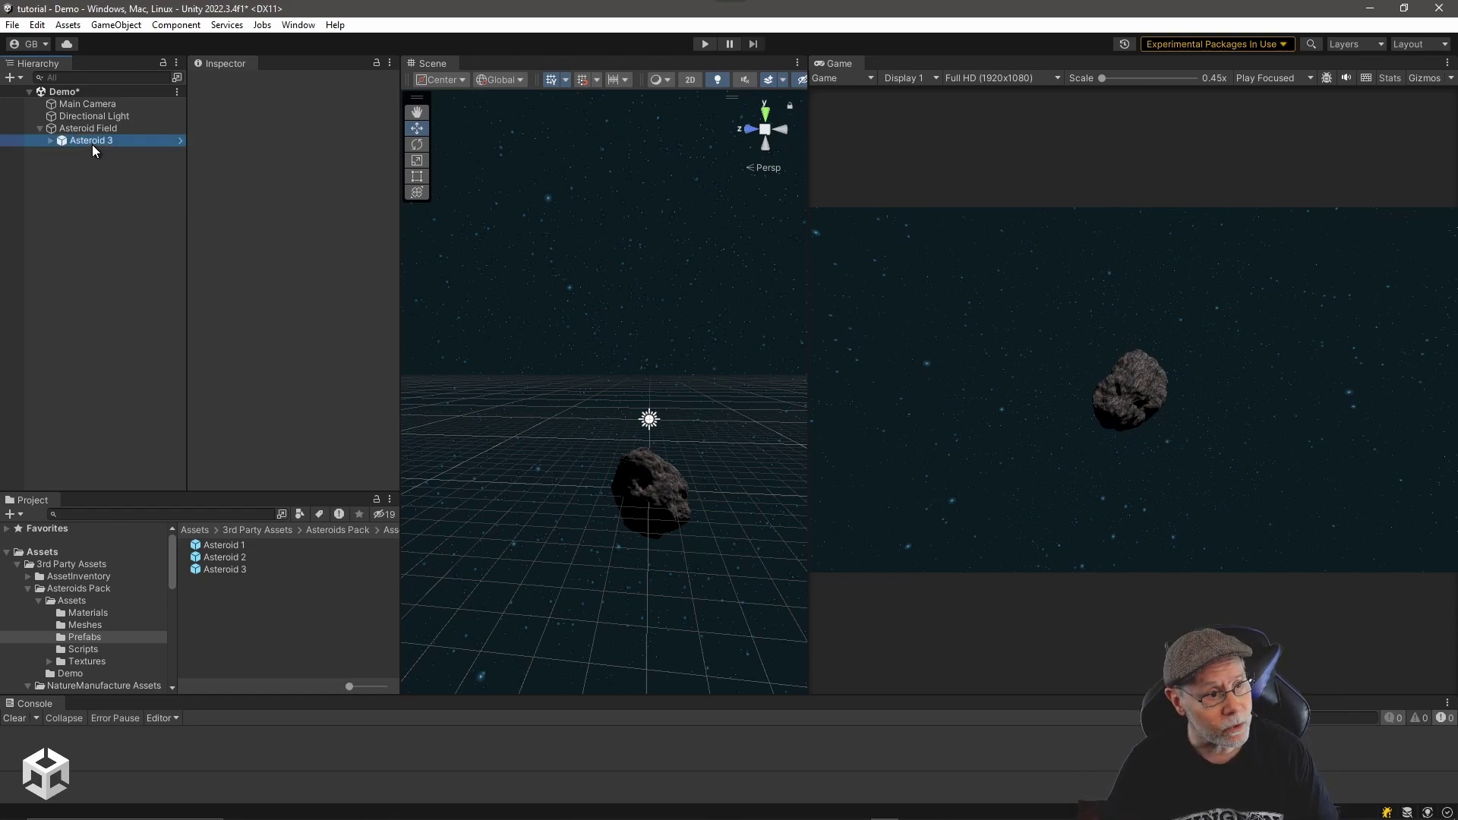
{"action": "key", "text": "ctrl+d"}
{"action": "key", "text": "ctrl+d"}
{"action": "key", "text": "ctrl+d"}
{"action": "key", "text": "ctrl+d"}
{"action": "key", "text": "ctrl+d"}
{"action": "key", "text": "ctrl+d"}
{"action": "key", "text": "ctrl+d"}
{"action": "key", "text": "ctrl+d"}
{"action": "key", "text": "ctrl+d"}
{"action": "key", "text": "ctrl+d"}
{"action": "key", "text": "ctrl+d"}
{"action": "key", "text": "ctrl+d"}
{"action": "key", "text": "ctrl+d"}
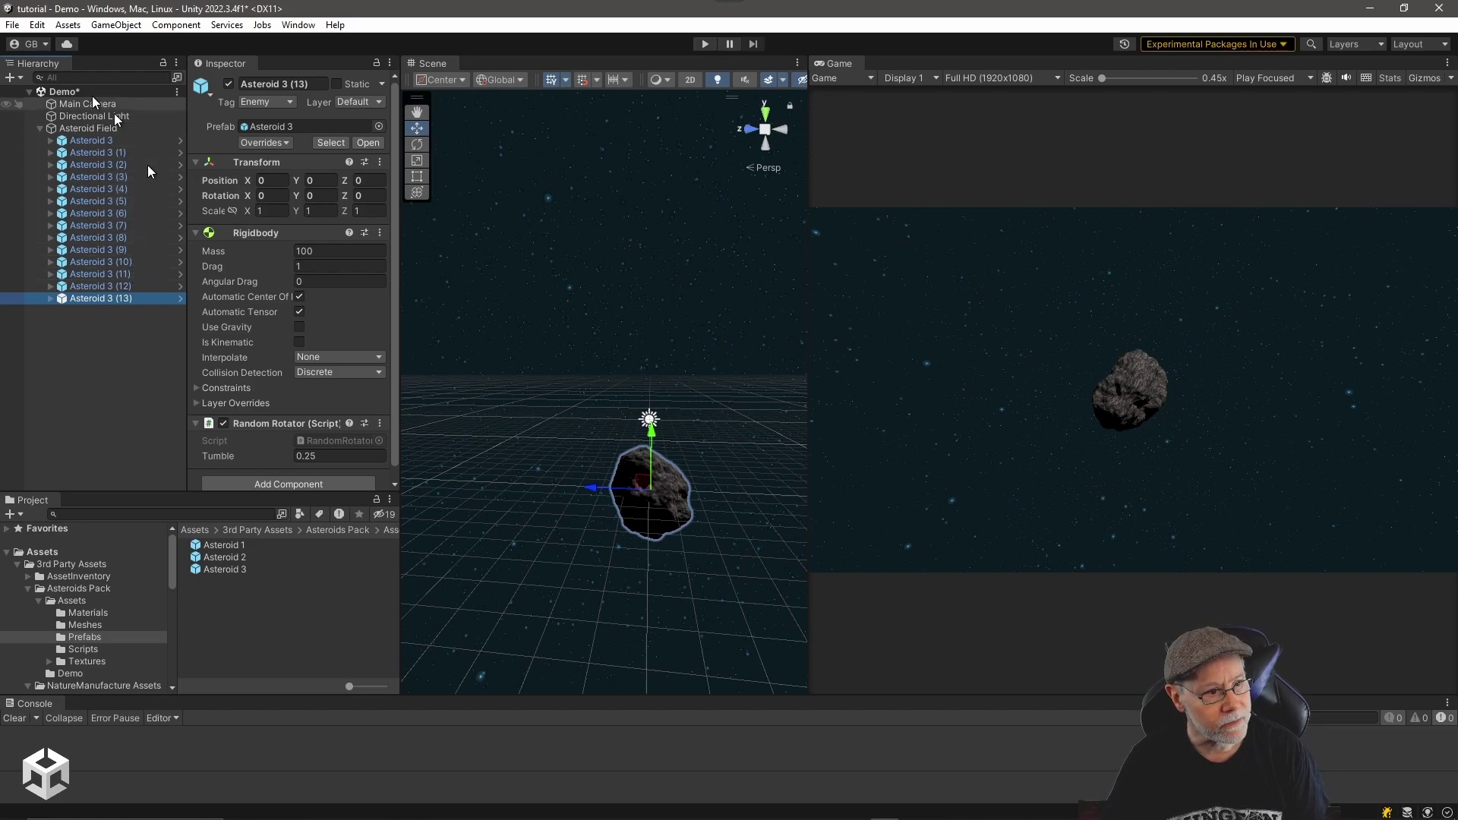
- Select all fourteen asteroids and set Position X, Y and Z to R(-20,20)
{"action": "left_click", "coordinate": [95, 143], "text": "shift"}
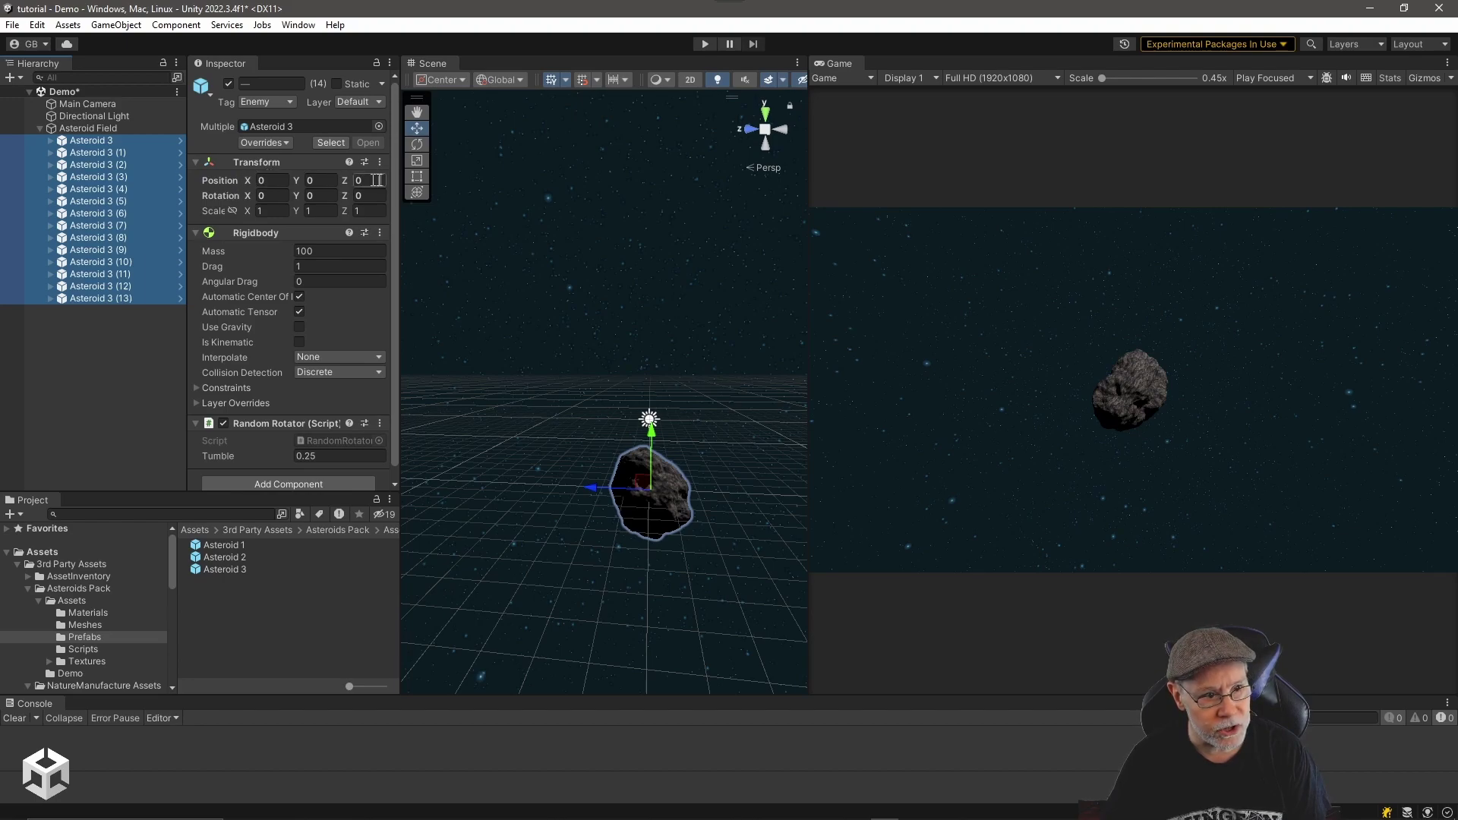
{"action": "left_click", "coordinate": [270, 180]}
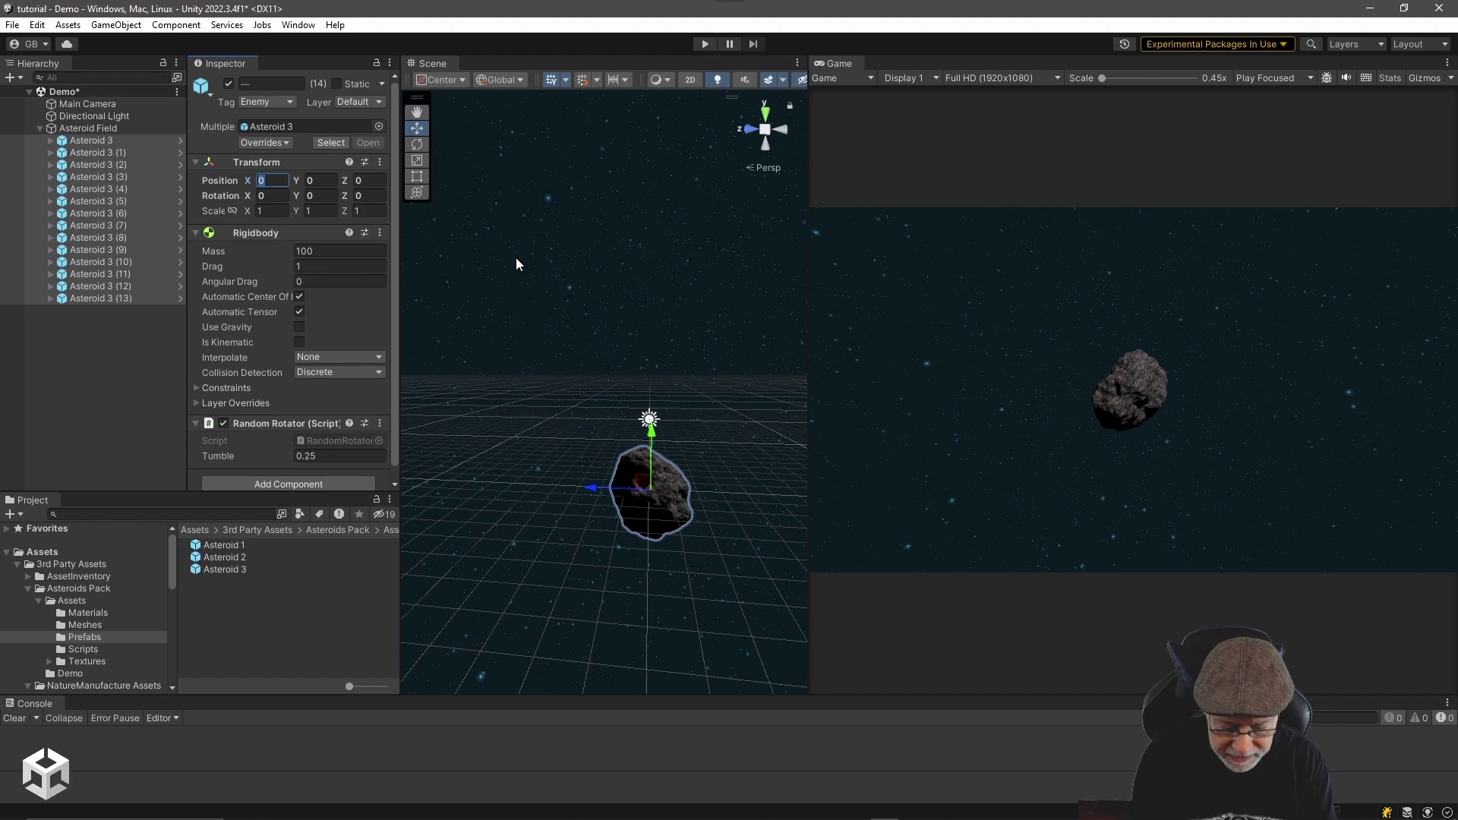
{"action": "type", "text": "R"}
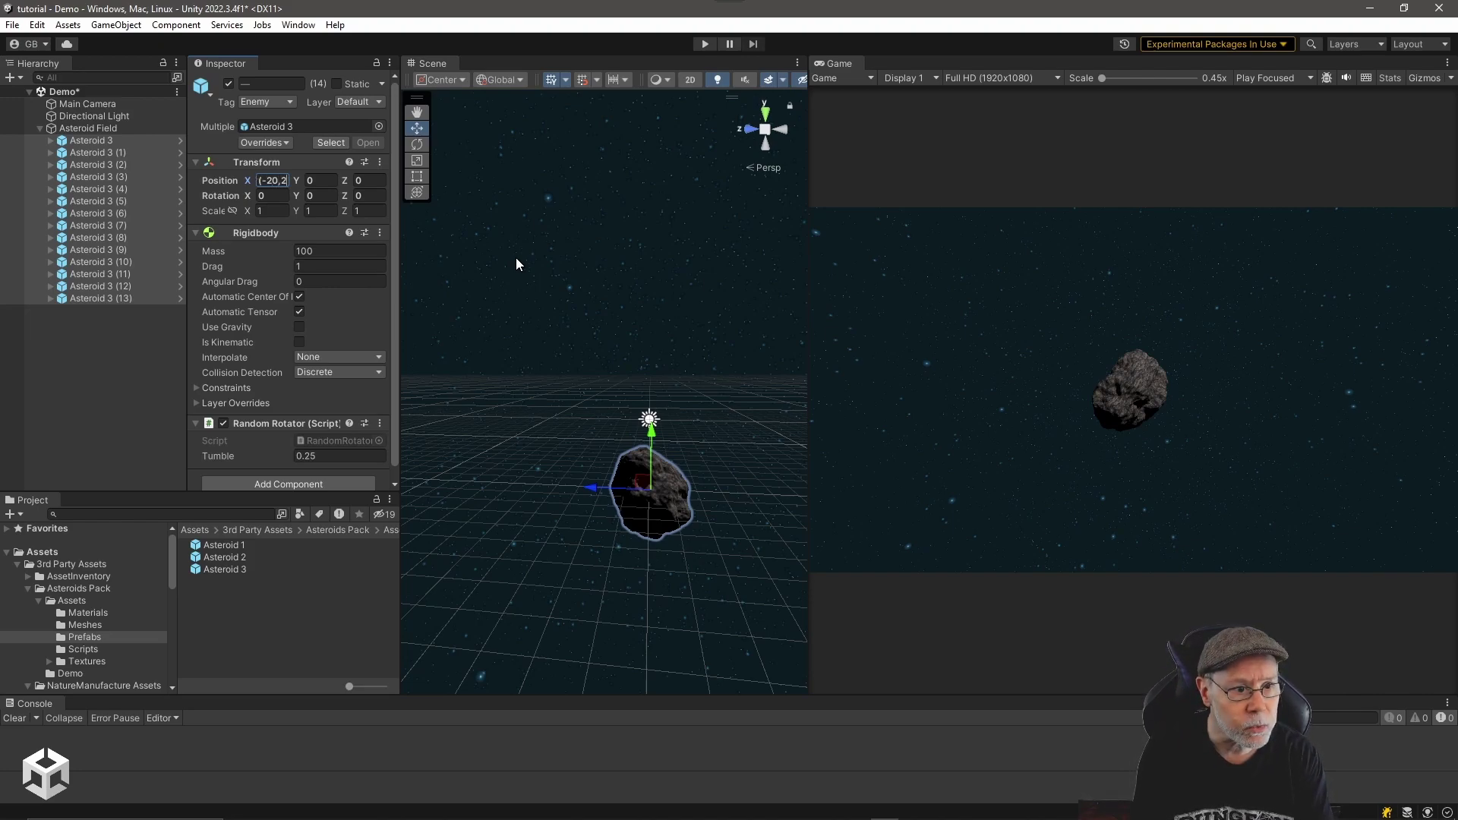
{"action": "type", "text": "0)"}
{"action": "key", "text": "Return"}
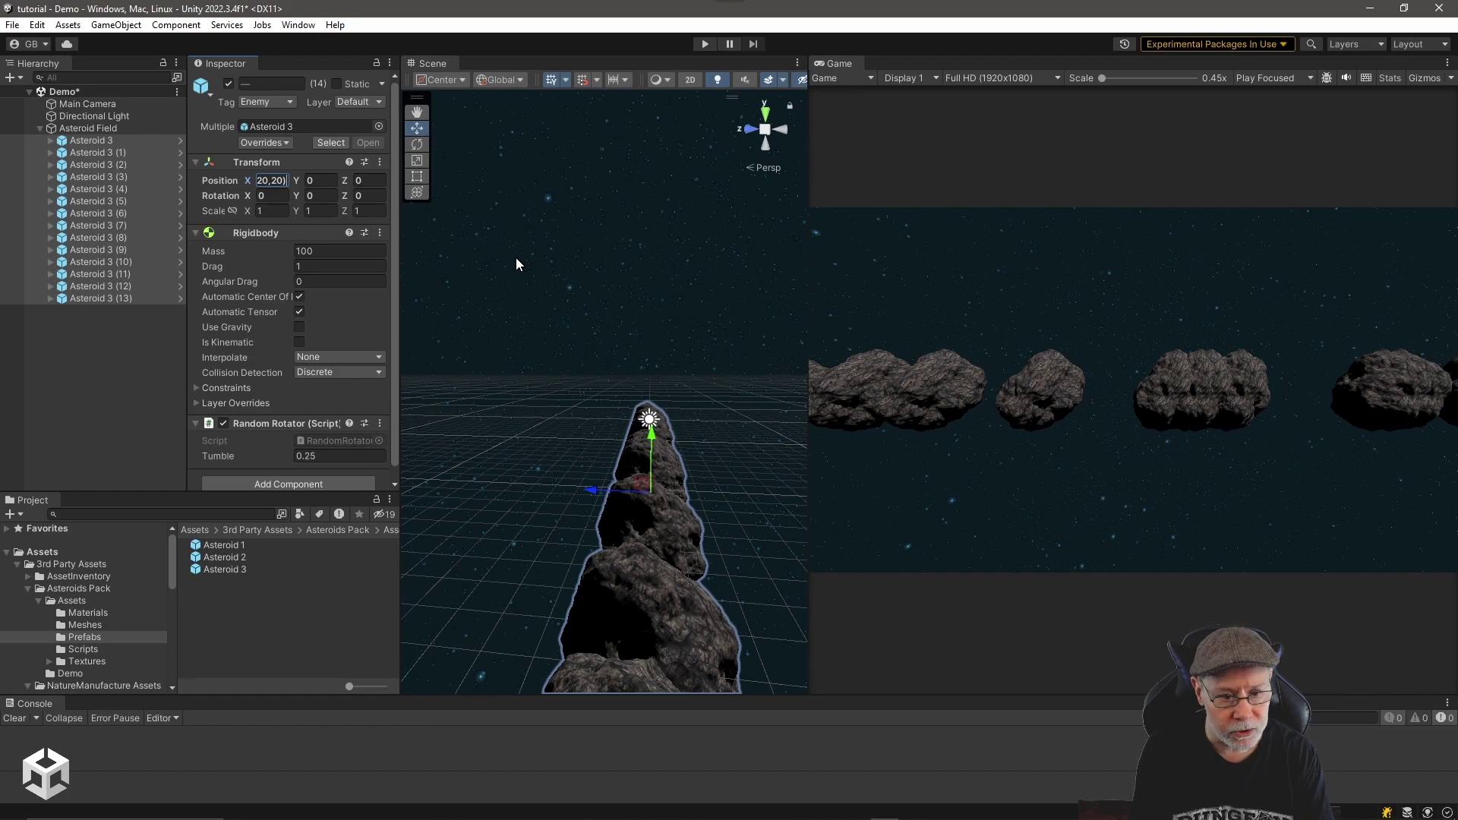
{"action": "key", "text": "Tab"}
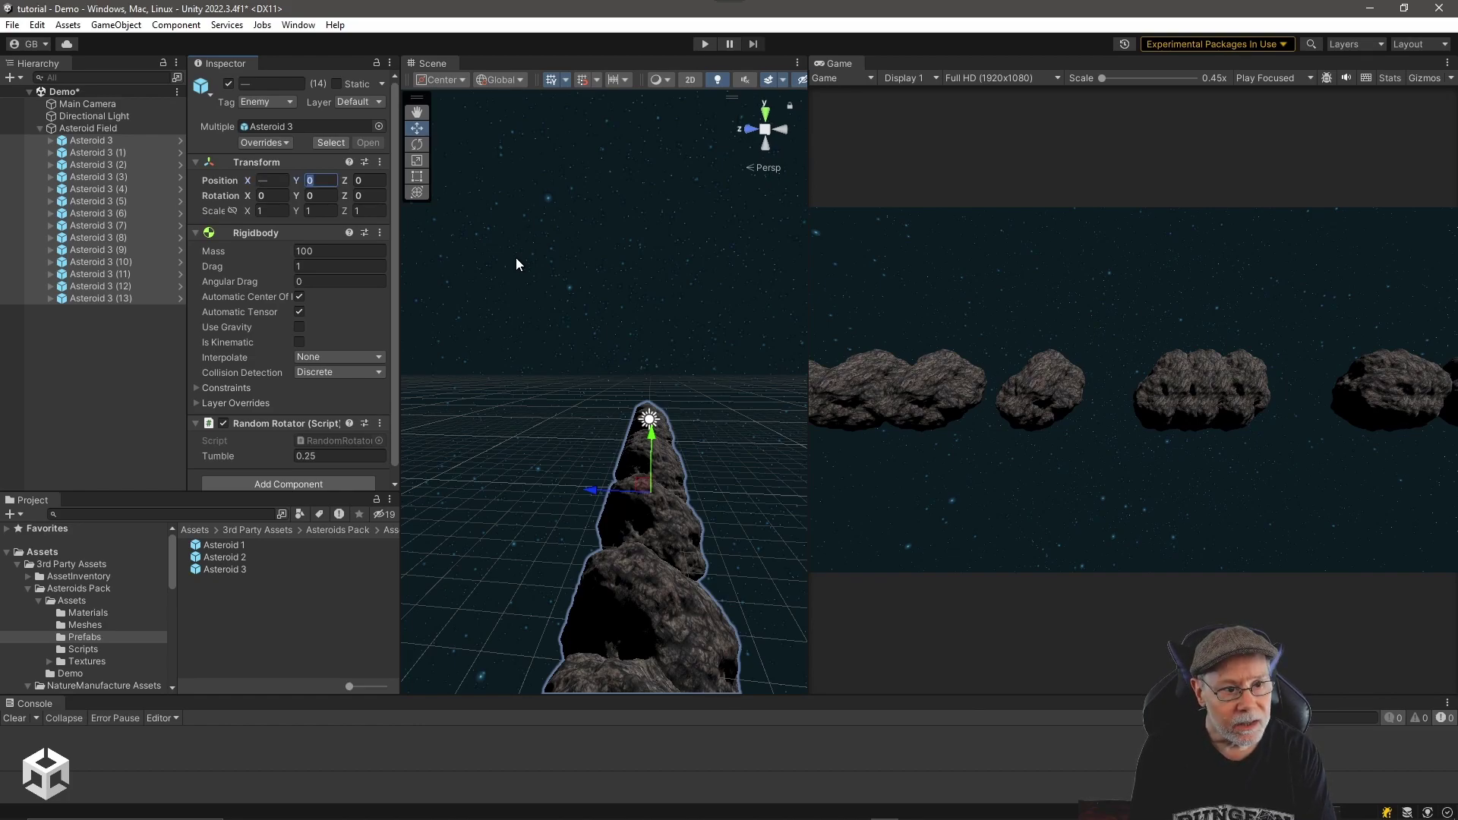
{"action": "type", "text": "R("}
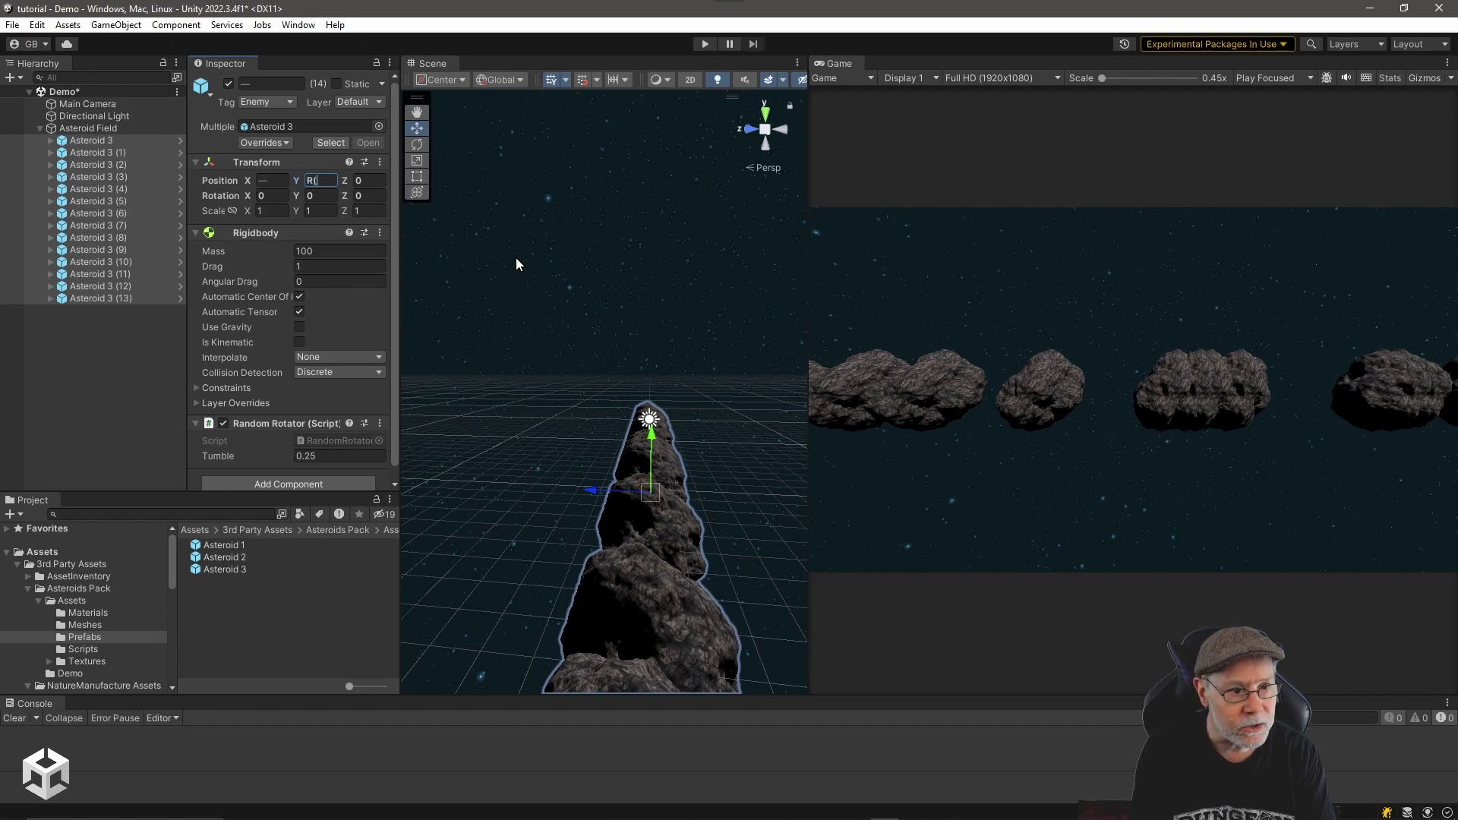
{"action": "type", "text": "-20,20)"}
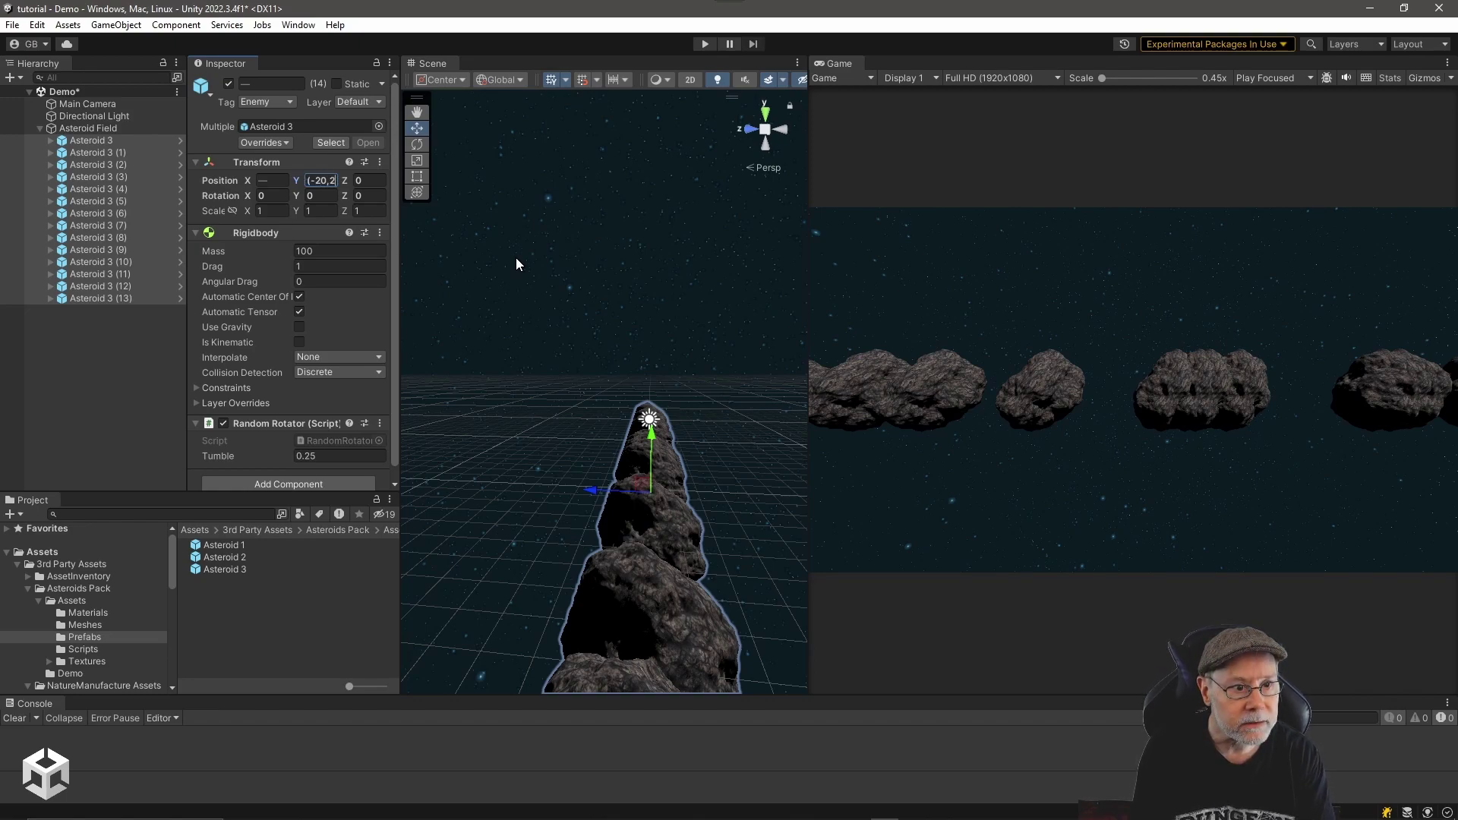
{"action": "key", "text": "Return"}
{"action": "key", "text": "Tab"}
{"action": "type", "text": "R(-20,20)"}
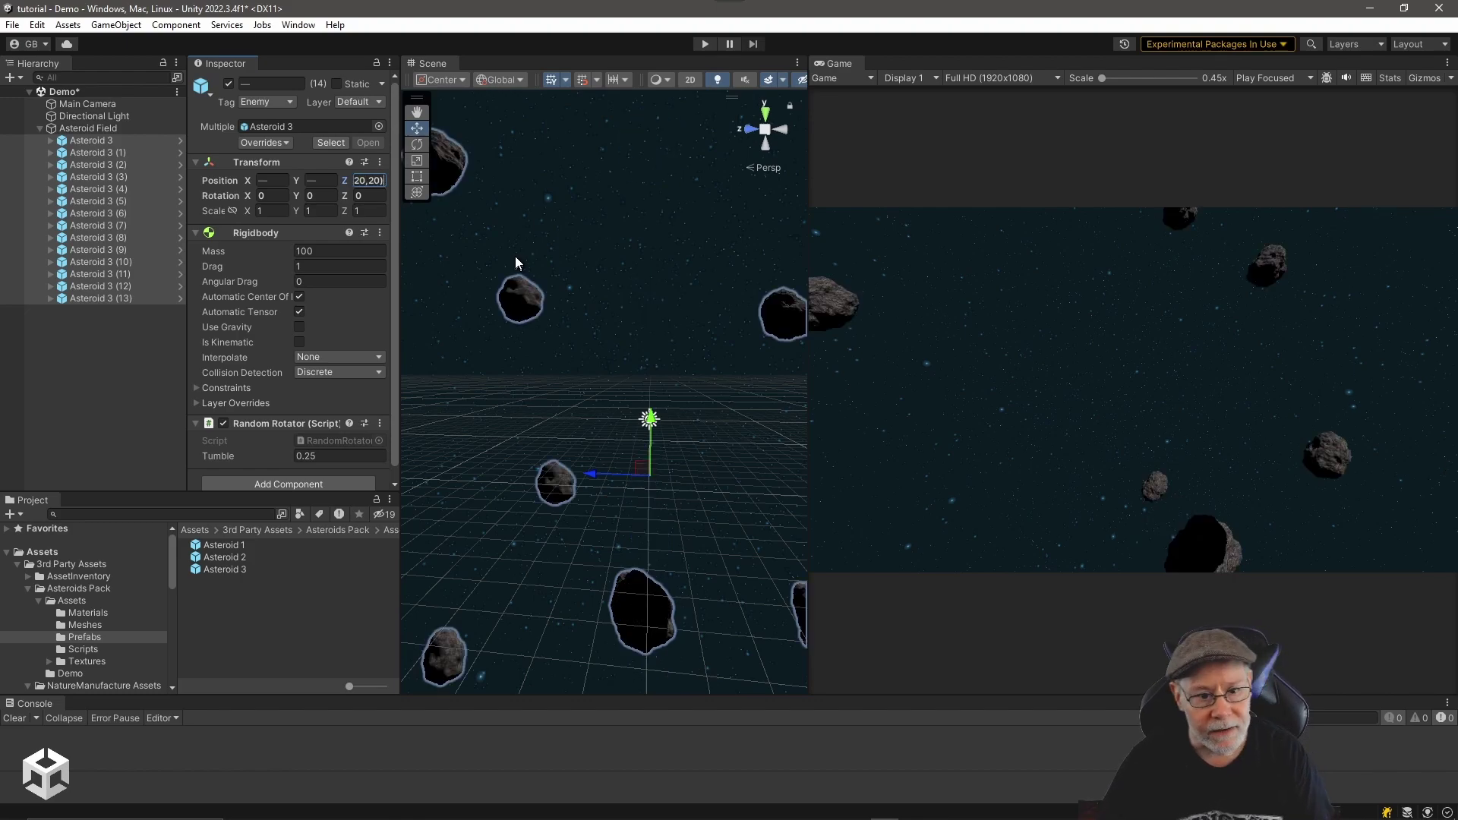
{"action": "scroll", "coordinate": [660, 327], "scroll_direction": "down", "scroll_amount": 5}
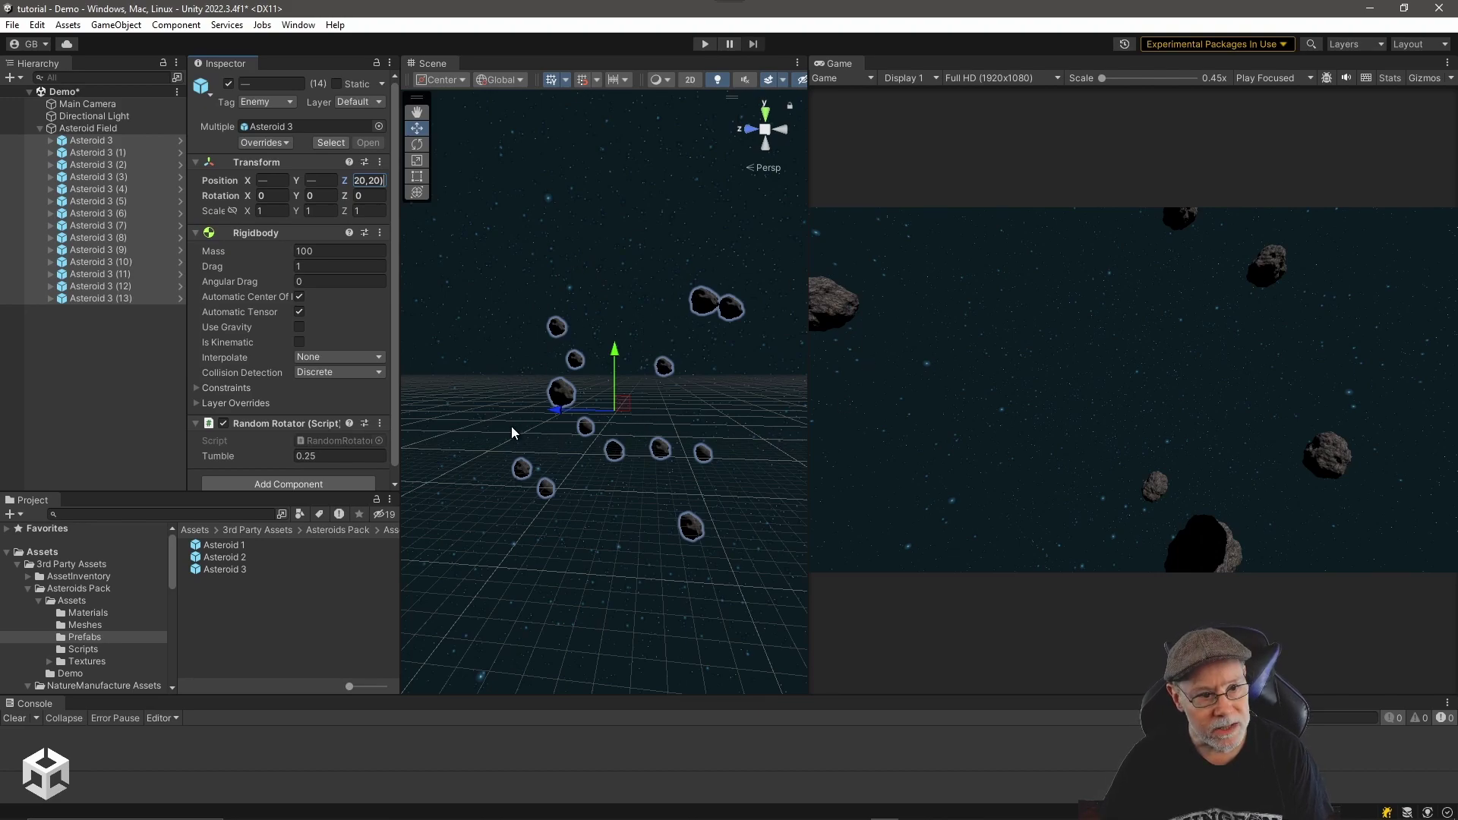
- Set the selected asteroids' Rotation X, Y and Z to R(-180,180)
{"action": "left_click", "coordinate": [279, 196]}
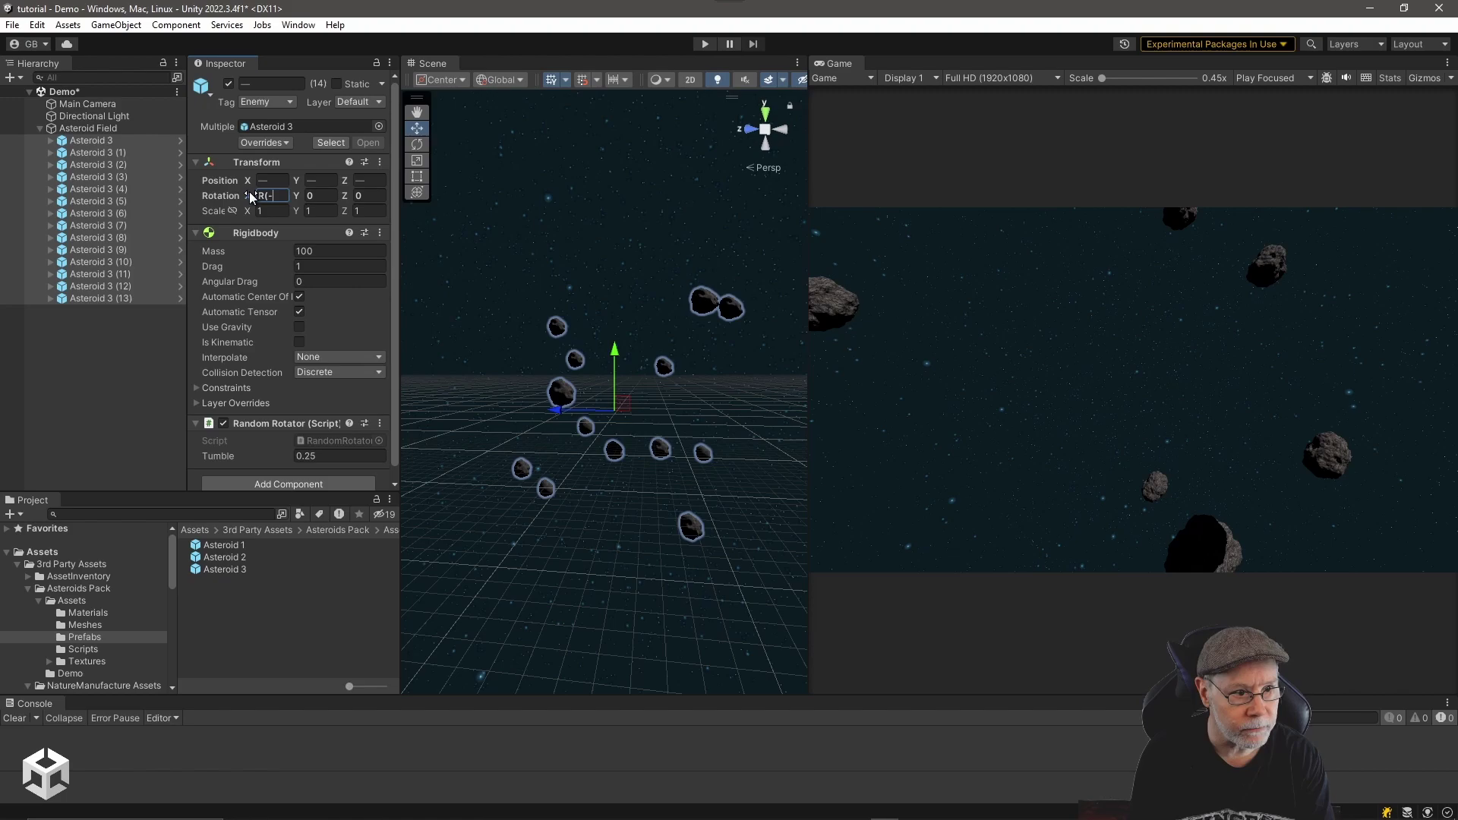
{"action": "key", "text": "Tab"}
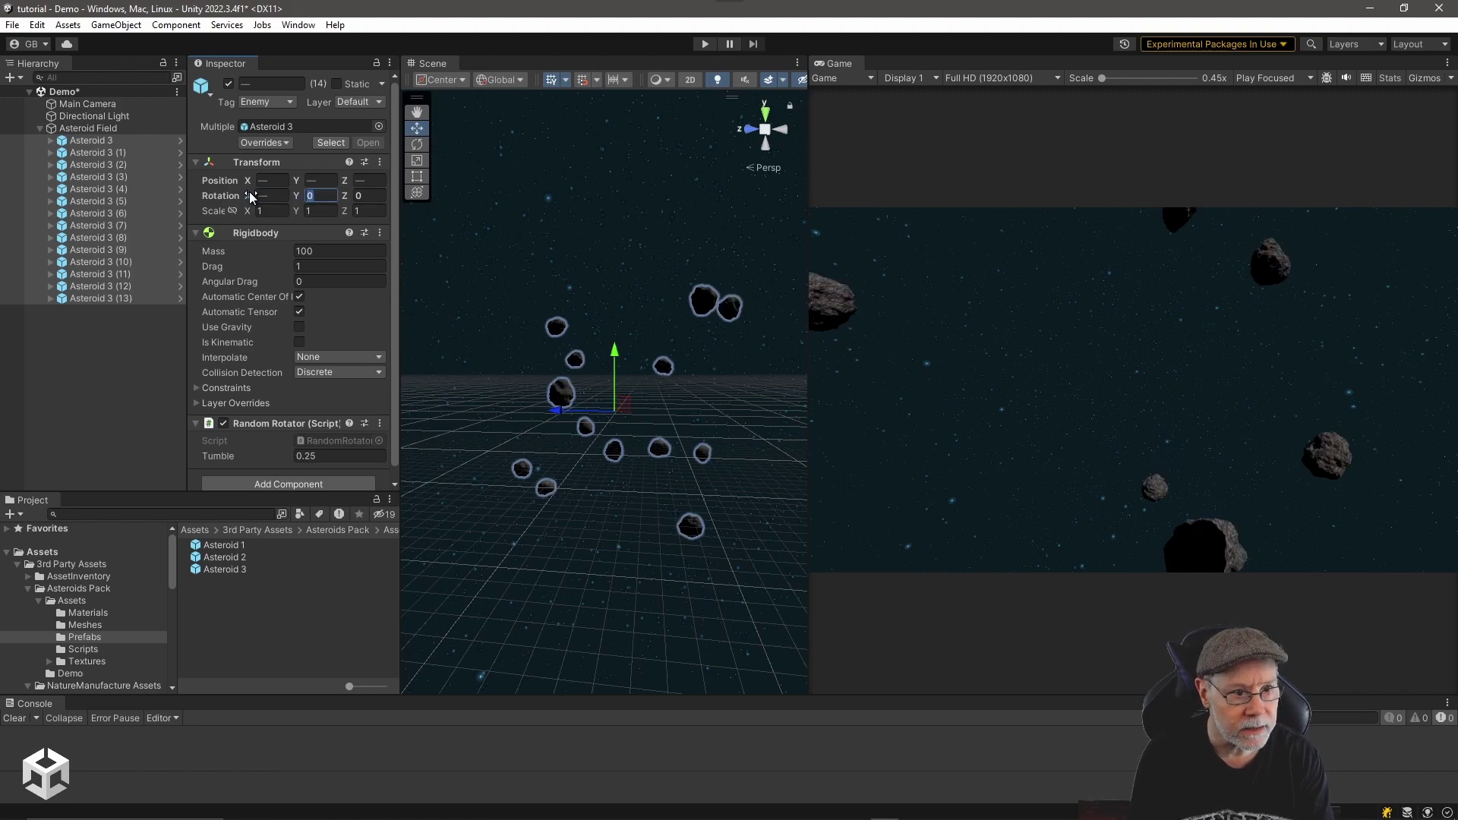
{"action": "type", "text": "R(-180"}
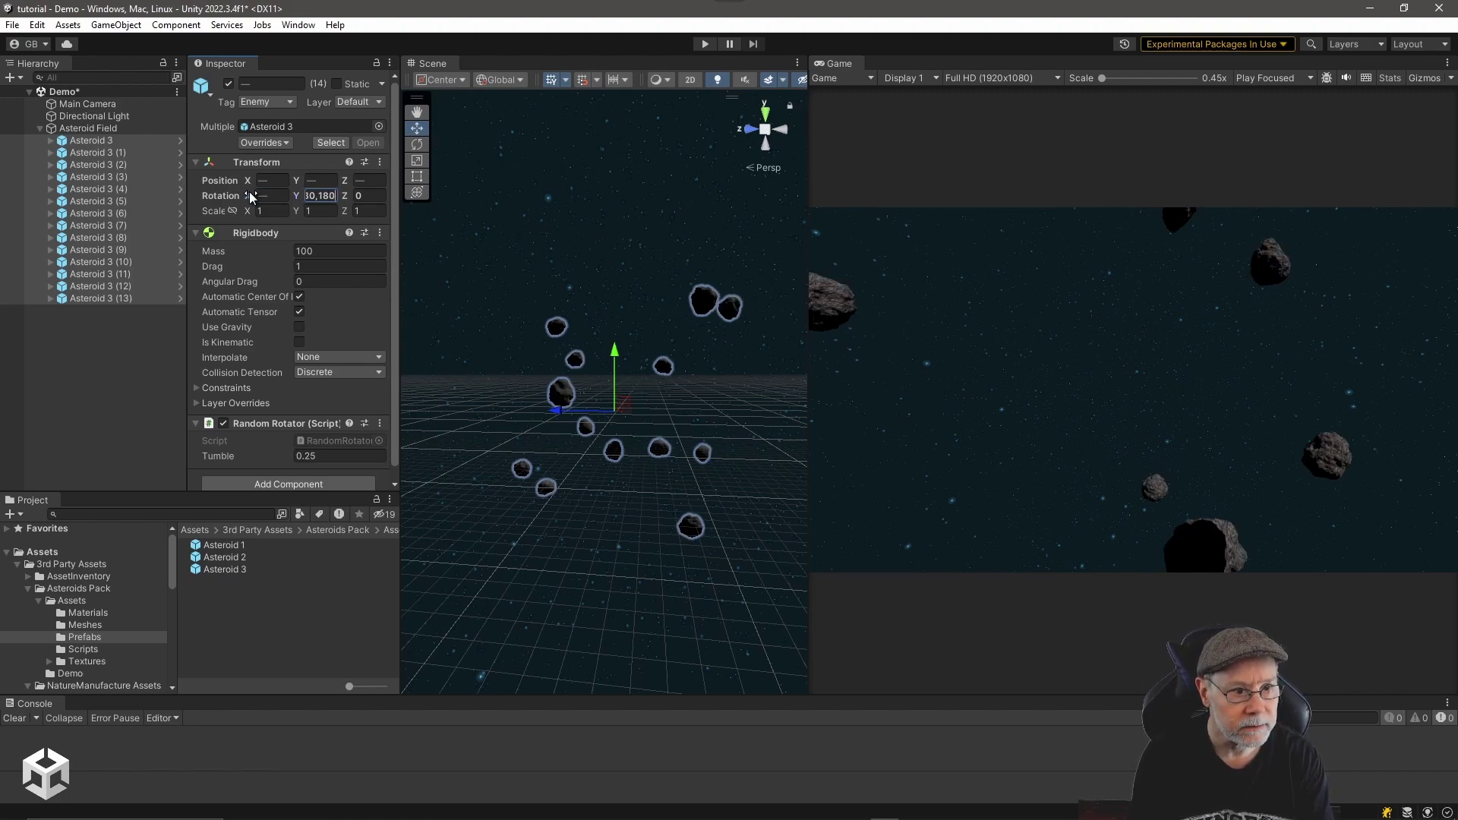
{"action": "key", "text": "Tab"}
{"action": "type", "text": "R"}
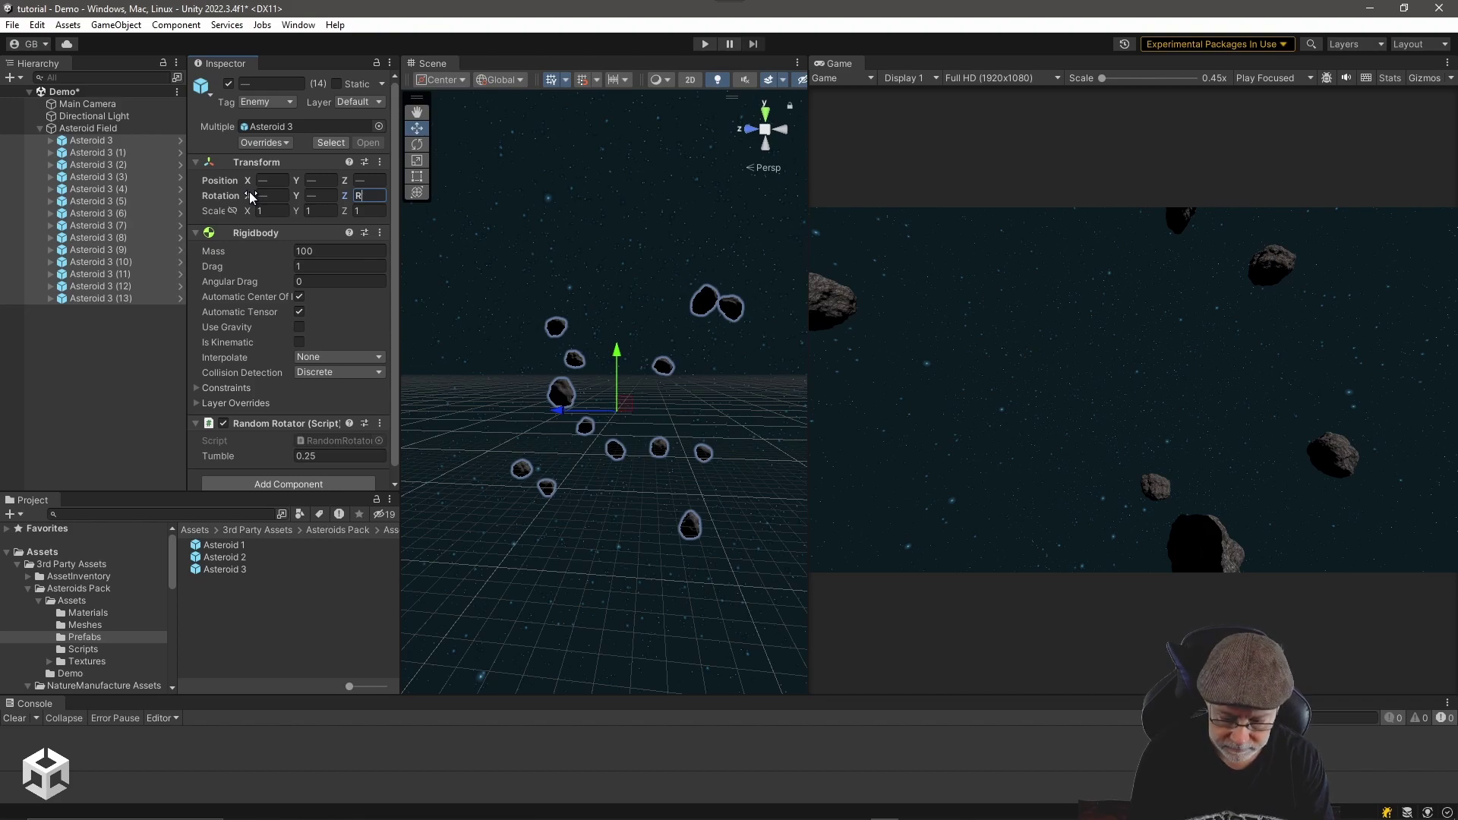
{"action": "type", "text": "(-180"}
{"action": "key", "text": "BackSpace"}
{"action": "key", "text": "BackSpace"}
{"action": "key", "text": "BackSpace"}
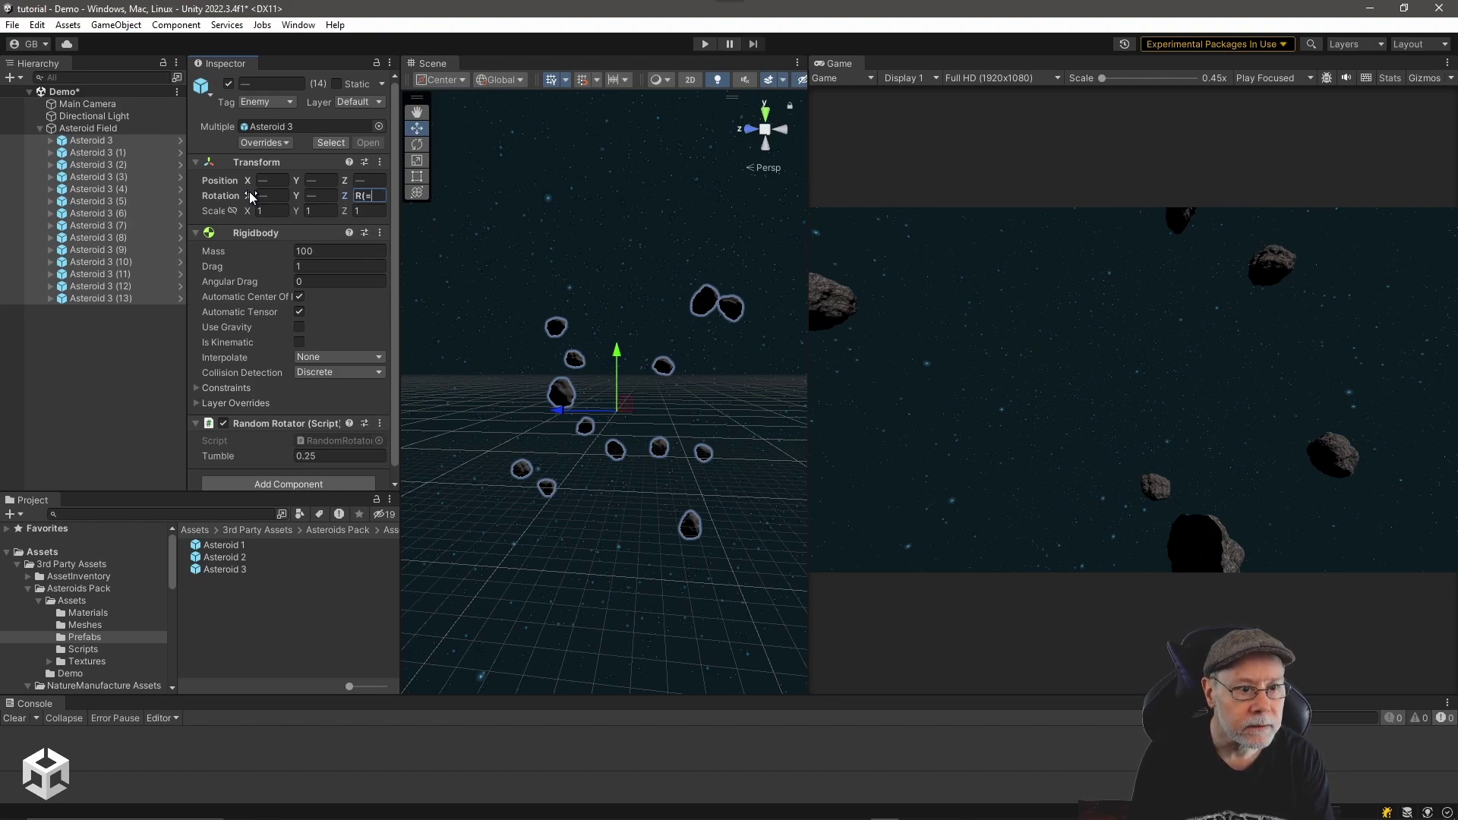
{"action": "type", "text": "180,180)"}
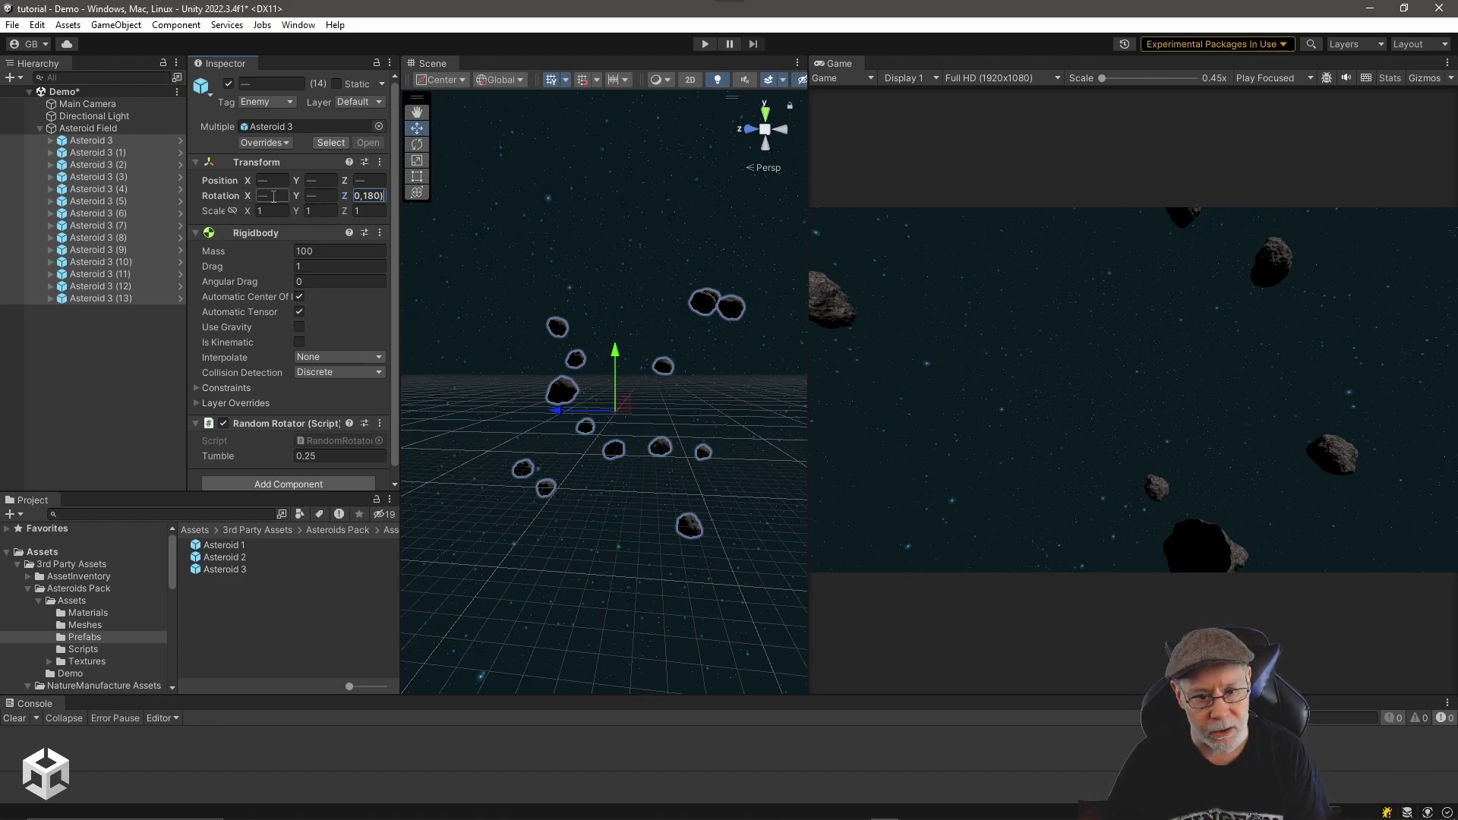
- Collapse Asteroid Field, duplicate it into ten fields, and select all ten
{"action": "left_click", "coordinate": [39, 127]}
{"action": "left_click", "coordinate": [89, 130]}
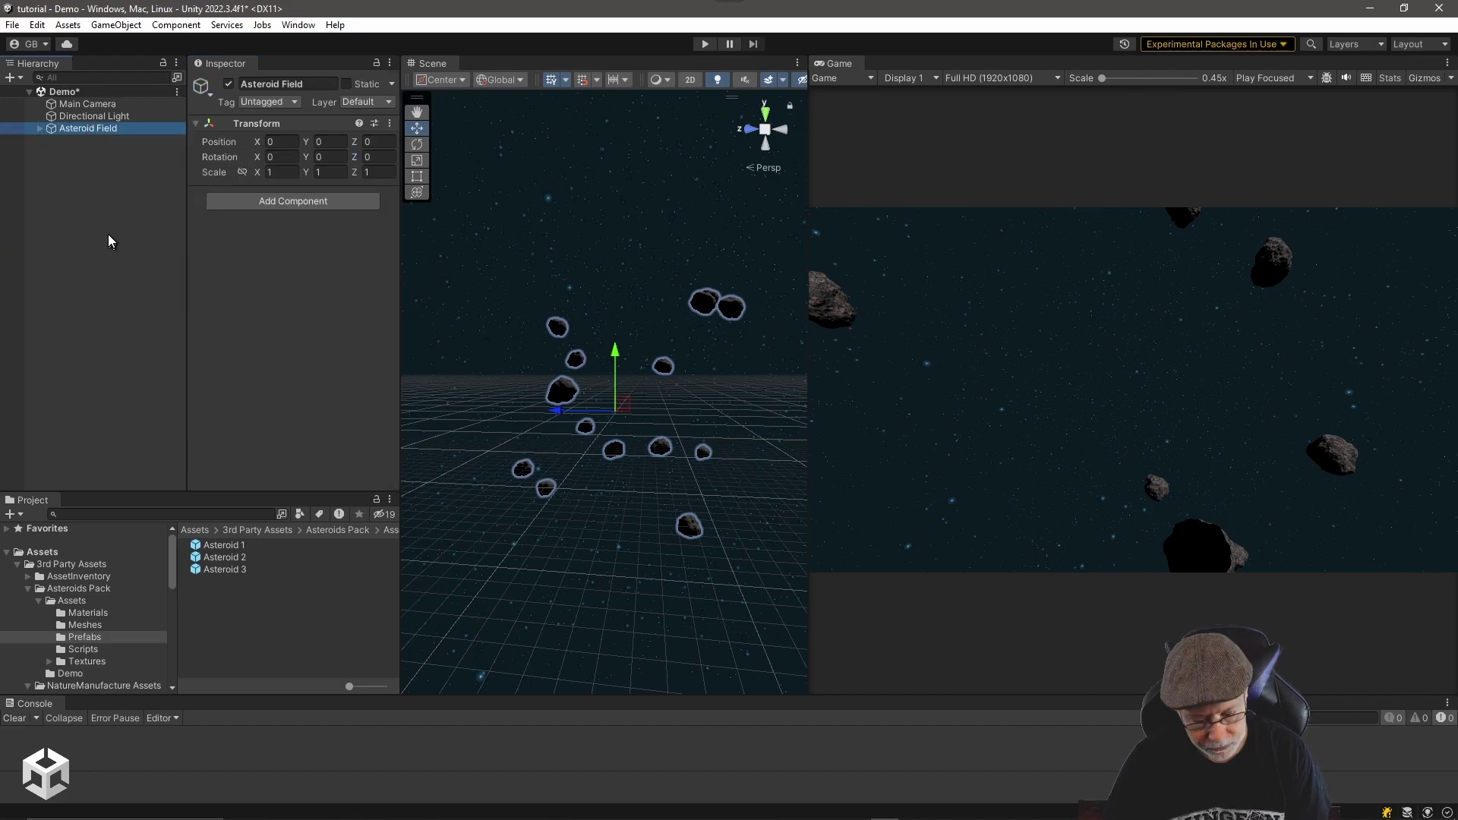
{"action": "key", "text": "ctrl+d"}
{"action": "key", "text": "ctrl+d"}
{"action": "key", "text": "ctrl+d"}
{"action": "key", "text": "ctrl+d"}
{"action": "key", "text": "ctrl+d"}
{"action": "key", "text": "ctrl+d"}
{"action": "key", "text": "ctrl+d"}
{"action": "key", "text": "ctrl+d"}
{"action": "key", "text": "ctrl+d"}
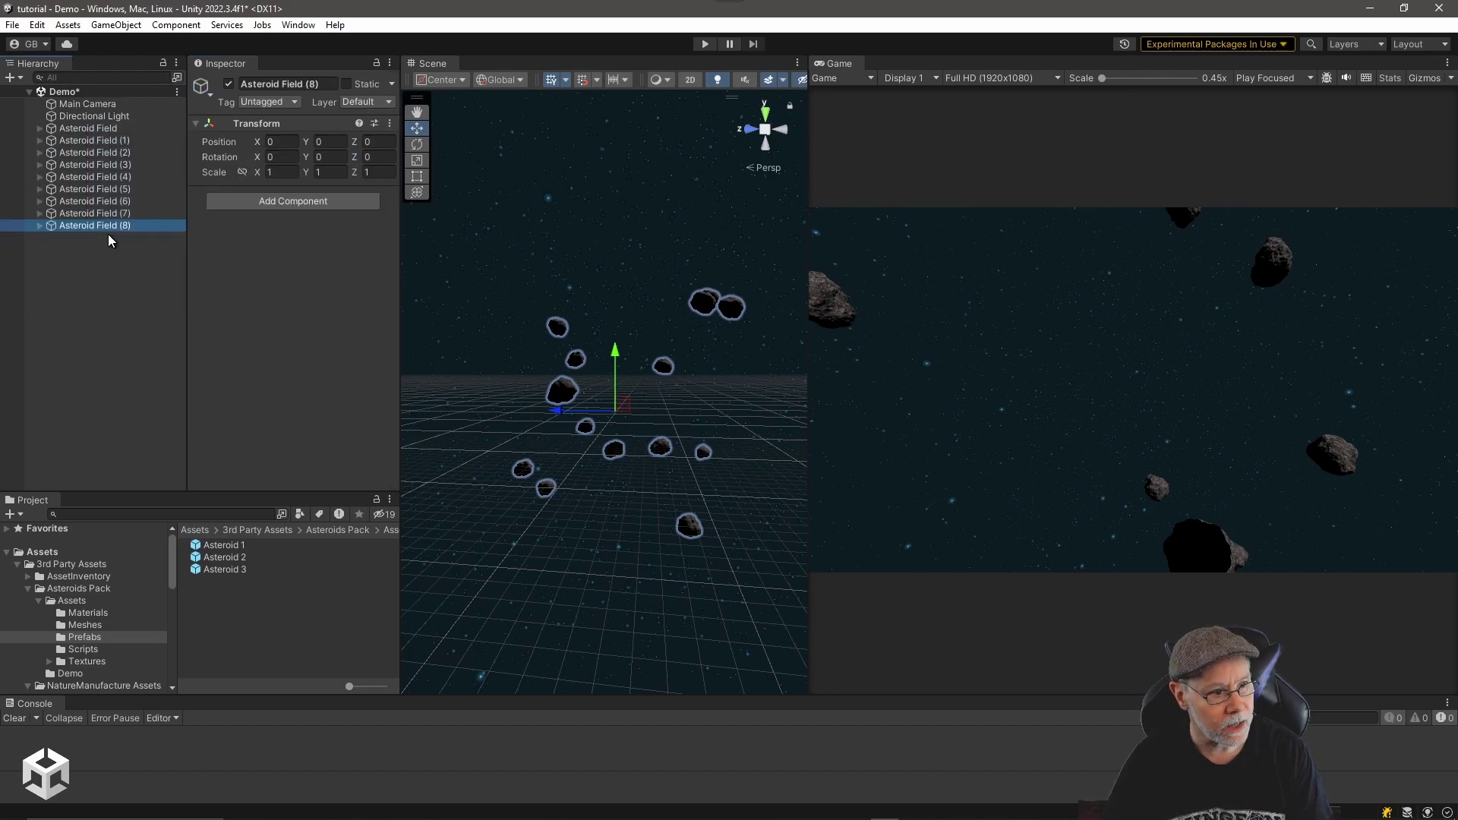
{"action": "left_click", "coordinate": [101, 130], "text": "shift"}
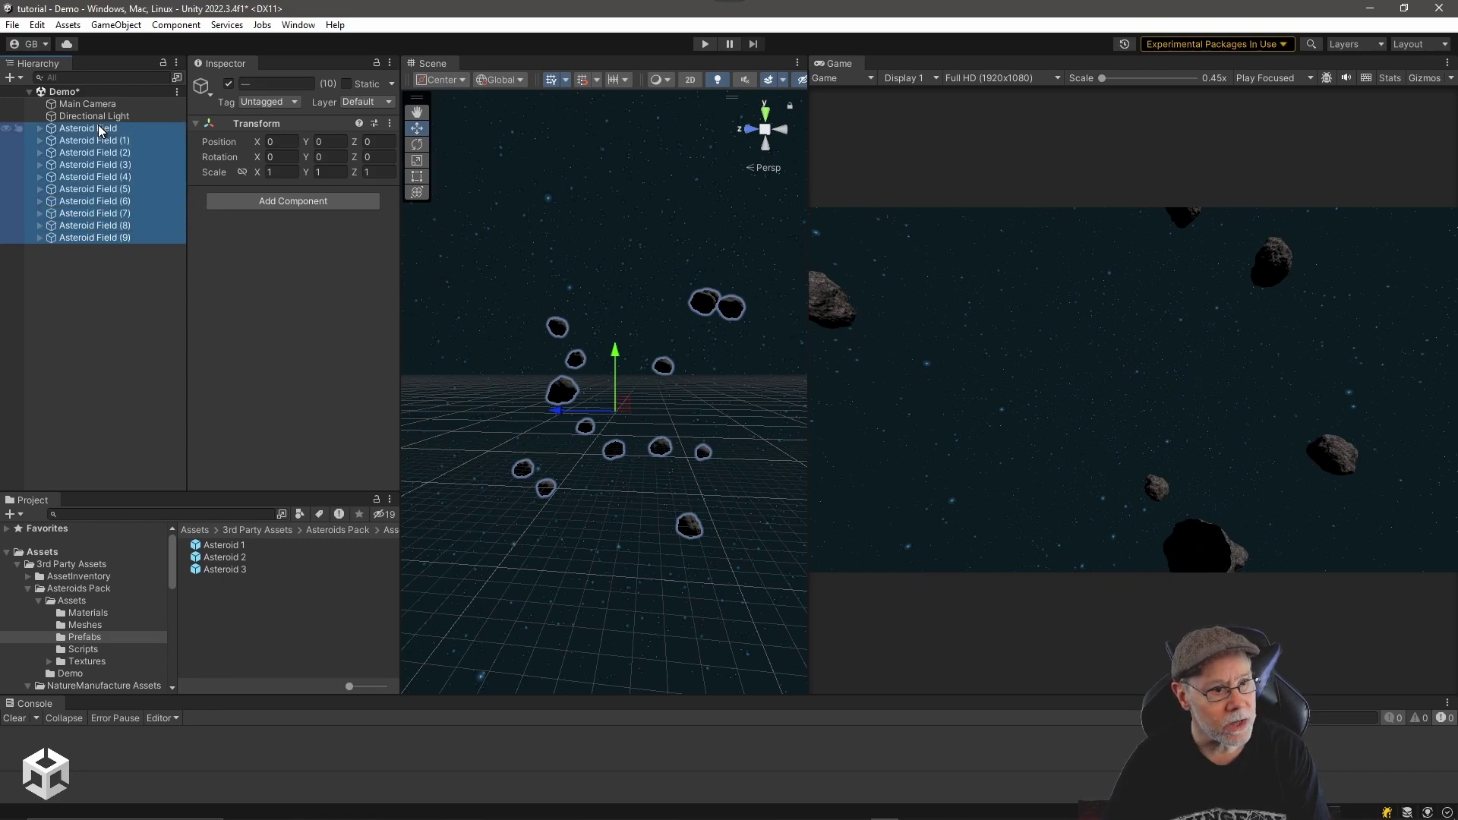
- Set the ten fields' Position X, Y and Z to R(-50,50) and inspect the asteroid cloud
{"action": "left_click", "coordinate": [282, 142]}
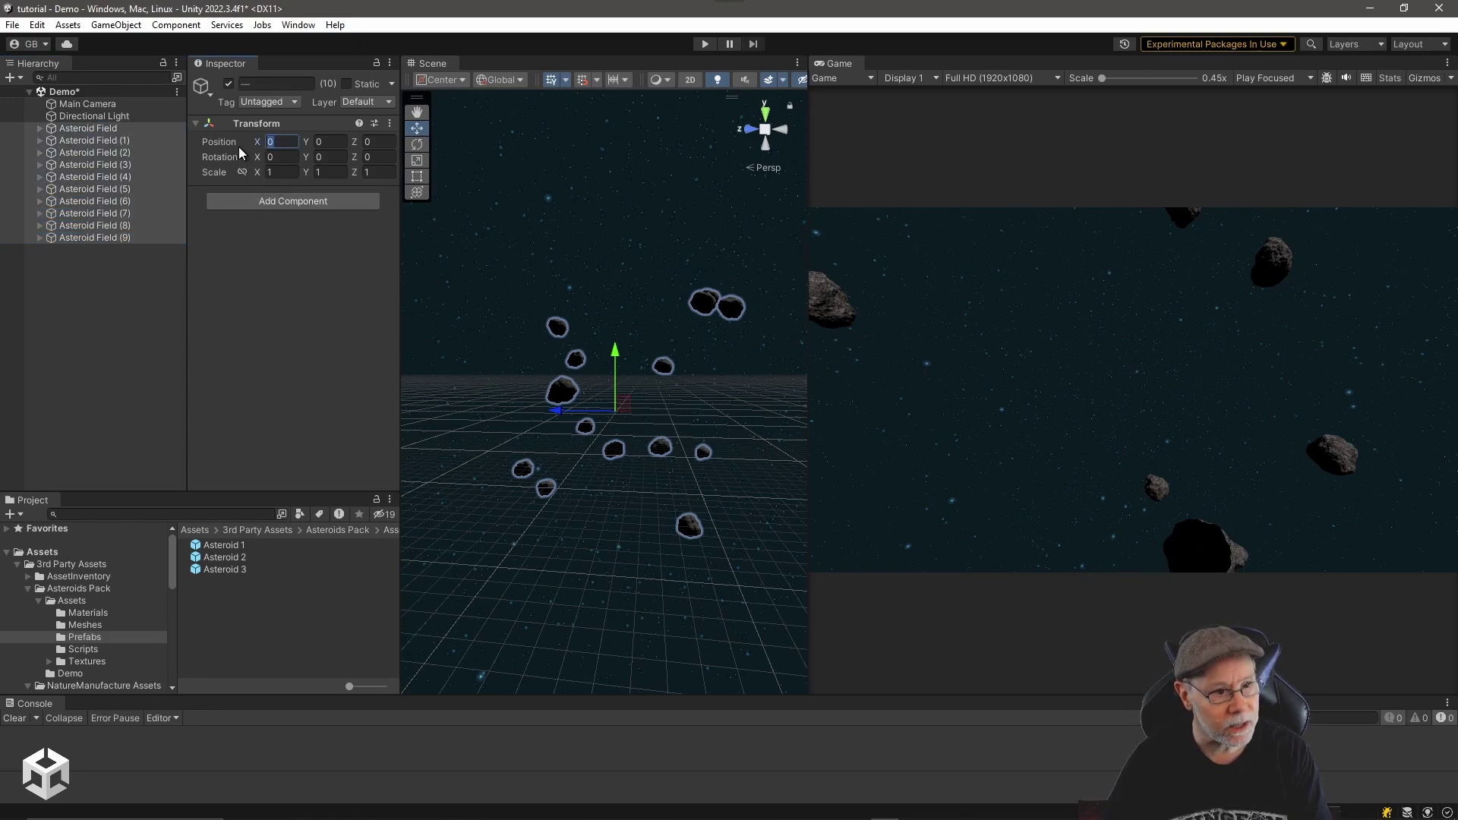
{"action": "type", "text": "R(-50,"}
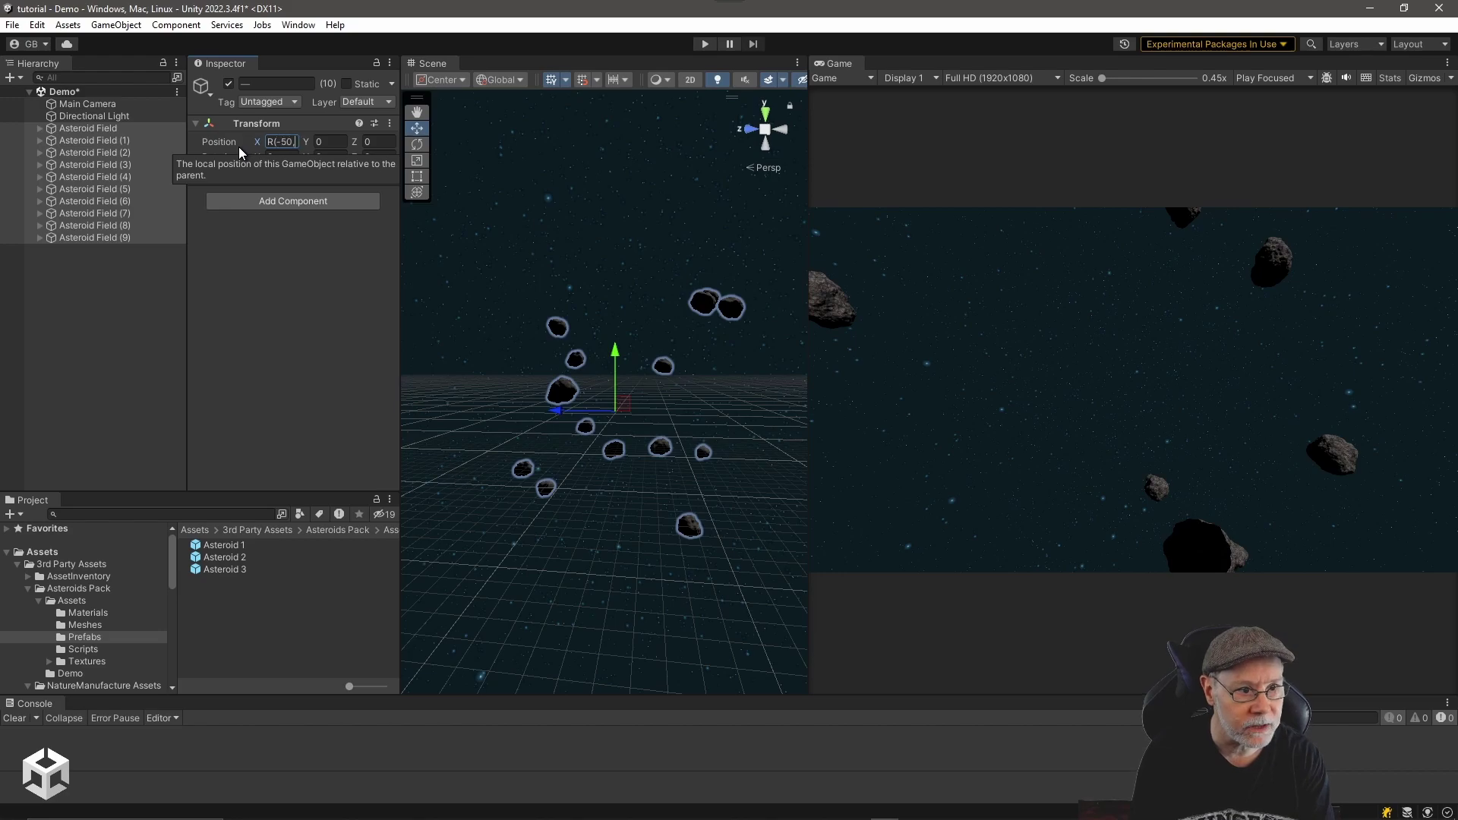
{"action": "type", "text": "50)"}
{"action": "key", "text": "Tab"}
{"action": "type", "text": "R"}
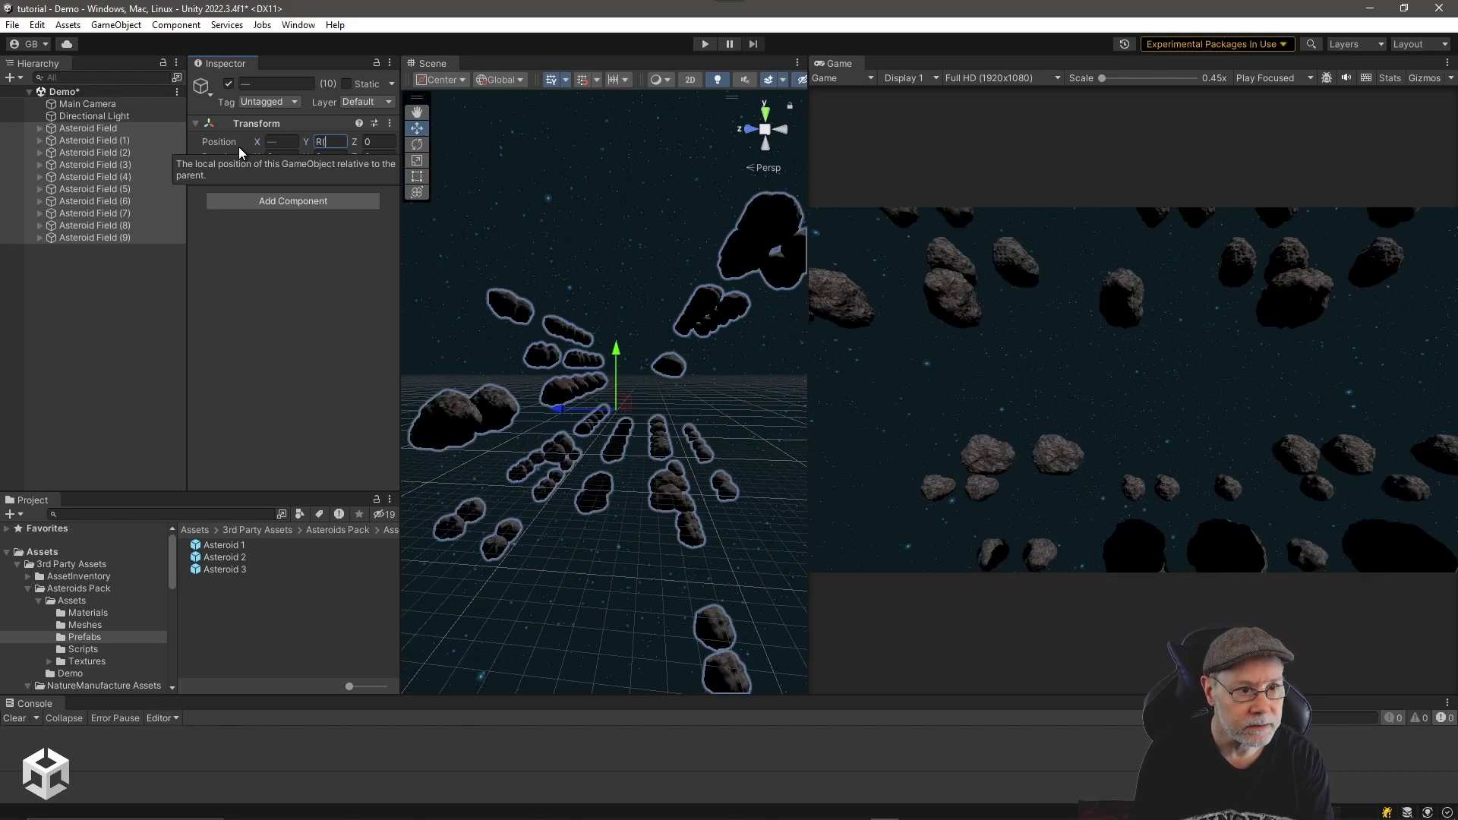
{"action": "type", "text": "(-50,50)"}
{"action": "key", "text": "Tab"}
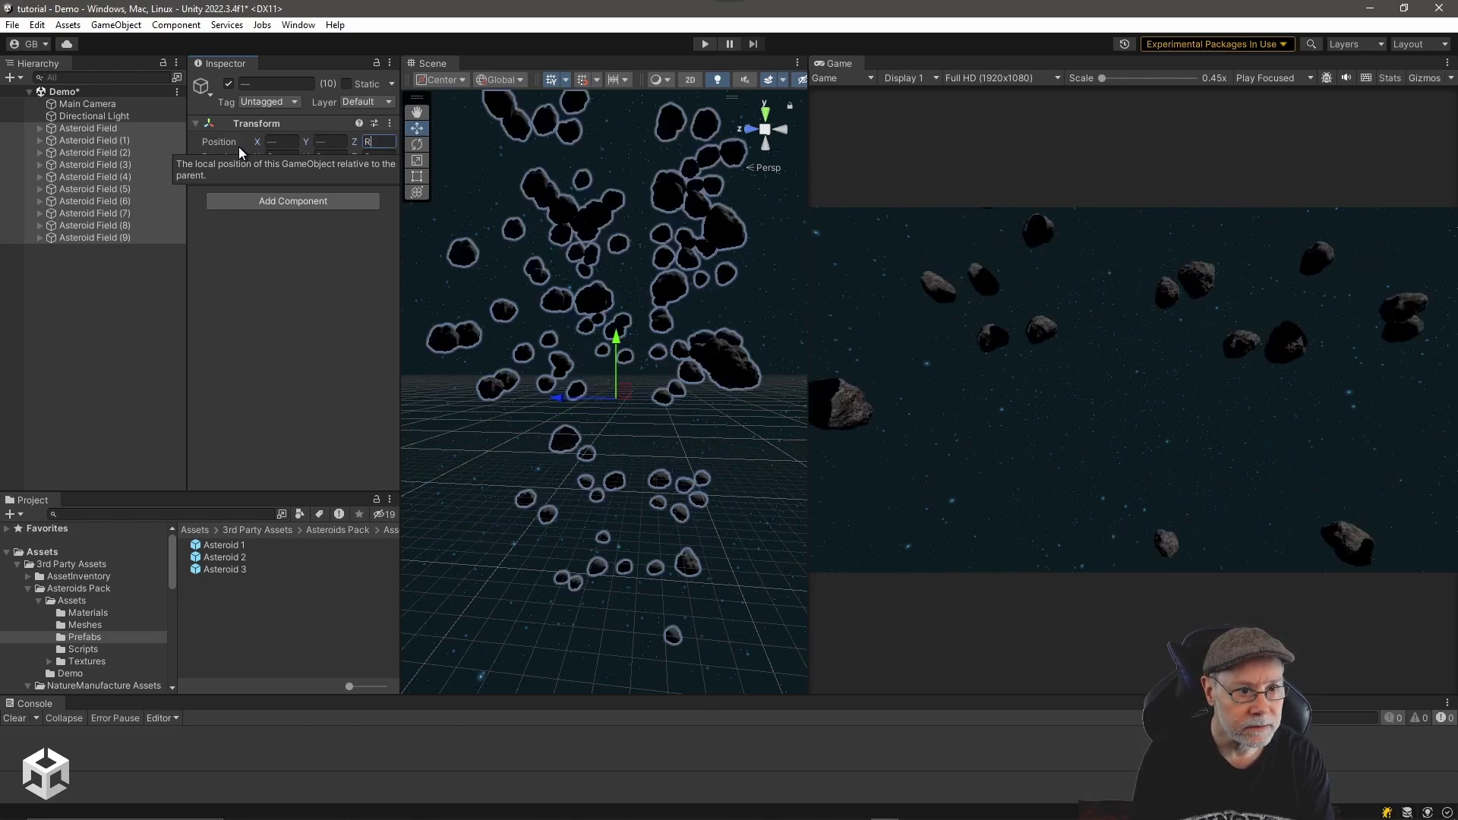
{"action": "type", "text": "R(-50,50)"}
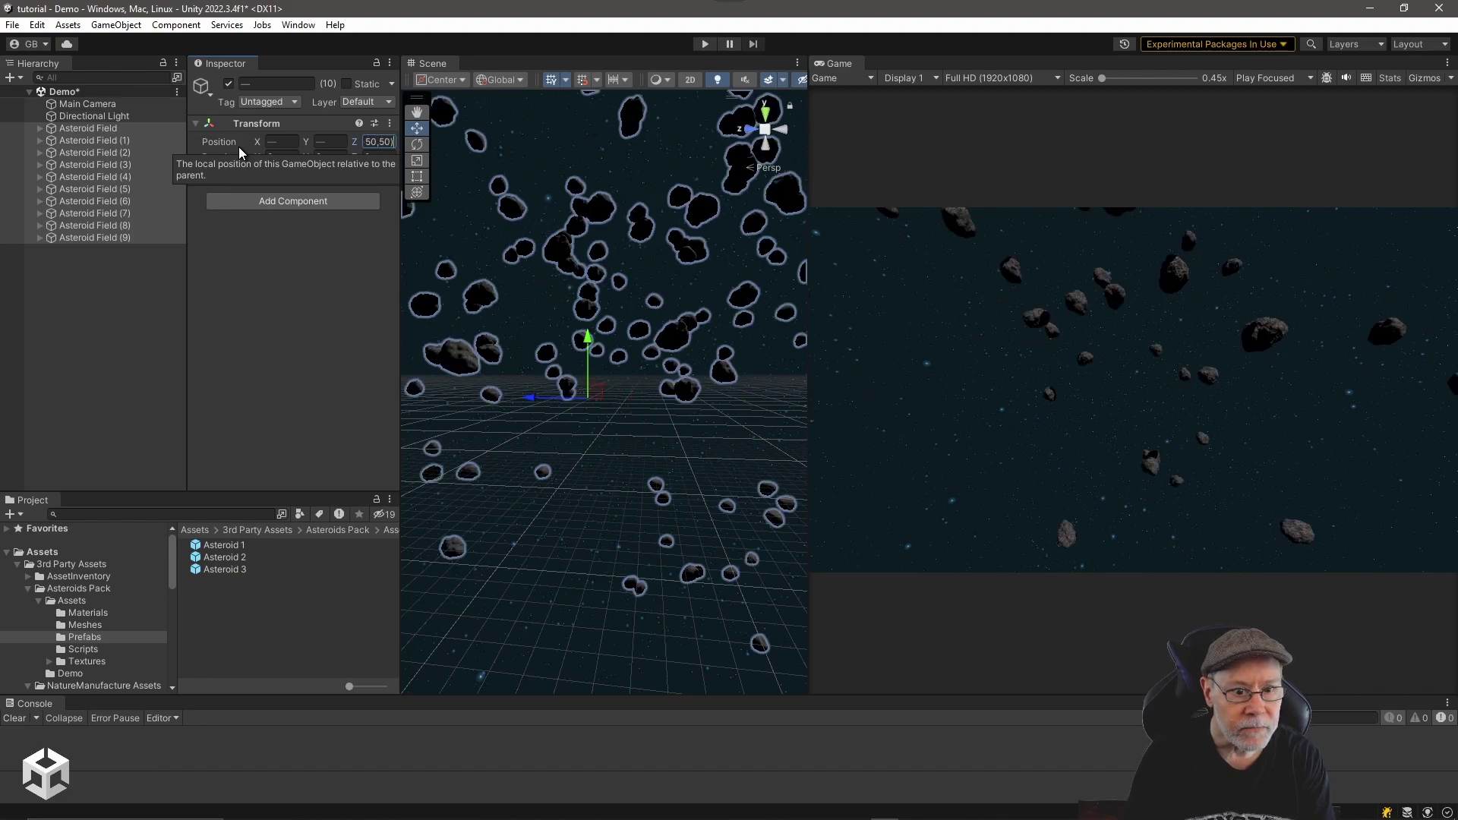
{"action": "key", "text": "Return"}
{"action": "scroll", "coordinate": [683, 479], "scroll_direction": "down", "scroll_amount": 5}
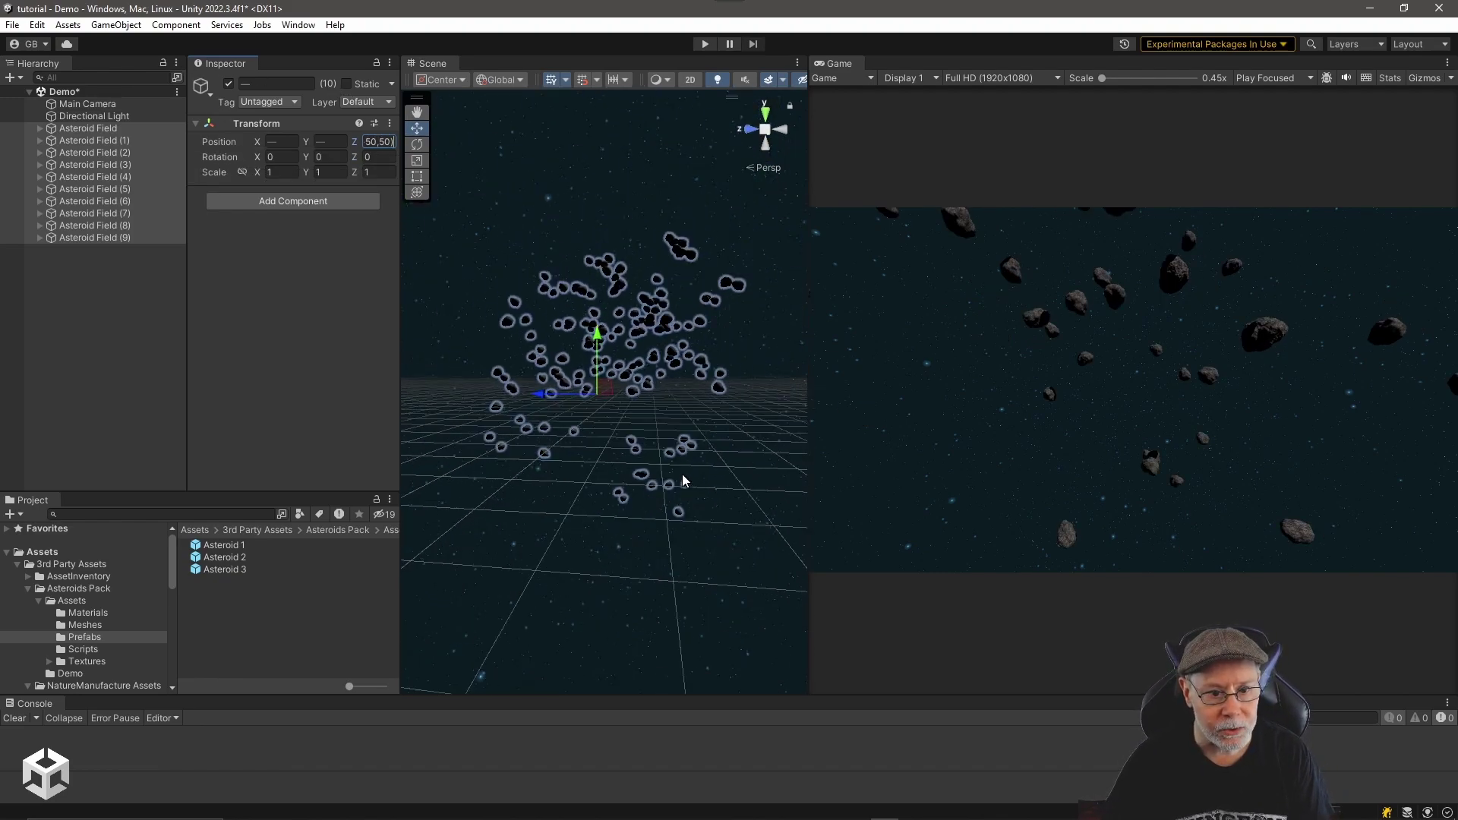
{"action": "middle_click_drag", "start_coordinate": [681, 476], "coordinate": [623, 490]}
{"action": "left_click_drag", "start_coordinate": [623, 489], "coordinate": [789, 524], "text": "alt"}
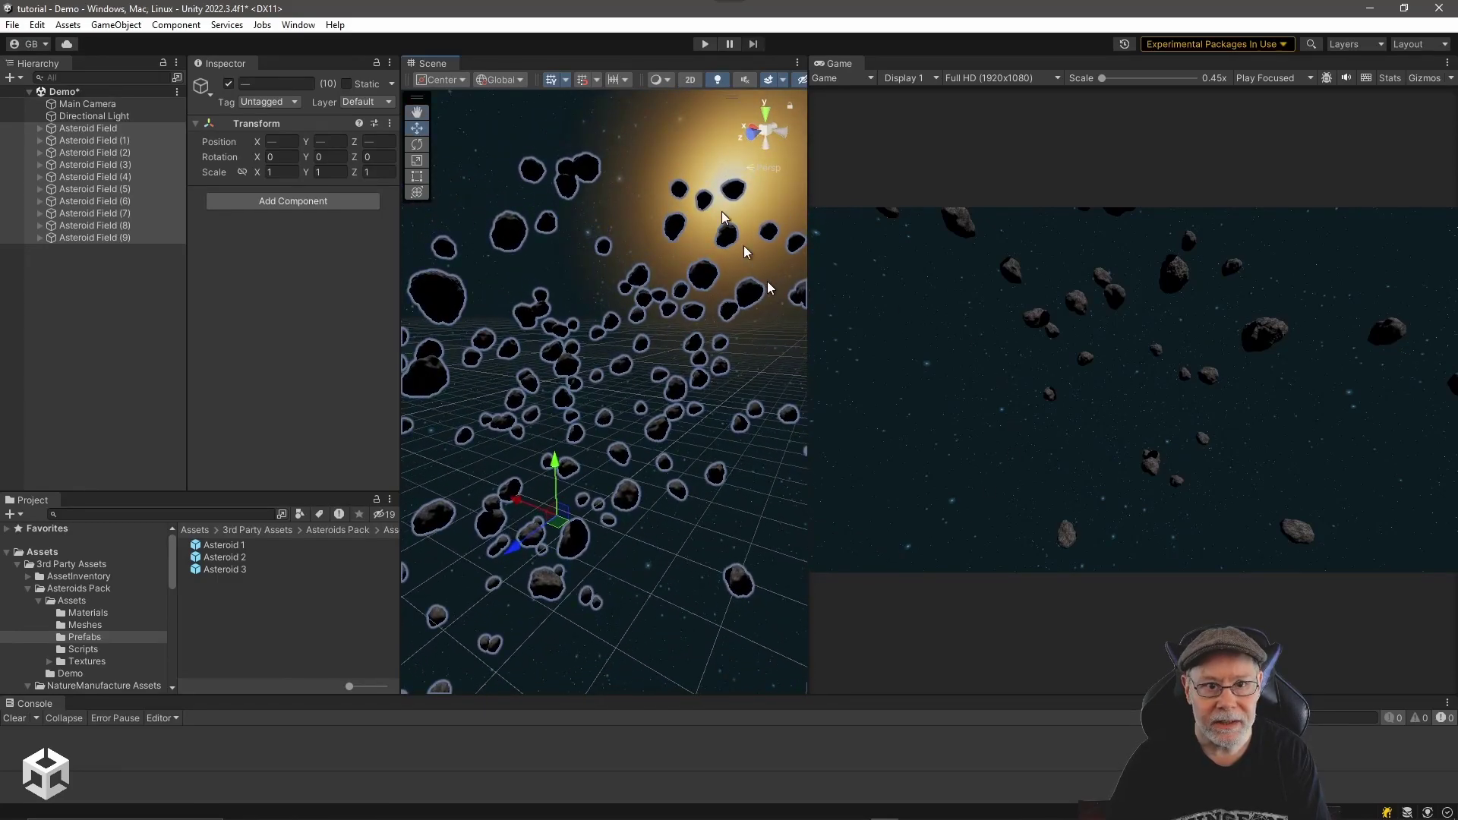
- Preview the asteroids in Play mode, then delete all ten Asteroid Fields
{"action": "left_click", "coordinate": [705, 44]}
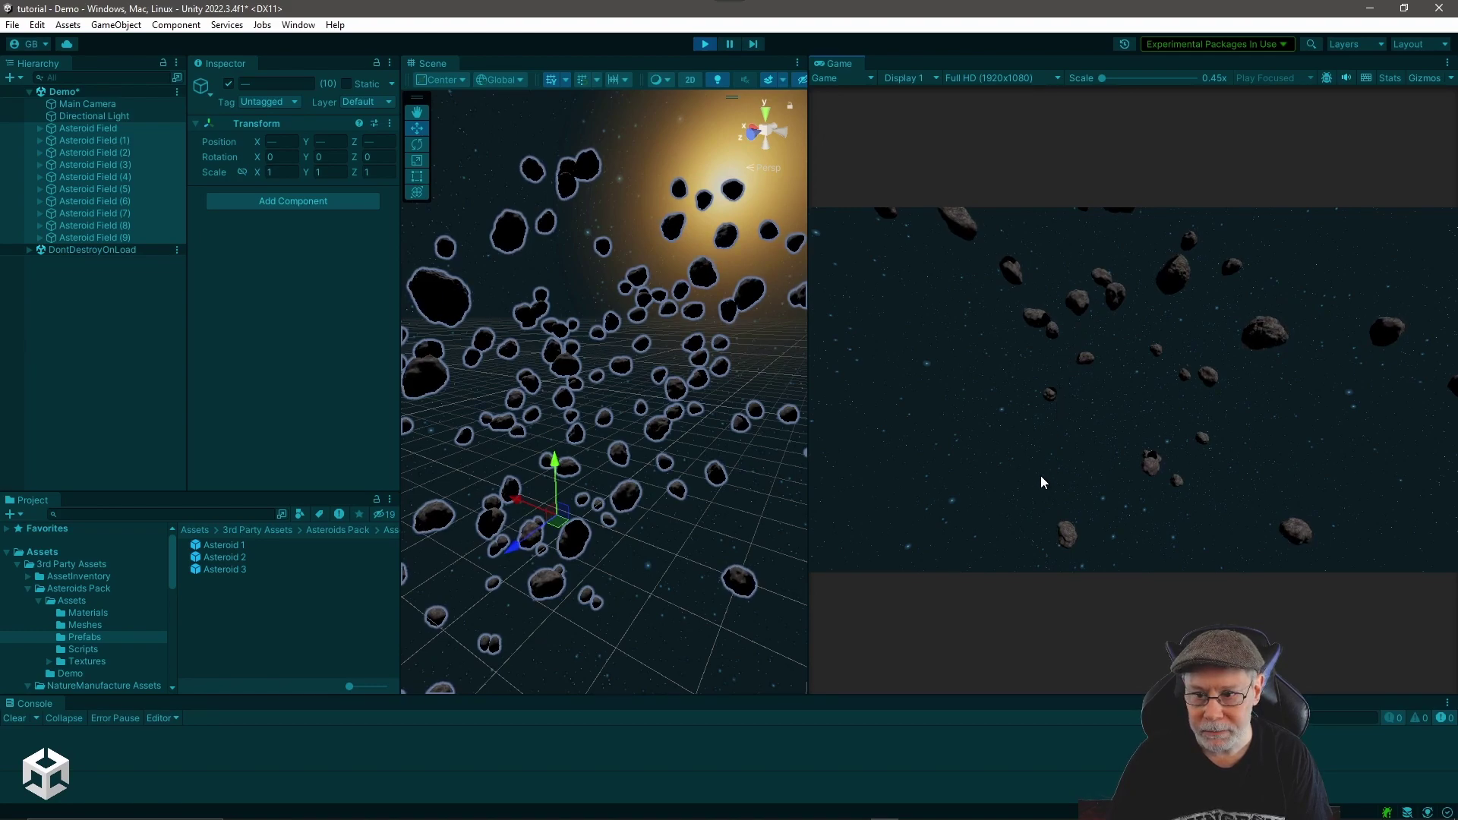
{"action": "left_click", "coordinate": [705, 44]}
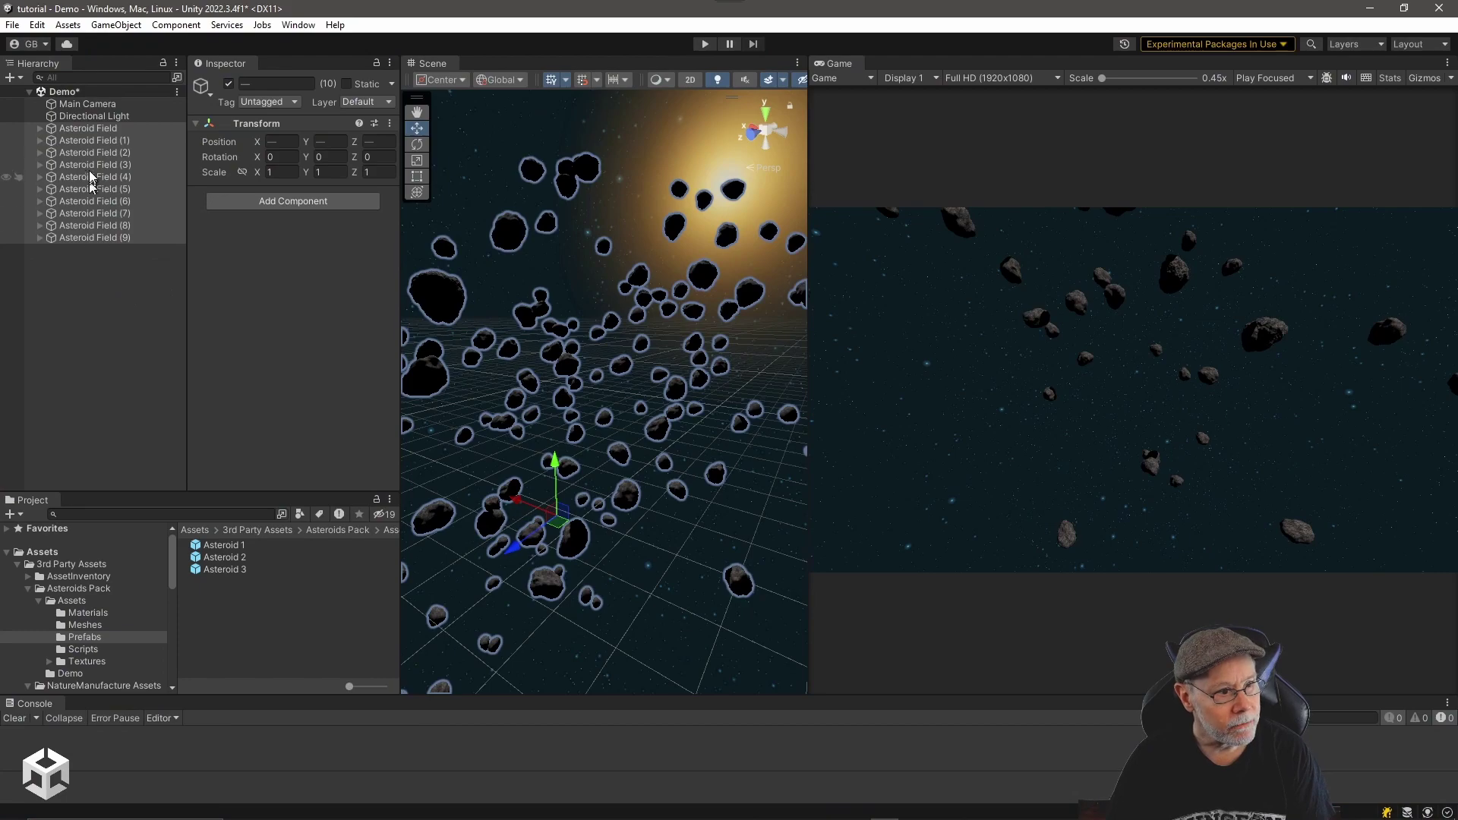
{"action": "left_click", "coordinate": [86, 129]}
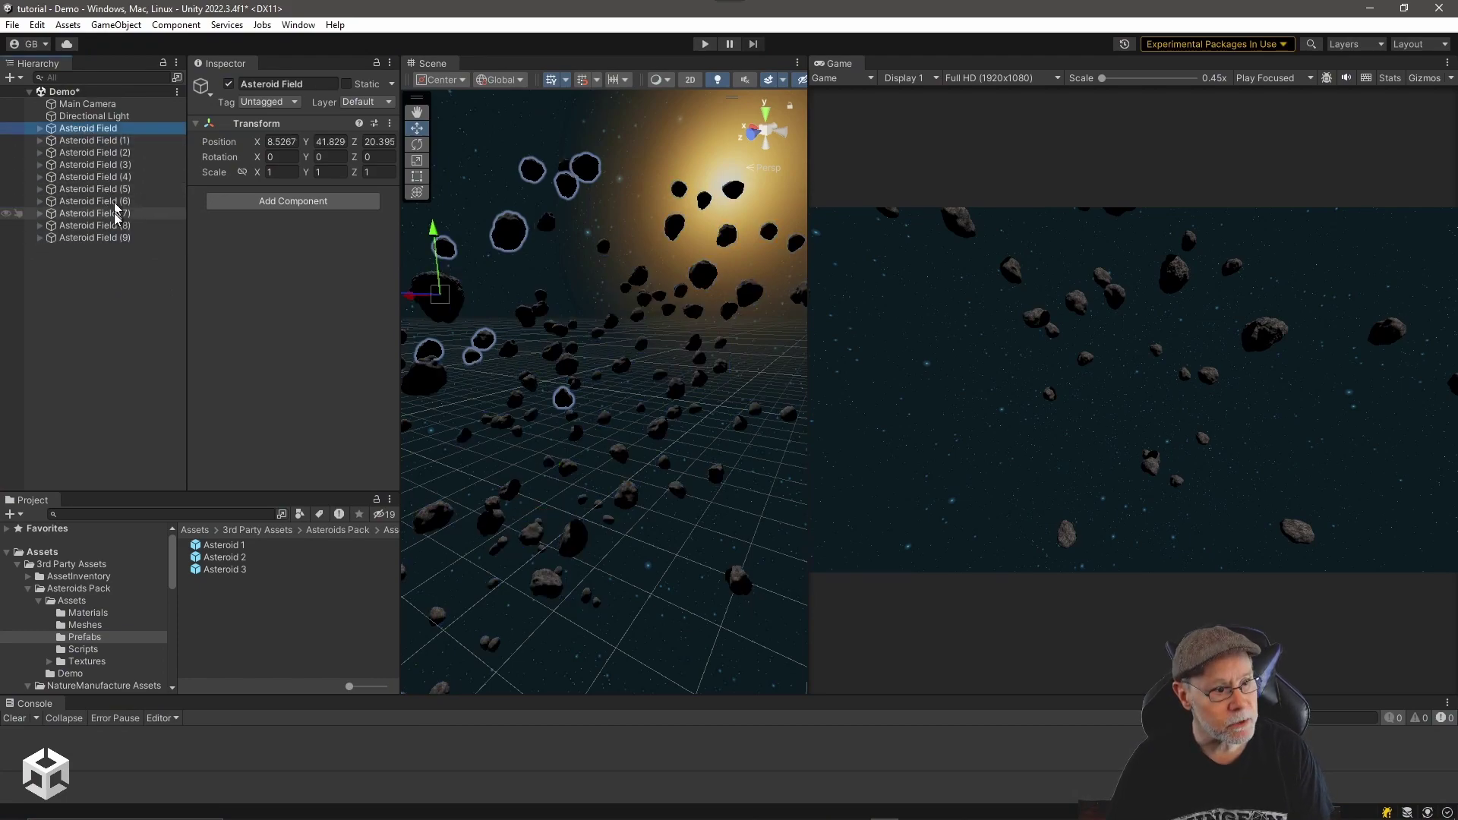
{"action": "left_click", "coordinate": [111, 238], "text": "shift"}
{"action": "key", "text": "Delete"}
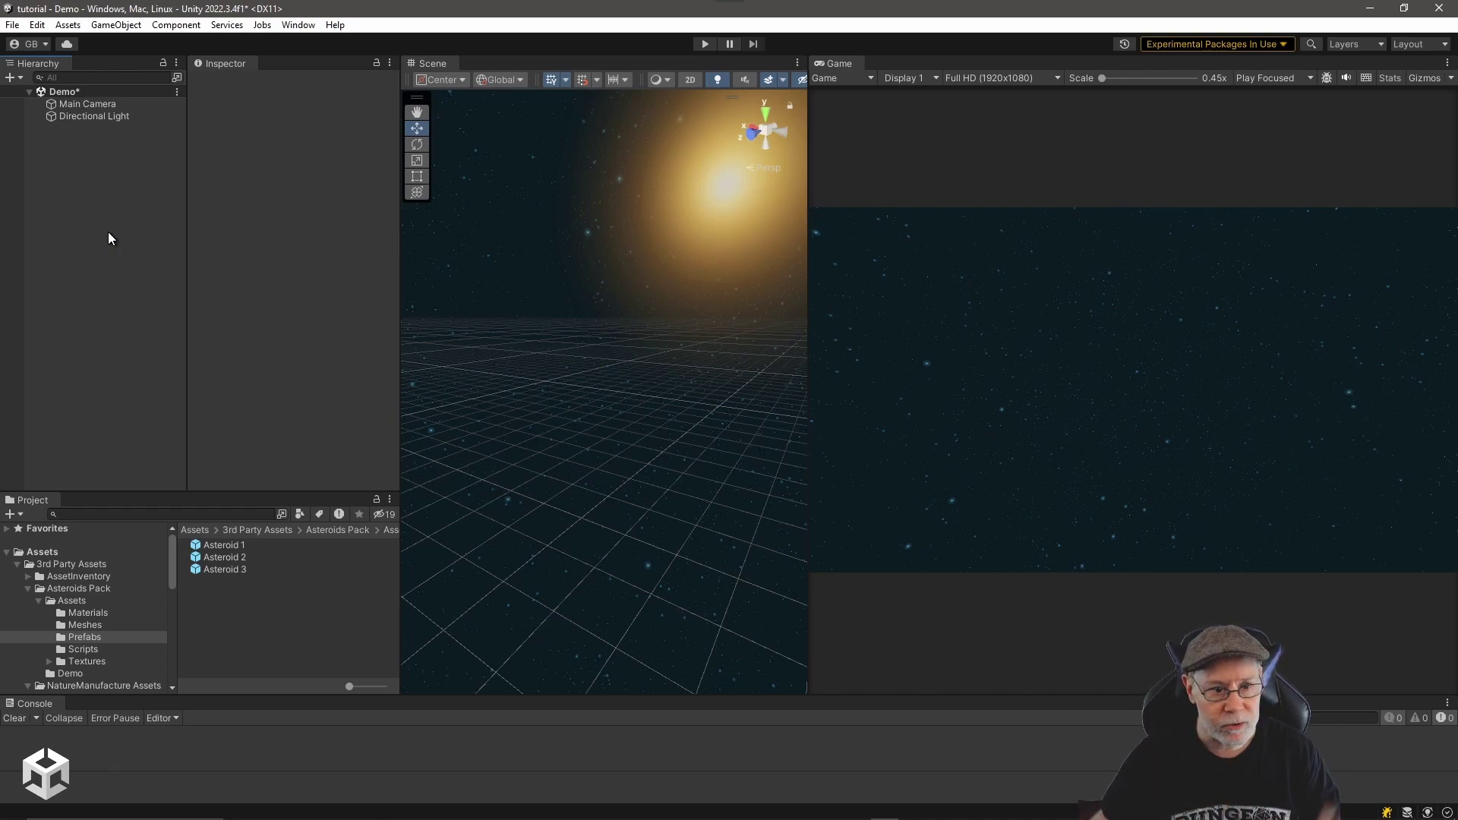
- Create an empty Grid object containing an empty child named Row
{"action": "right_click", "coordinate": [84, 202]}
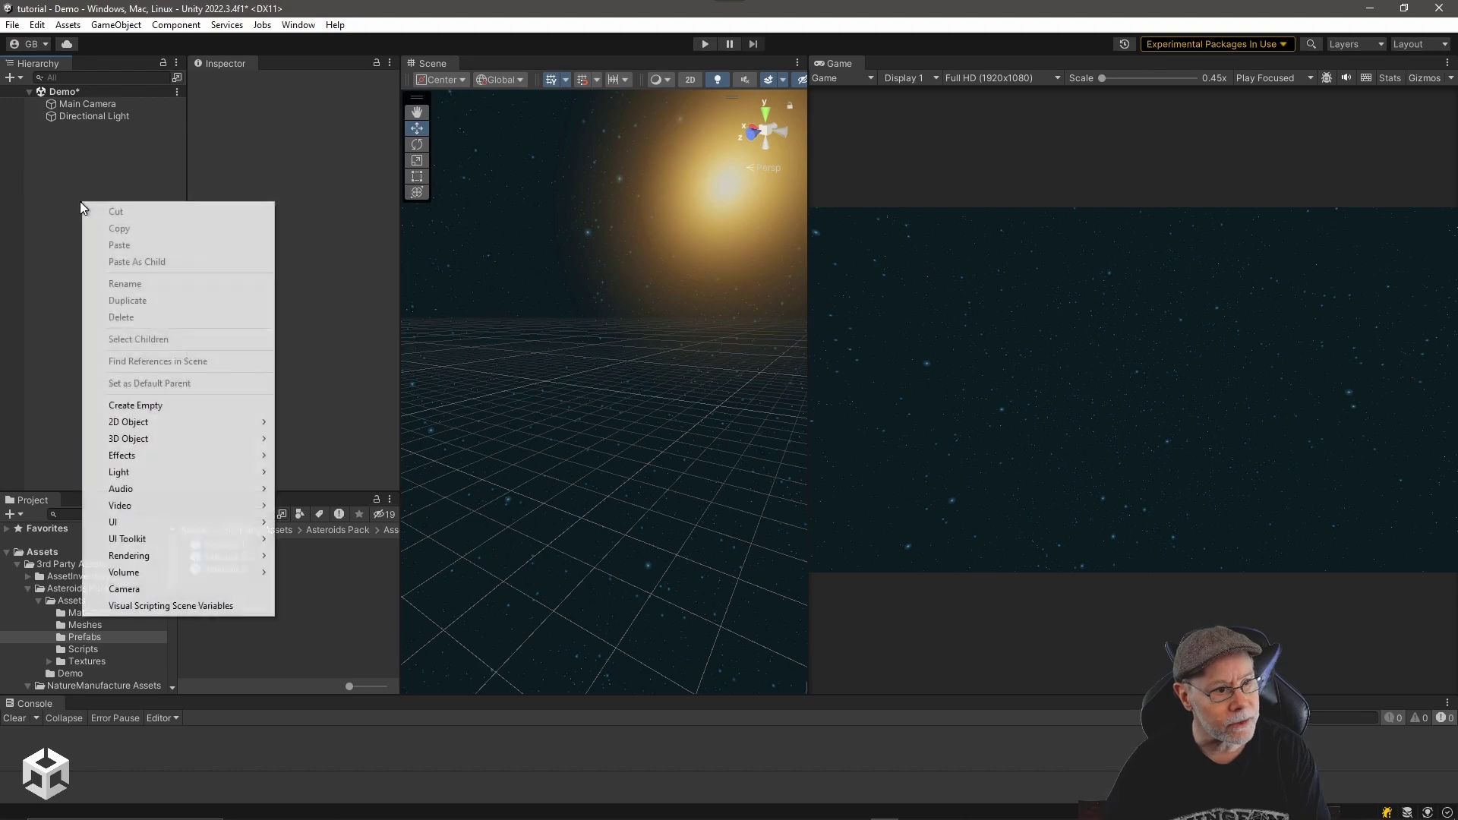
{"action": "left_click", "coordinate": [127, 402]}
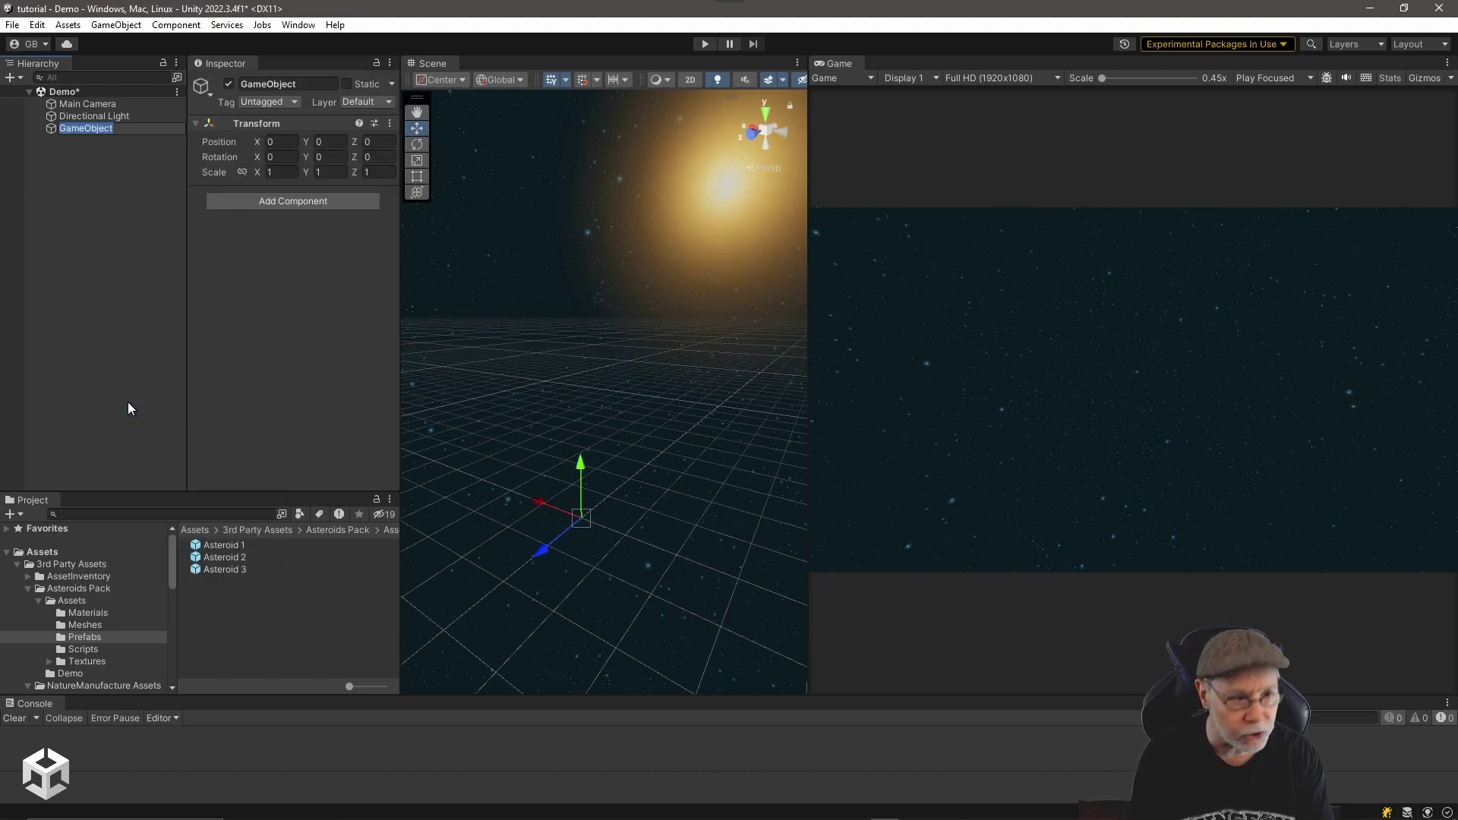
{"action": "type", "text": "Grid"}
{"action": "key", "text": "Return"}
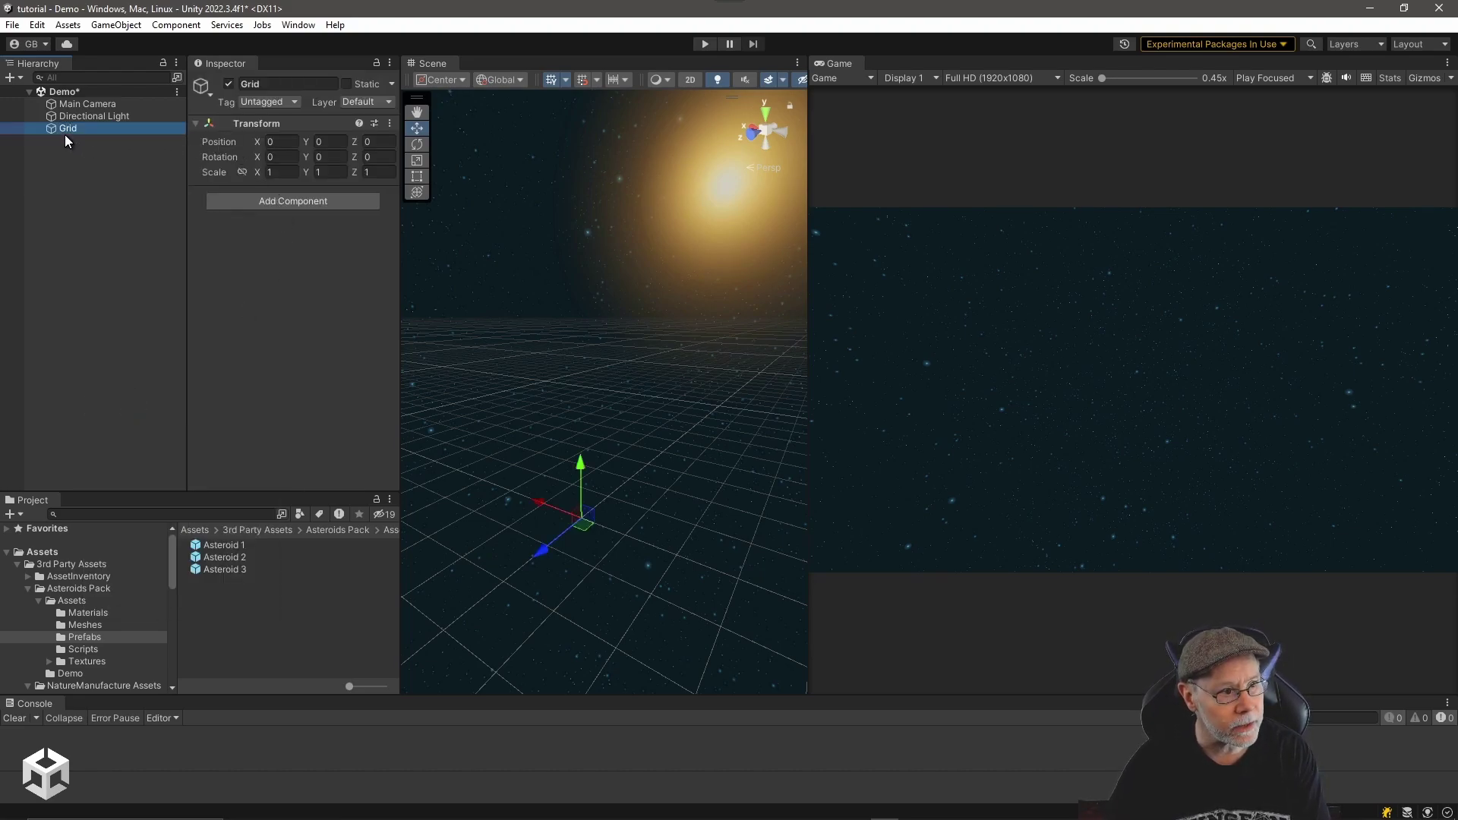
{"action": "right_click", "coordinate": [60, 126]}
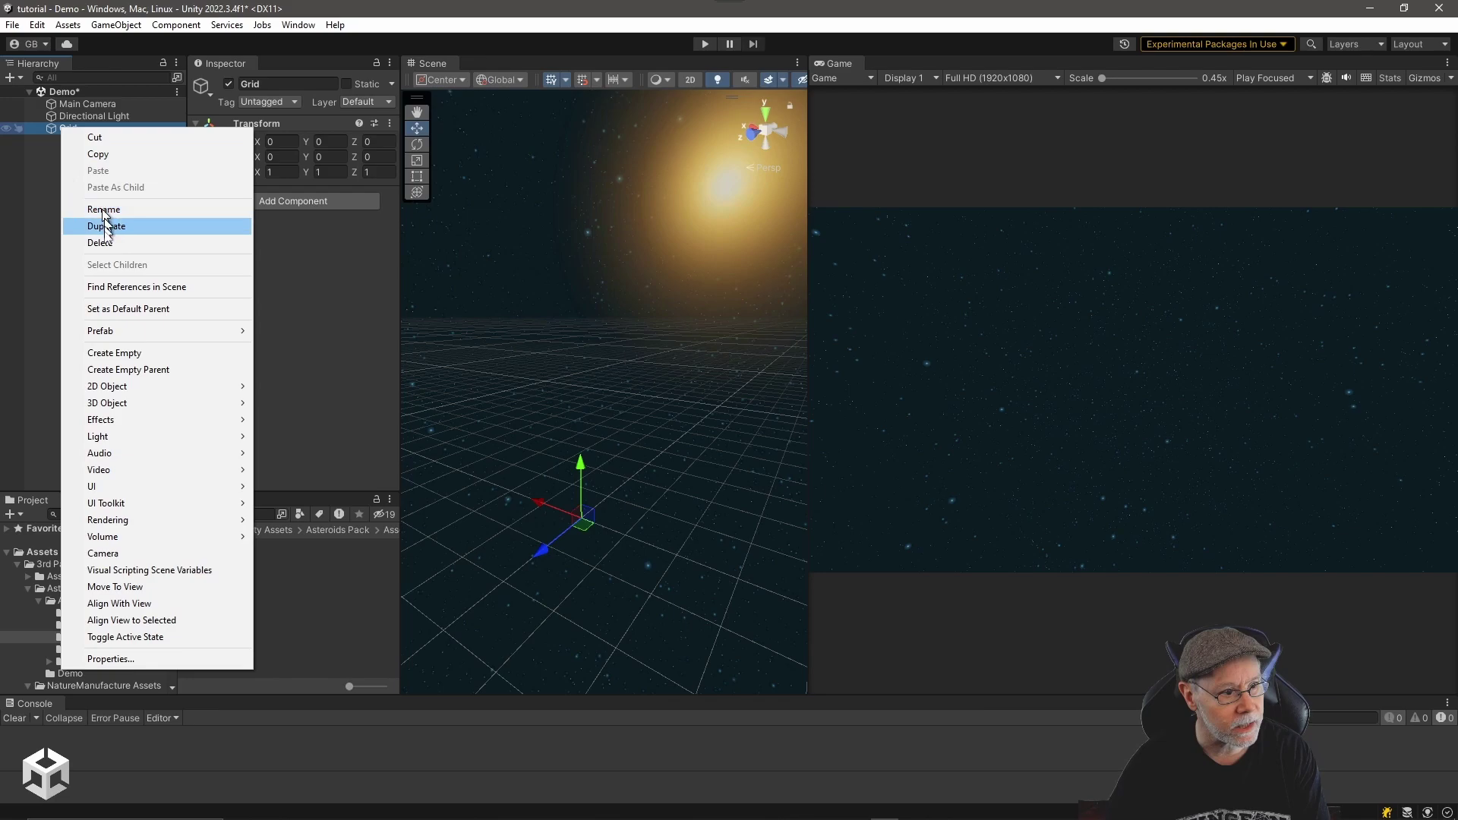
{"action": "left_click", "coordinate": [120, 354]}
{"action": "type", "text": "Row"}
{"action": "key", "text": "Return"}
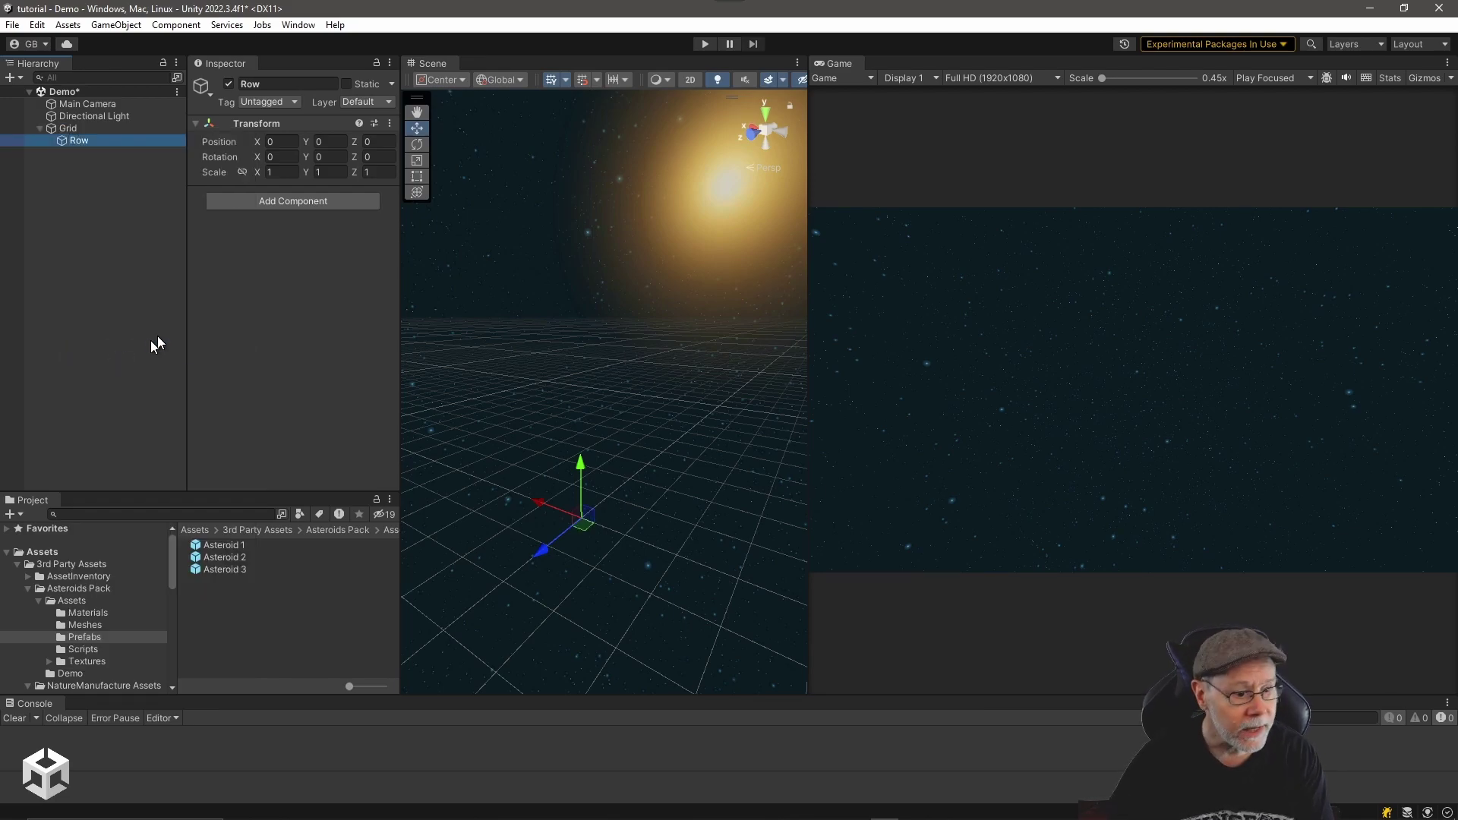
{"action": "right_click", "coordinate": [83, 140]}
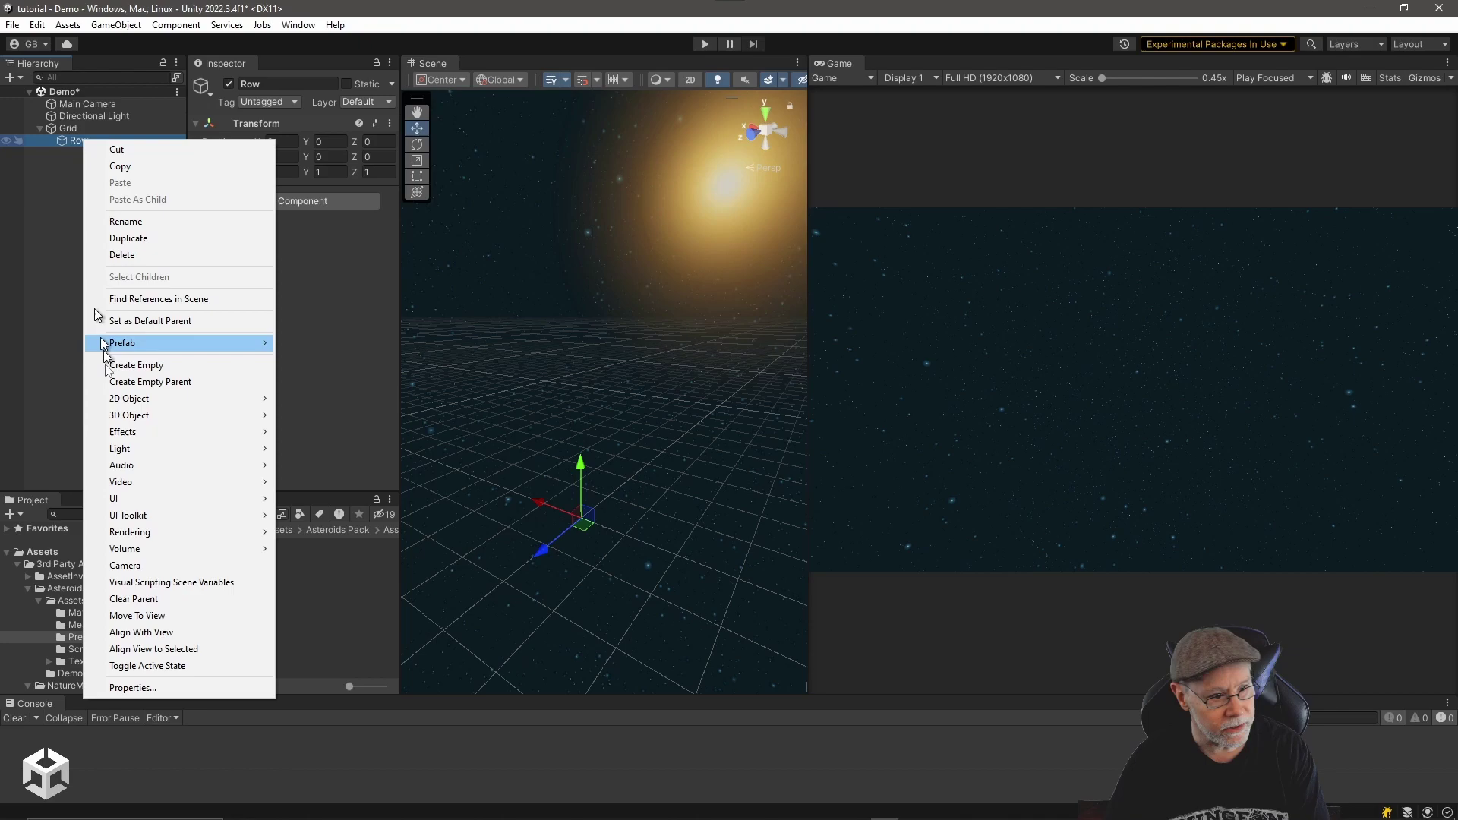
- Add a sphere under Row, duplicate it to eight, and set their Position X to L(-6,6)
{"action": "mouse_move", "coordinate": [116, 419]}
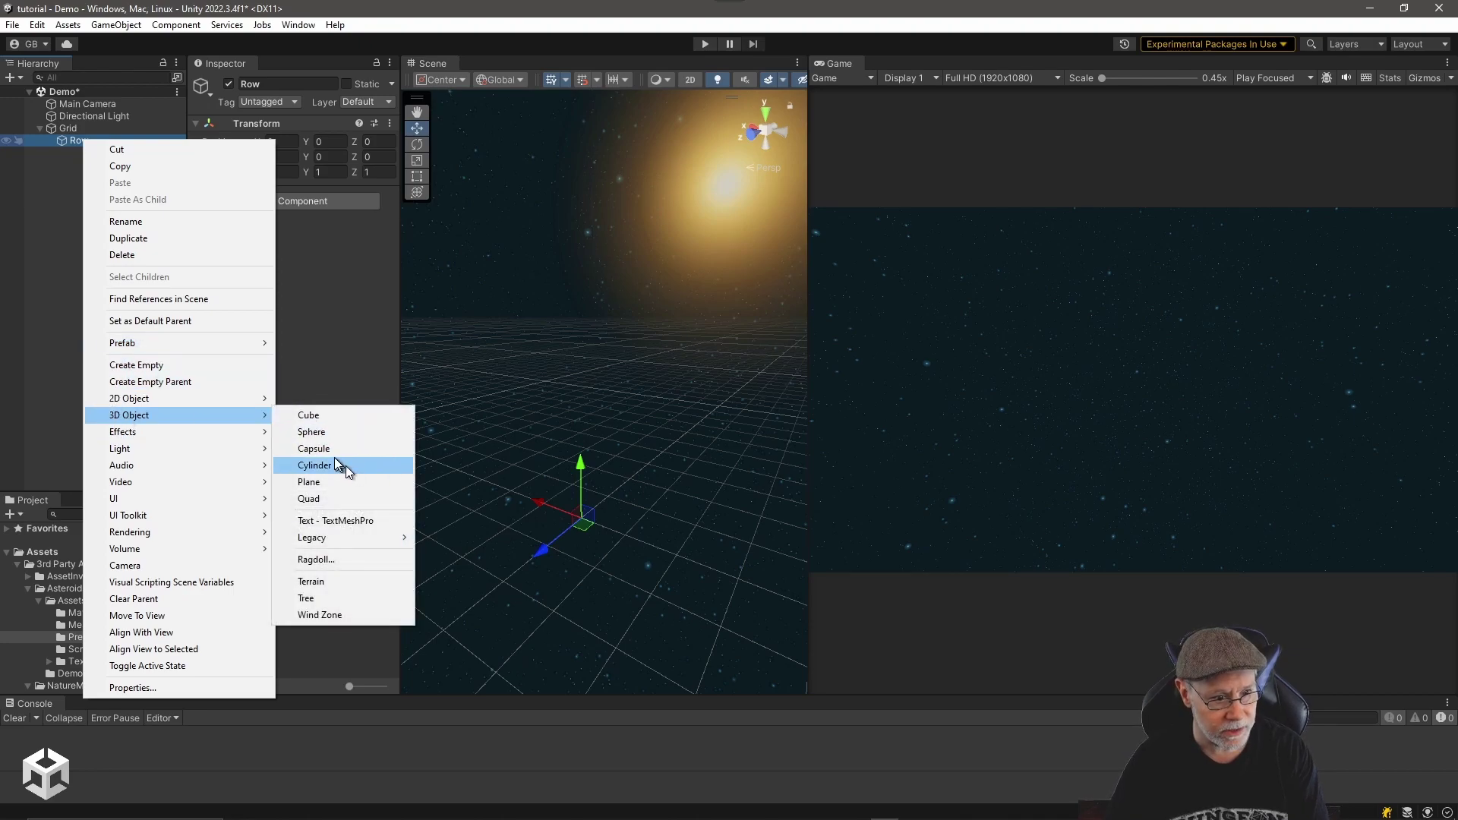
{"action": "left_click", "coordinate": [325, 431]}
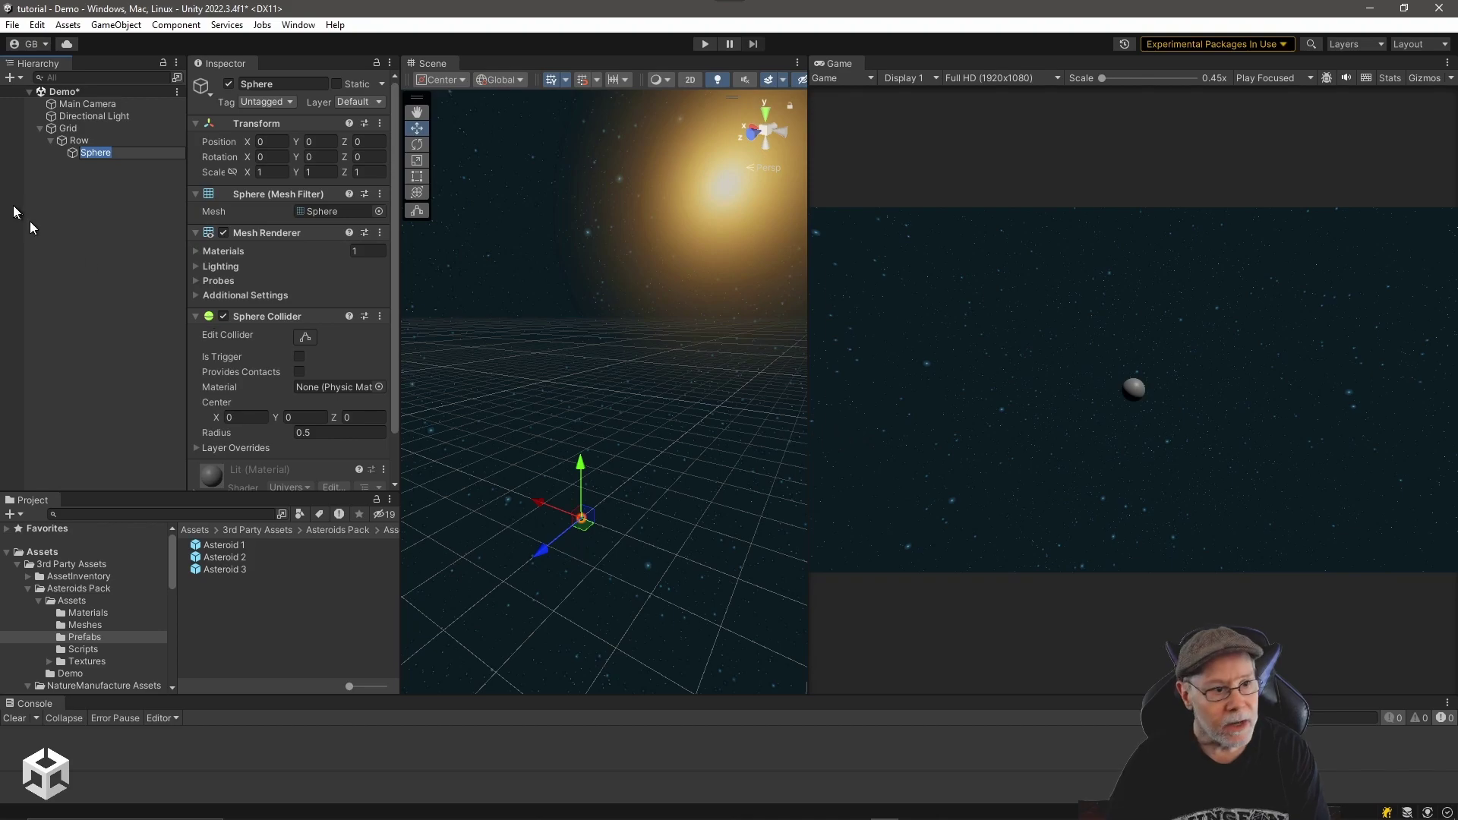
{"action": "key", "text": "Return"}
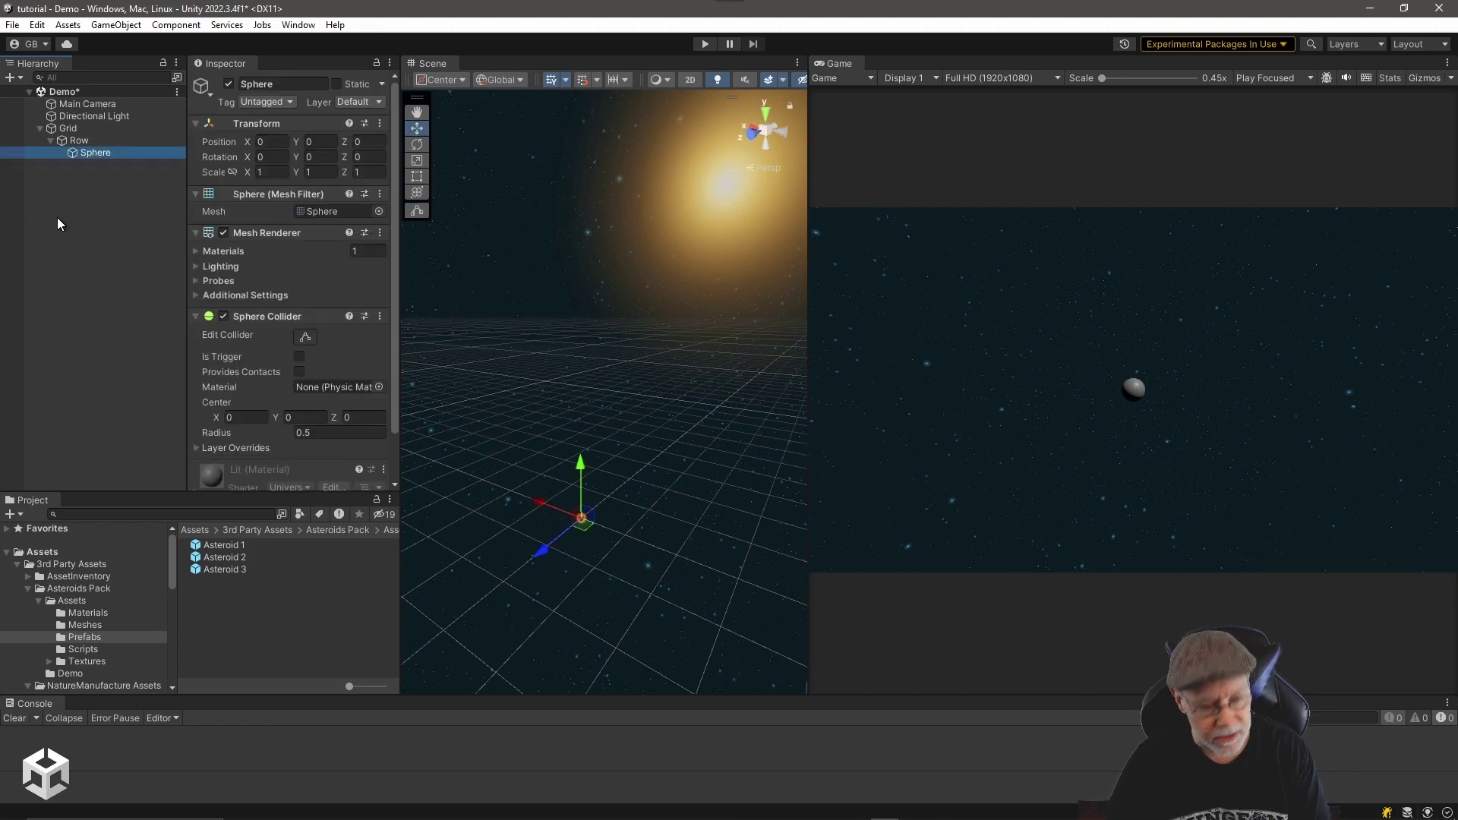
{"action": "key", "text": "ctrl+d"}
{"action": "key", "text": "ctrl+d"}
{"action": "key", "text": "ctrl+d"}
{"action": "key", "text": "ctrl+d"}
{"action": "key", "text": "ctrl+d"}
{"action": "key", "text": "ctrl+d"}
{"action": "key", "text": "ctrl+d"}
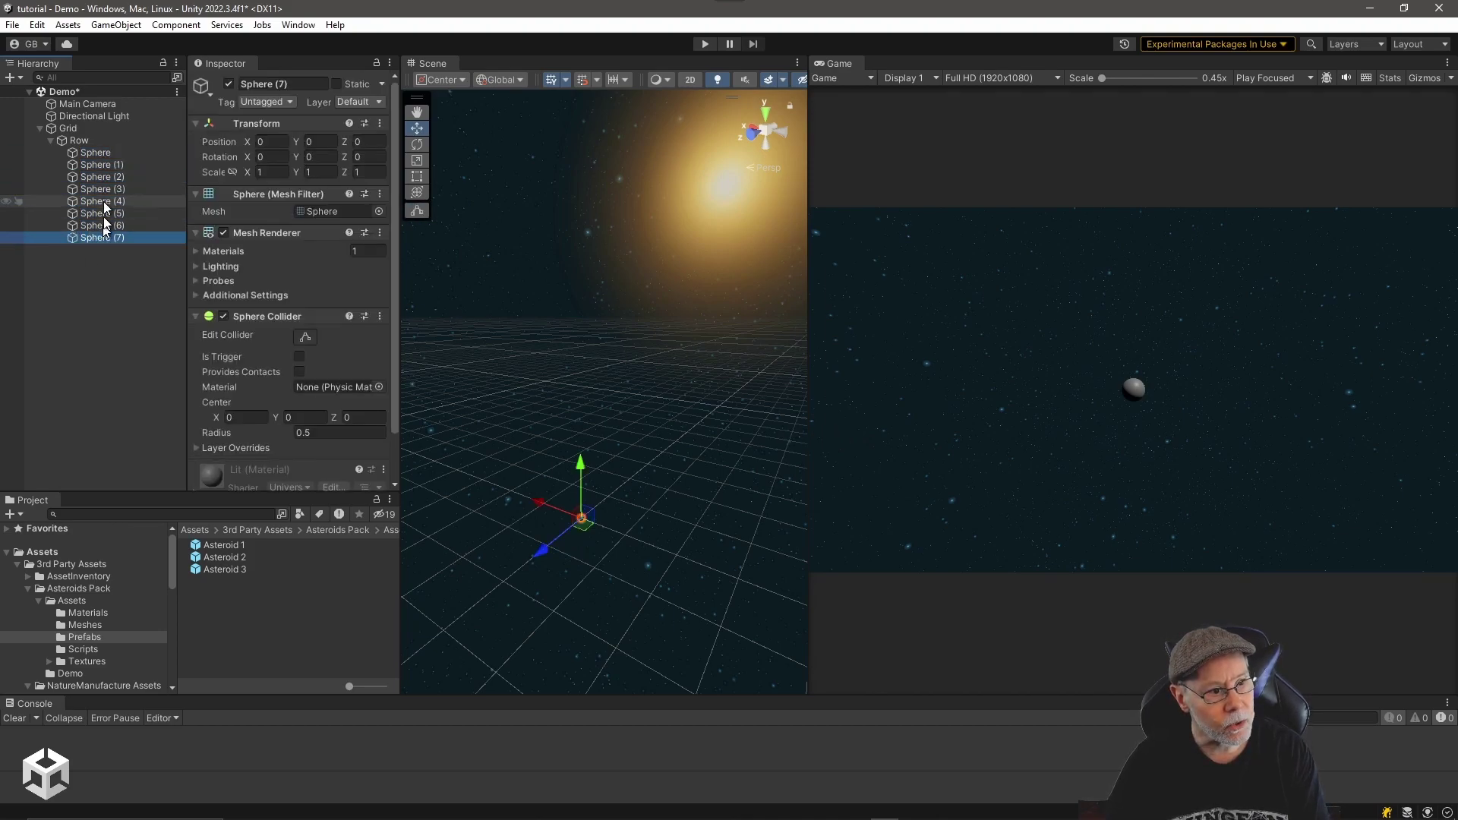
{"action": "left_click", "coordinate": [96, 151], "text": "shift"}
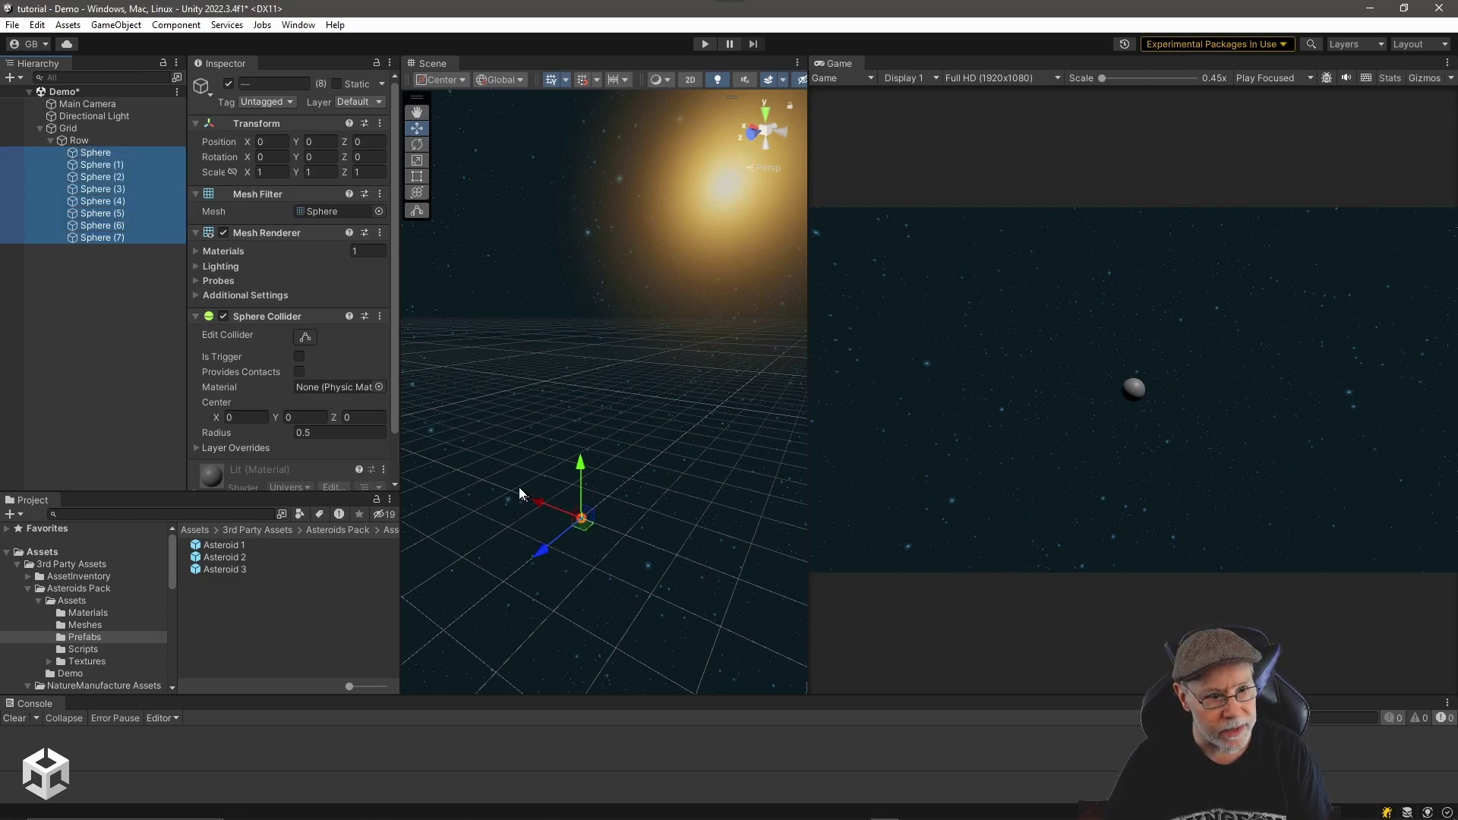
{"action": "left_click", "coordinate": [270, 140]}
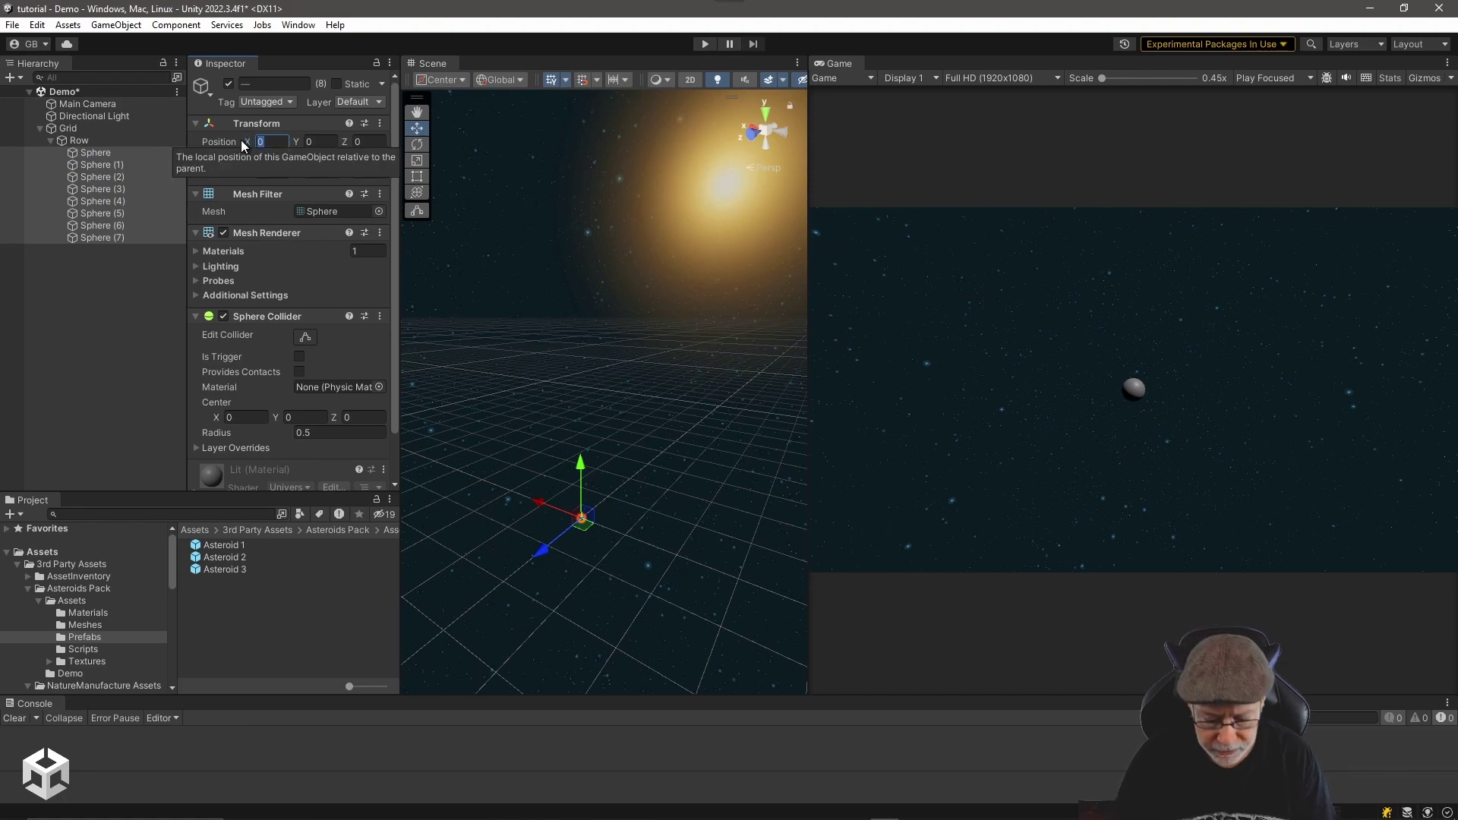
{"action": "type", "text": "L(-6,6"}
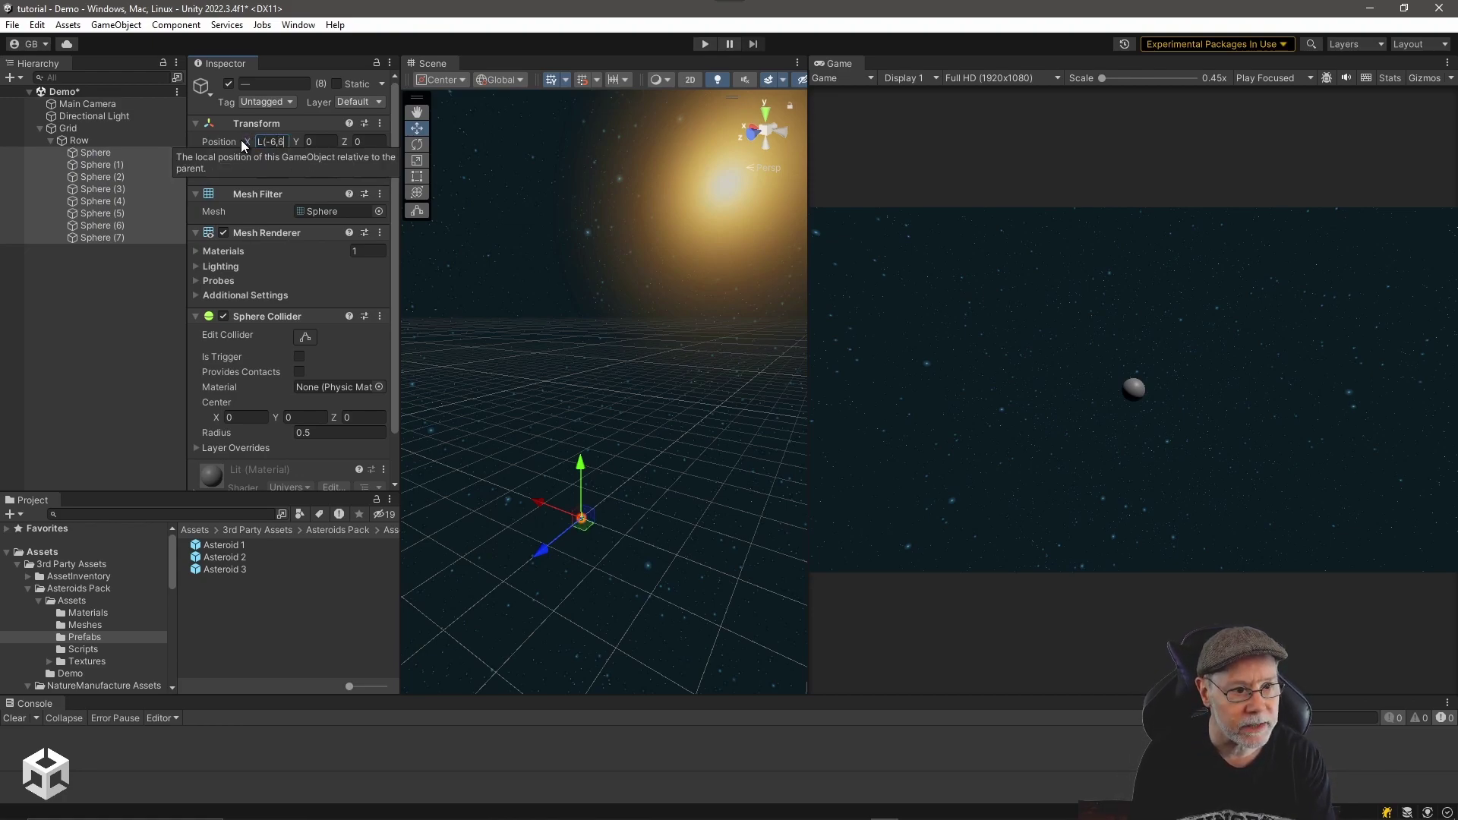
{"action": "type", "text": ")"}
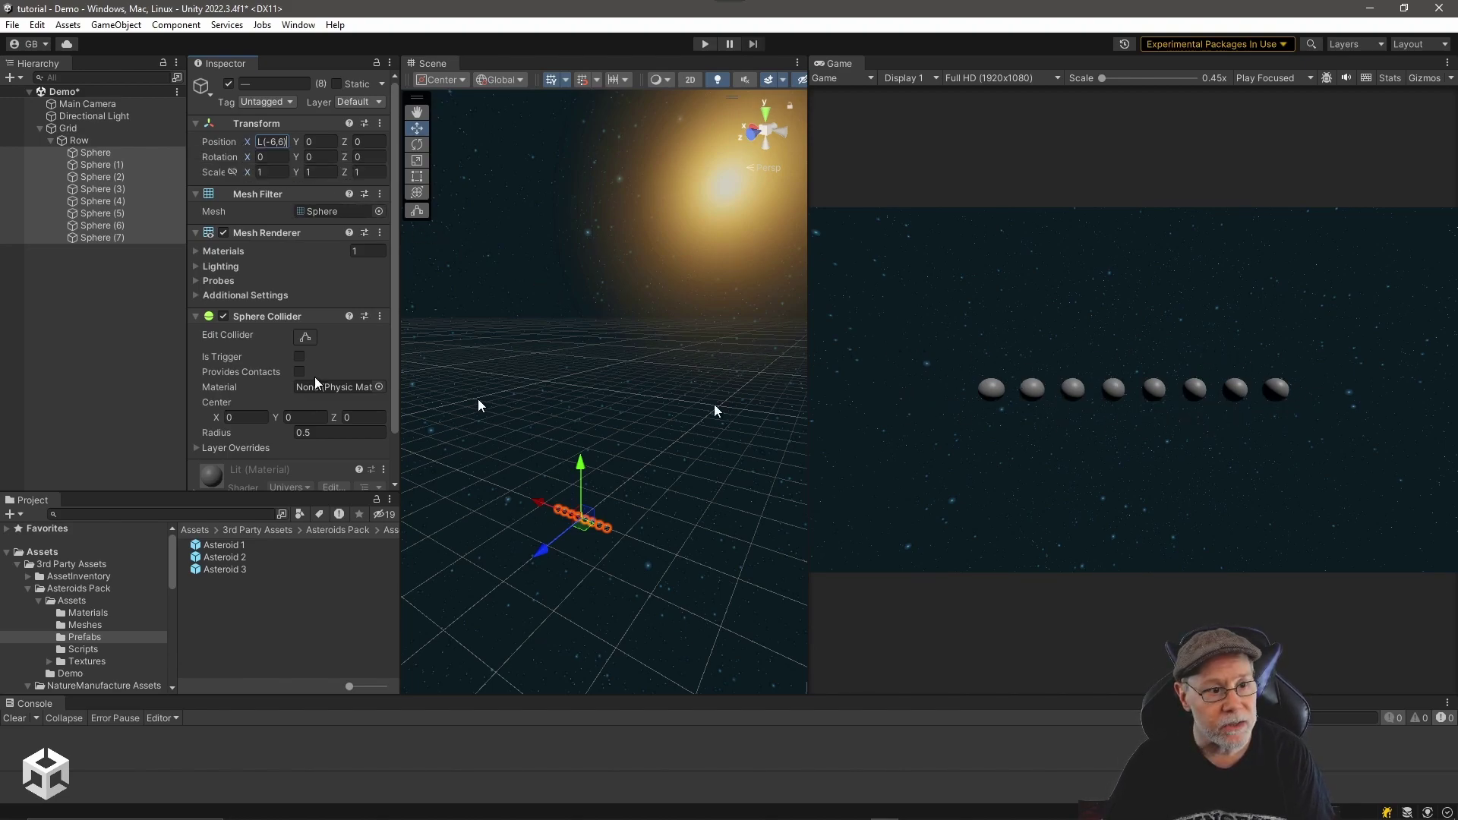
{"action": "left_click", "coordinate": [85, 272]}
- Duplicate Row into eight rows and set their Position Y to L(-6,6), forming an 8x8 grid
{"action": "left_click", "coordinate": [51, 140]}
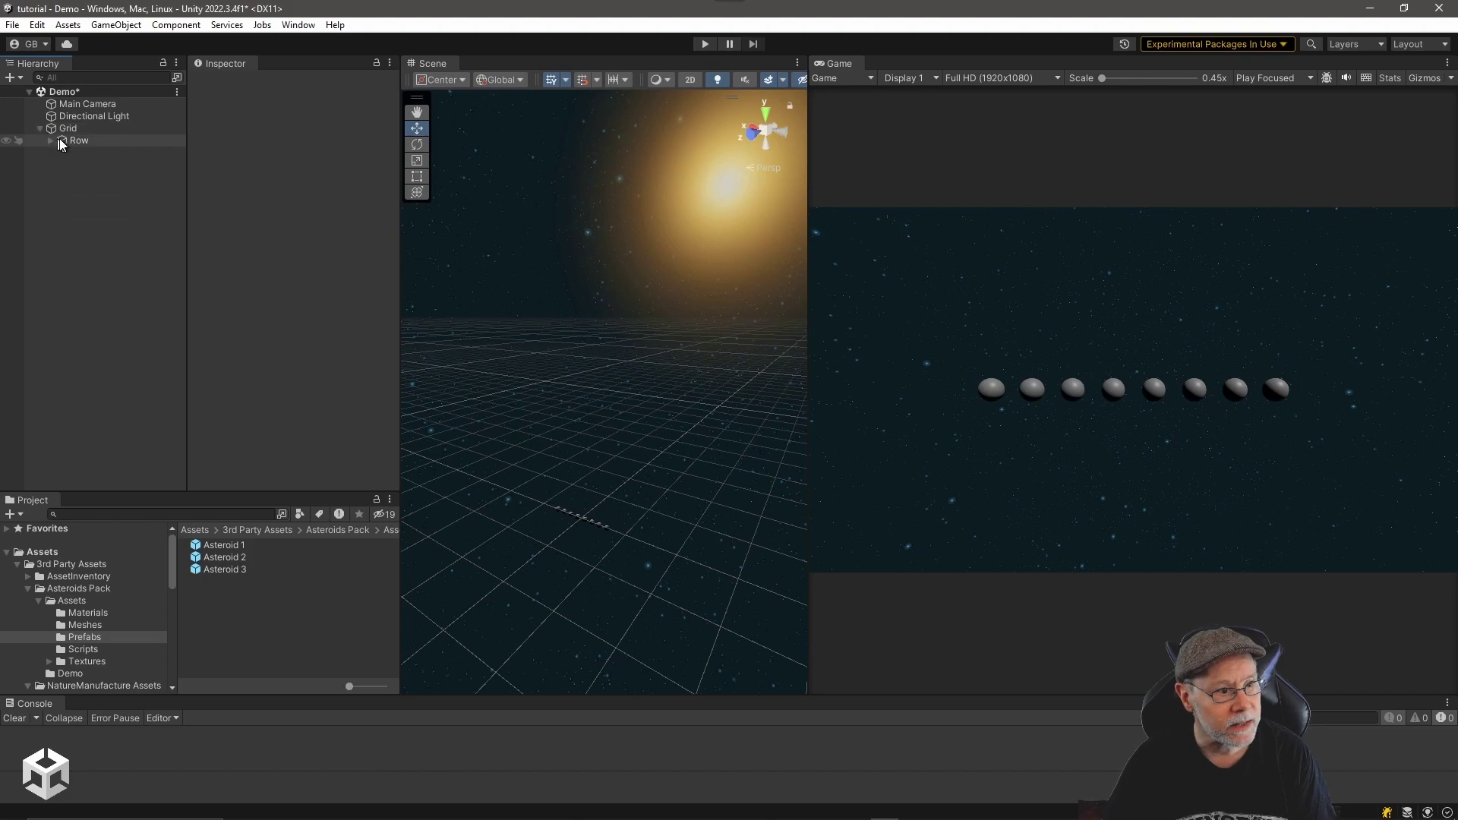
{"action": "left_click", "coordinate": [70, 140]}
{"action": "key", "text": "ctrl+d"}
{"action": "key", "text": "ctrl+d"}
{"action": "key", "text": "ctrl+d"}
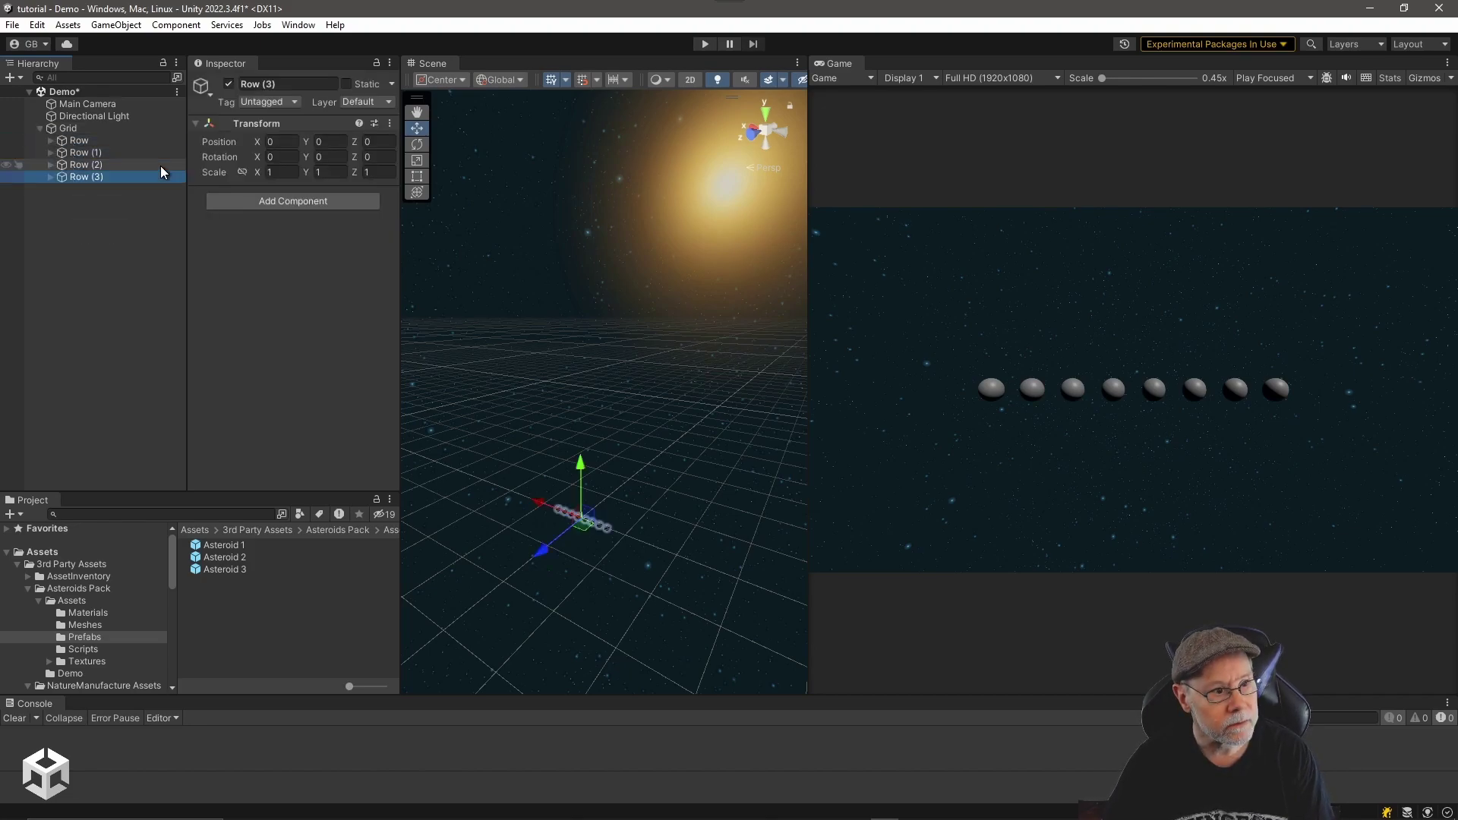
{"action": "key", "text": "ctrl+d"}
{"action": "key", "text": "ctrl+d"}
{"action": "key", "text": "ctrl+d"}
{"action": "key", "text": "ctrl+d"}
{"action": "left_click", "coordinate": [79, 141], "text": "shift"}
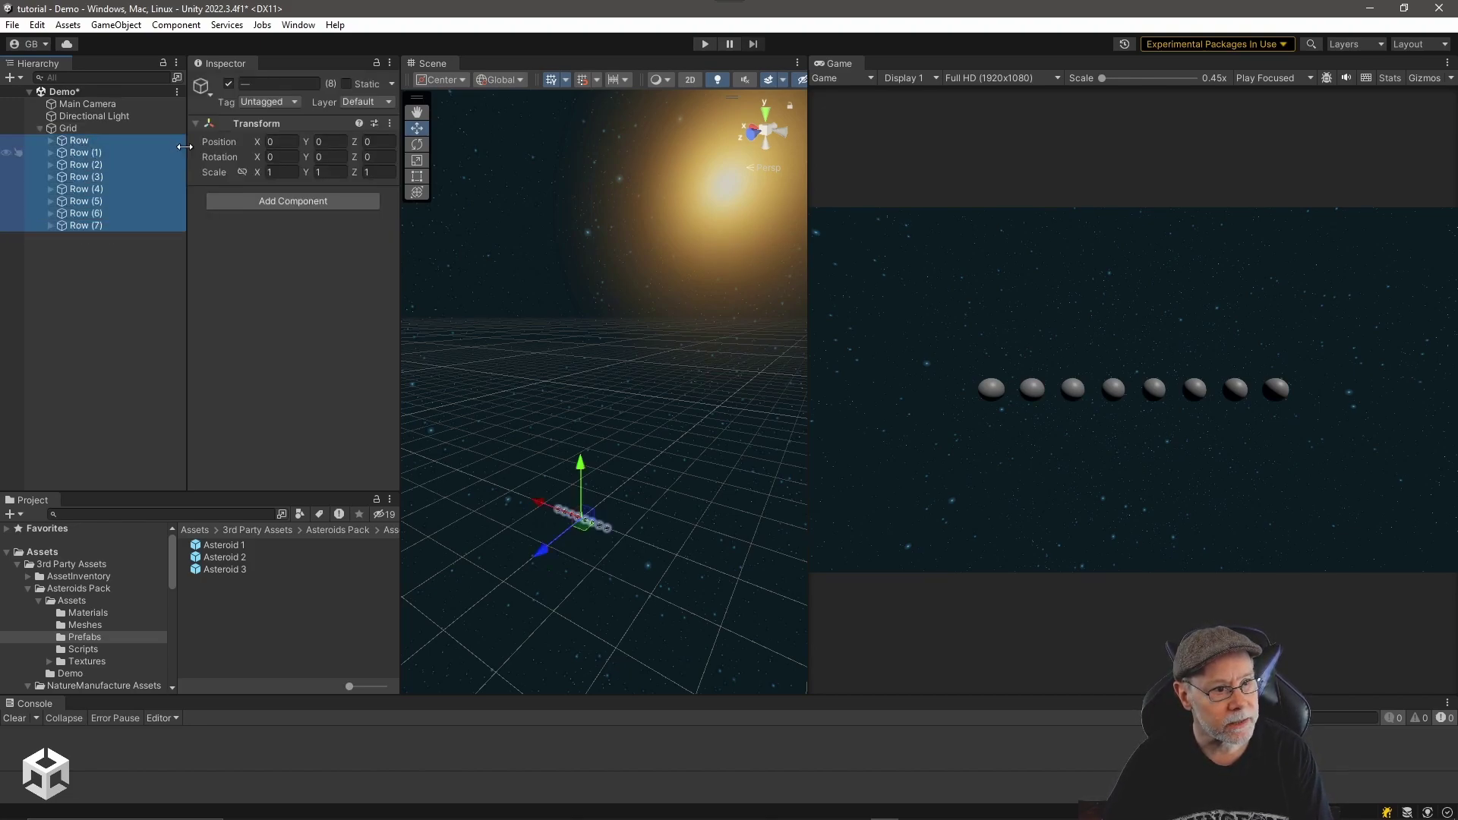
{"action": "left_click", "coordinate": [328, 142]}
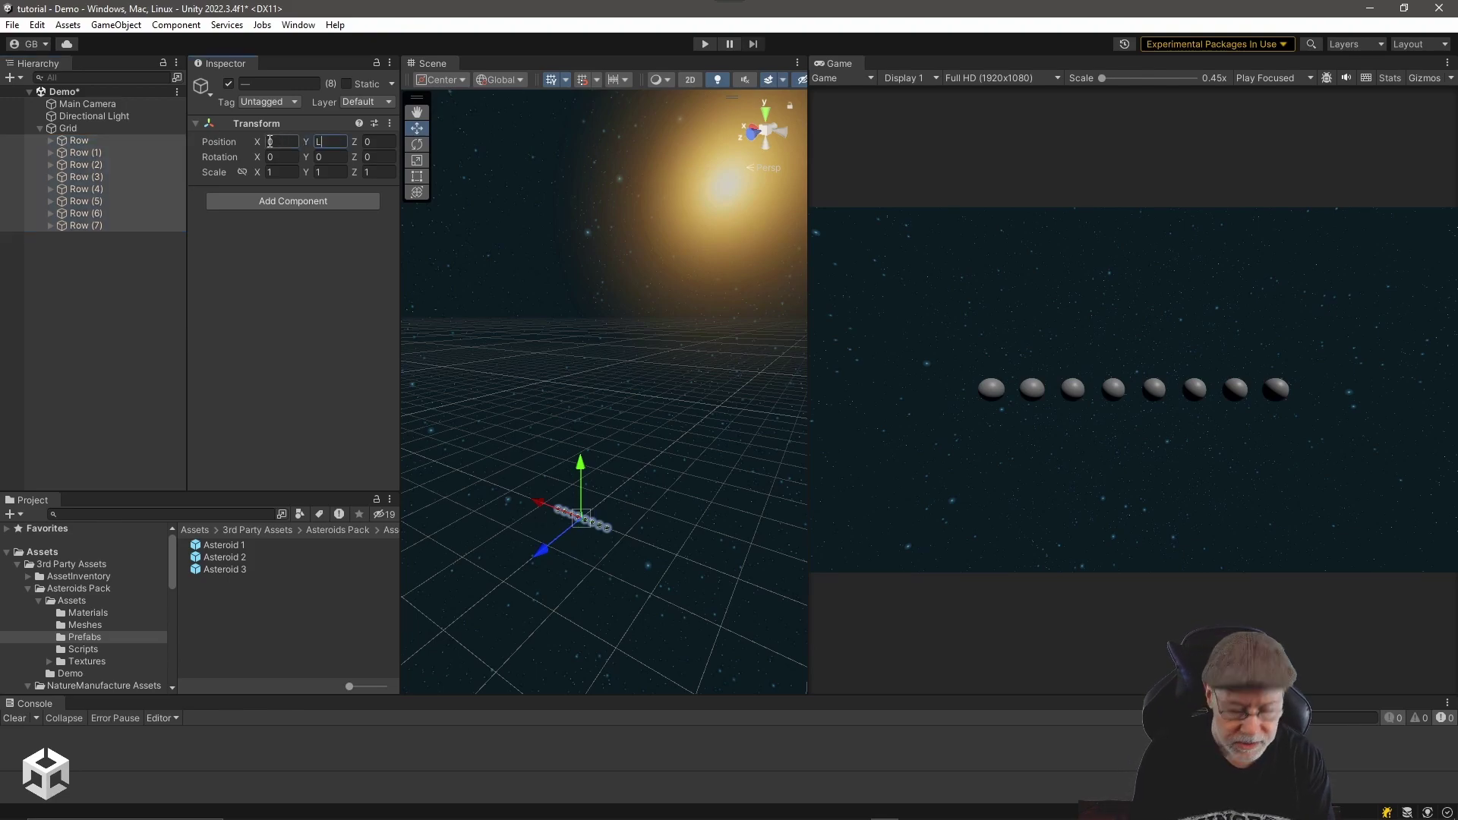
{"action": "type", "text": "L(-6,6)"}
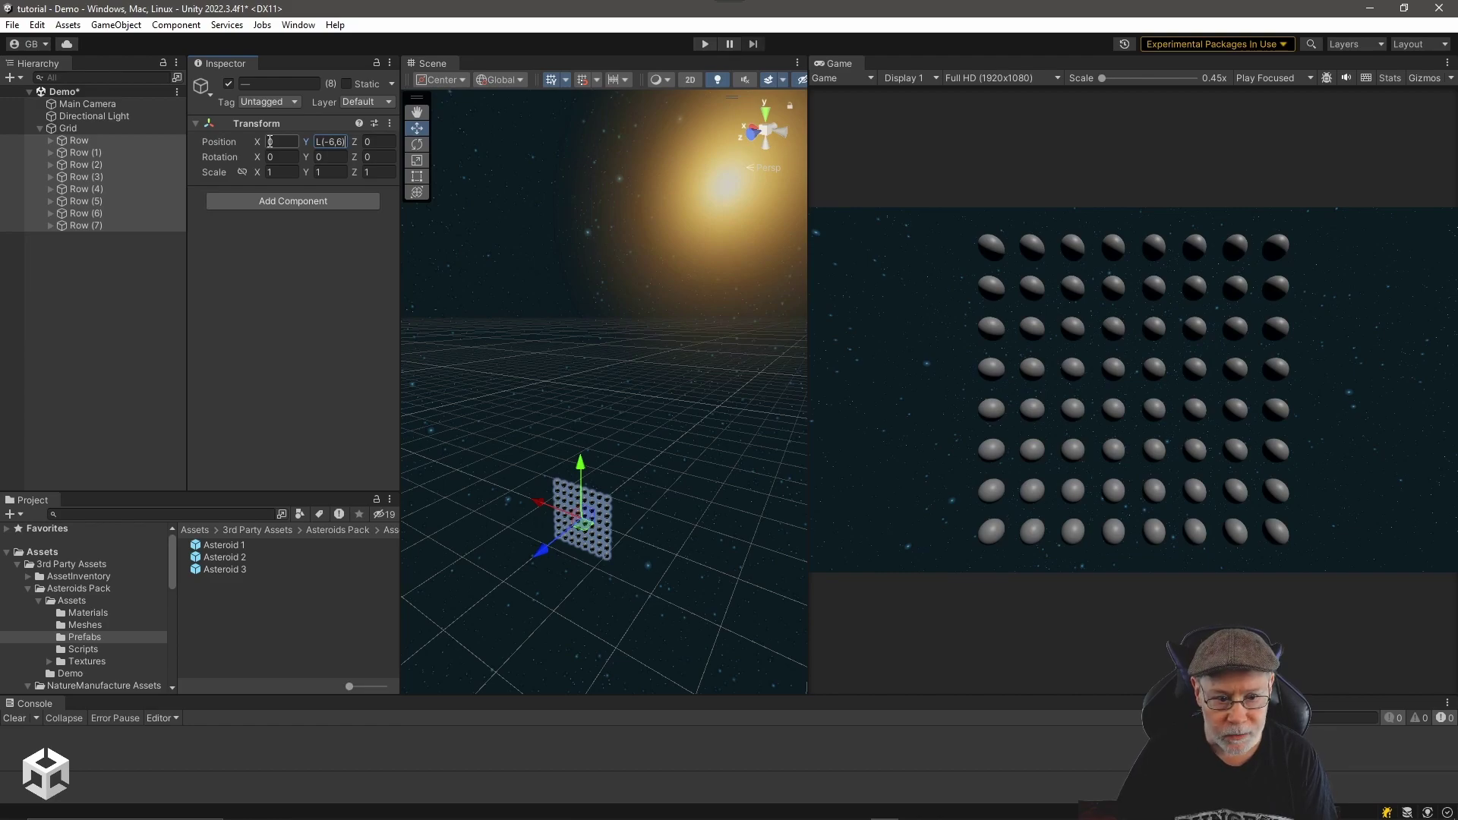
{"action": "left_click", "coordinate": [534, 603]}
{"action": "left_click_drag", "start_coordinate": [533, 602], "coordinate": [659, 538], "text": "alt"}
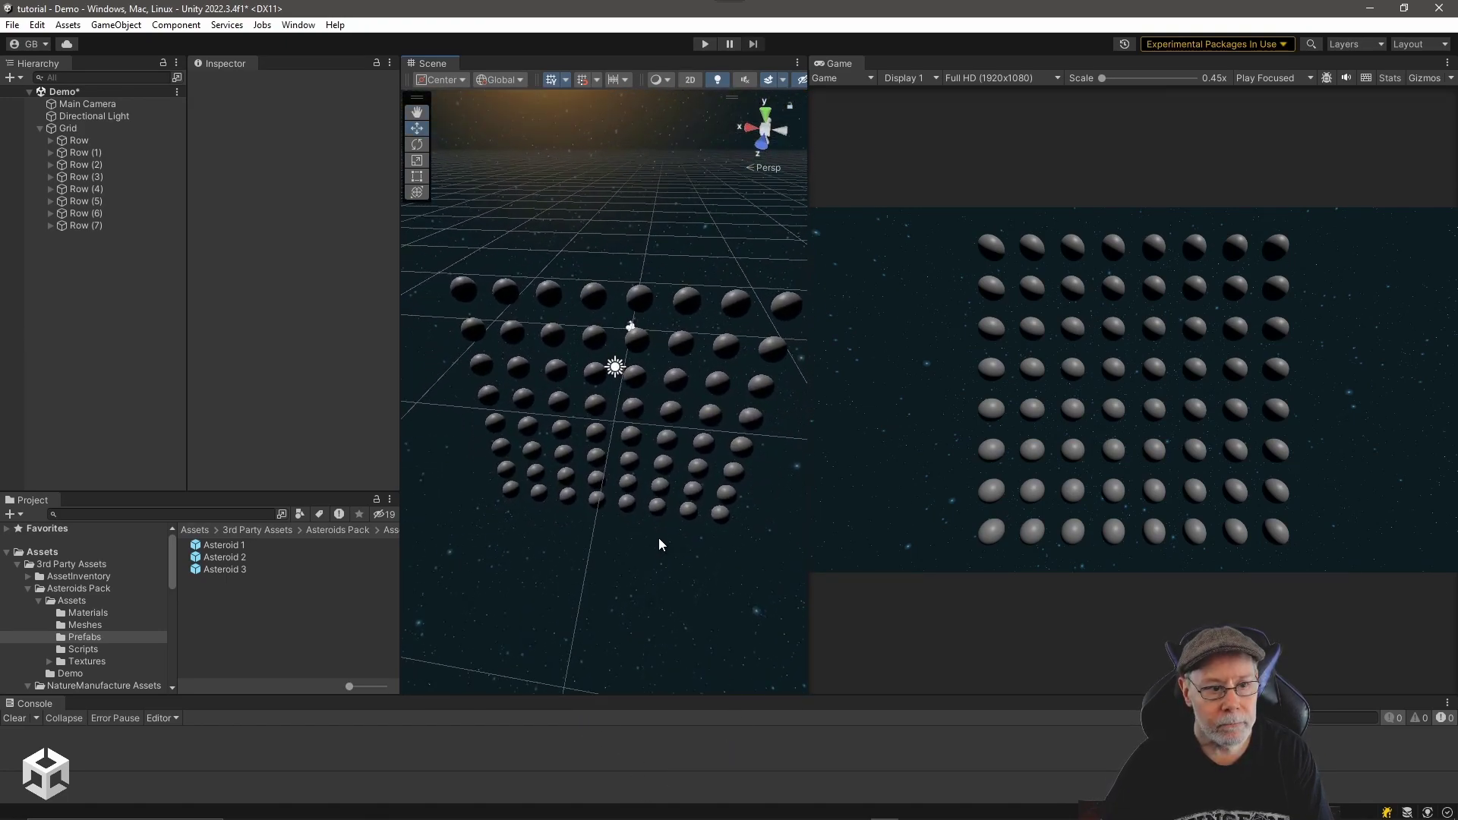
- Duplicate Grid into eight copies, set their Position Z to L(-6,6), and inspect the cube
{"action": "left_click", "coordinate": [41, 127]}
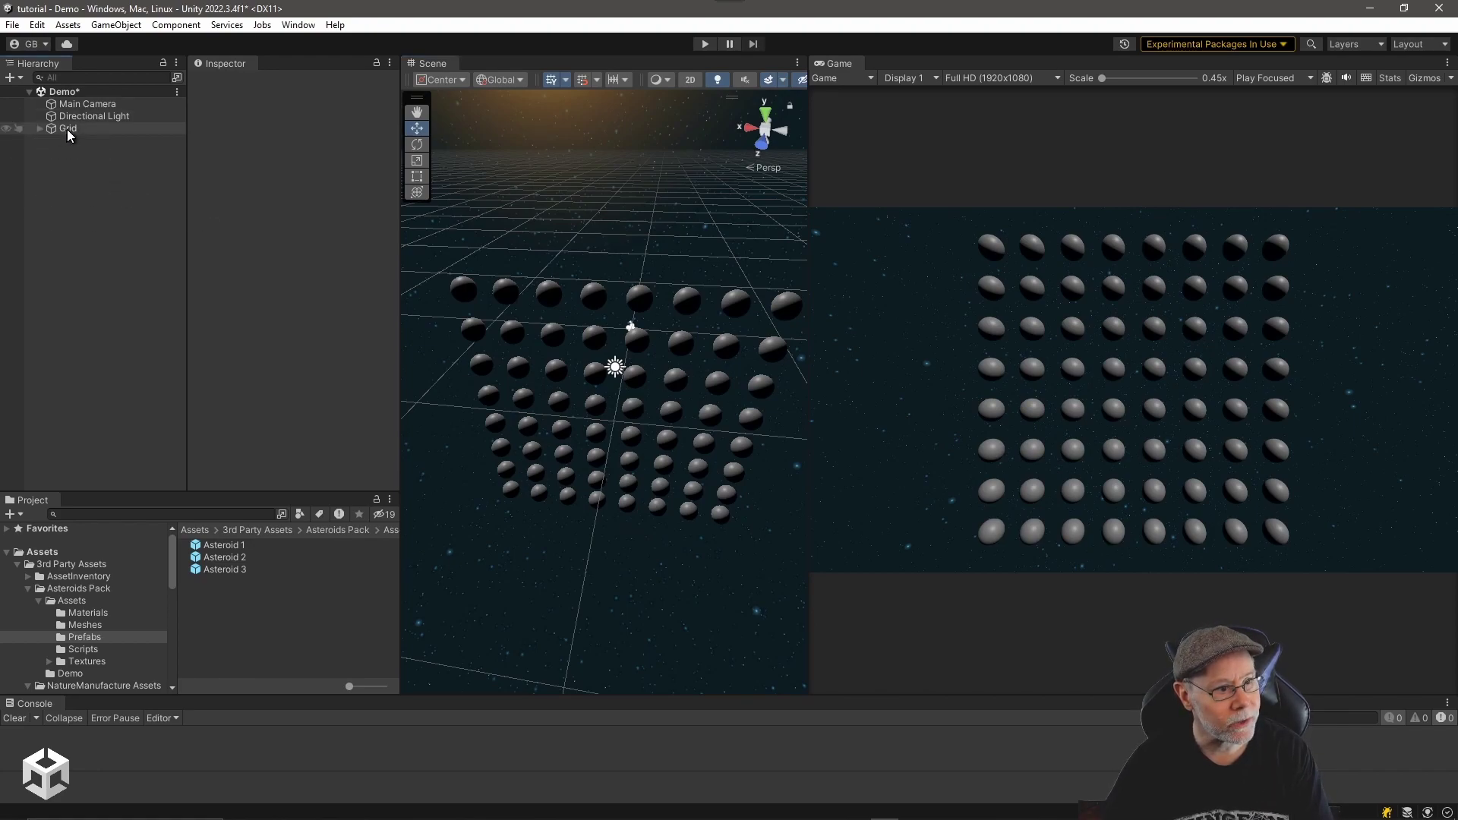
{"action": "left_click", "coordinate": [67, 129]}
{"action": "key", "text": "ctrl+d"}
{"action": "key", "text": "ctrl+d"}
{"action": "key", "text": "ctrl+d"}
{"action": "key", "text": "ctrl+d"}
{"action": "key", "text": "ctrl+d"}
{"action": "key", "text": "ctrl+d"}
{"action": "key", "text": "ctrl+d"}
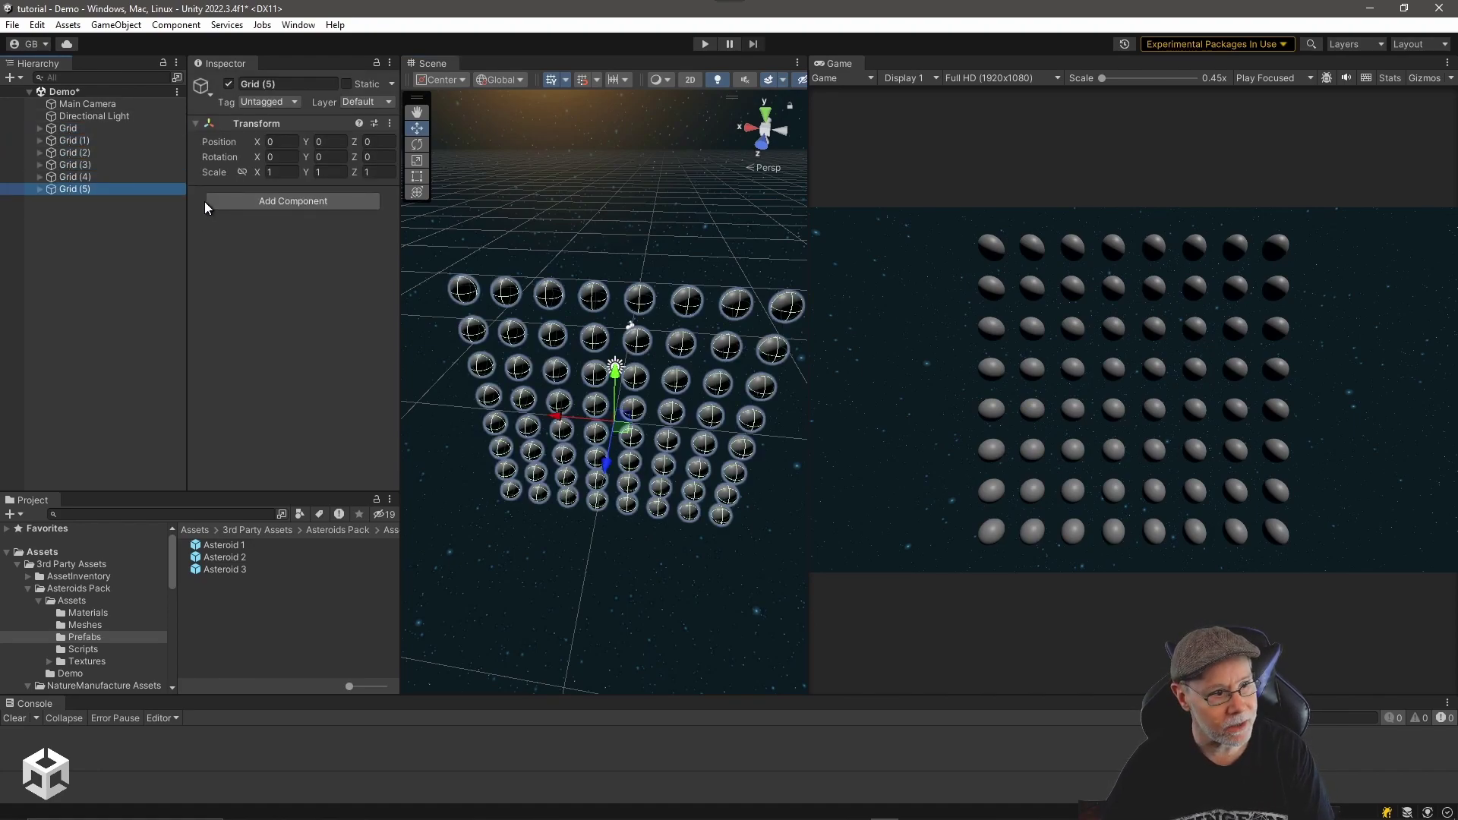
{"action": "left_click", "coordinate": [67, 128], "text": "shift"}
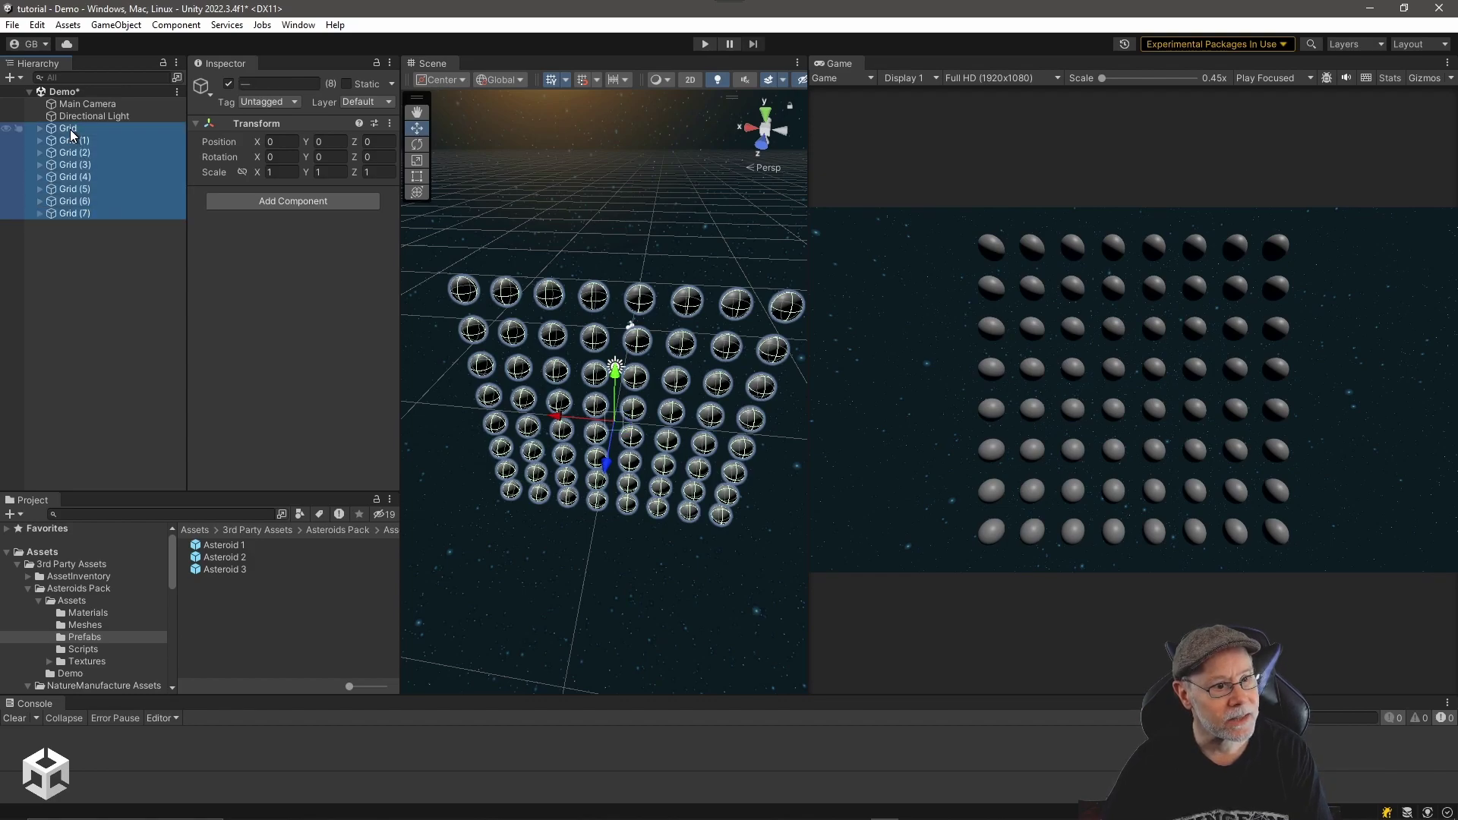
{"action": "left_click", "coordinate": [375, 144]}
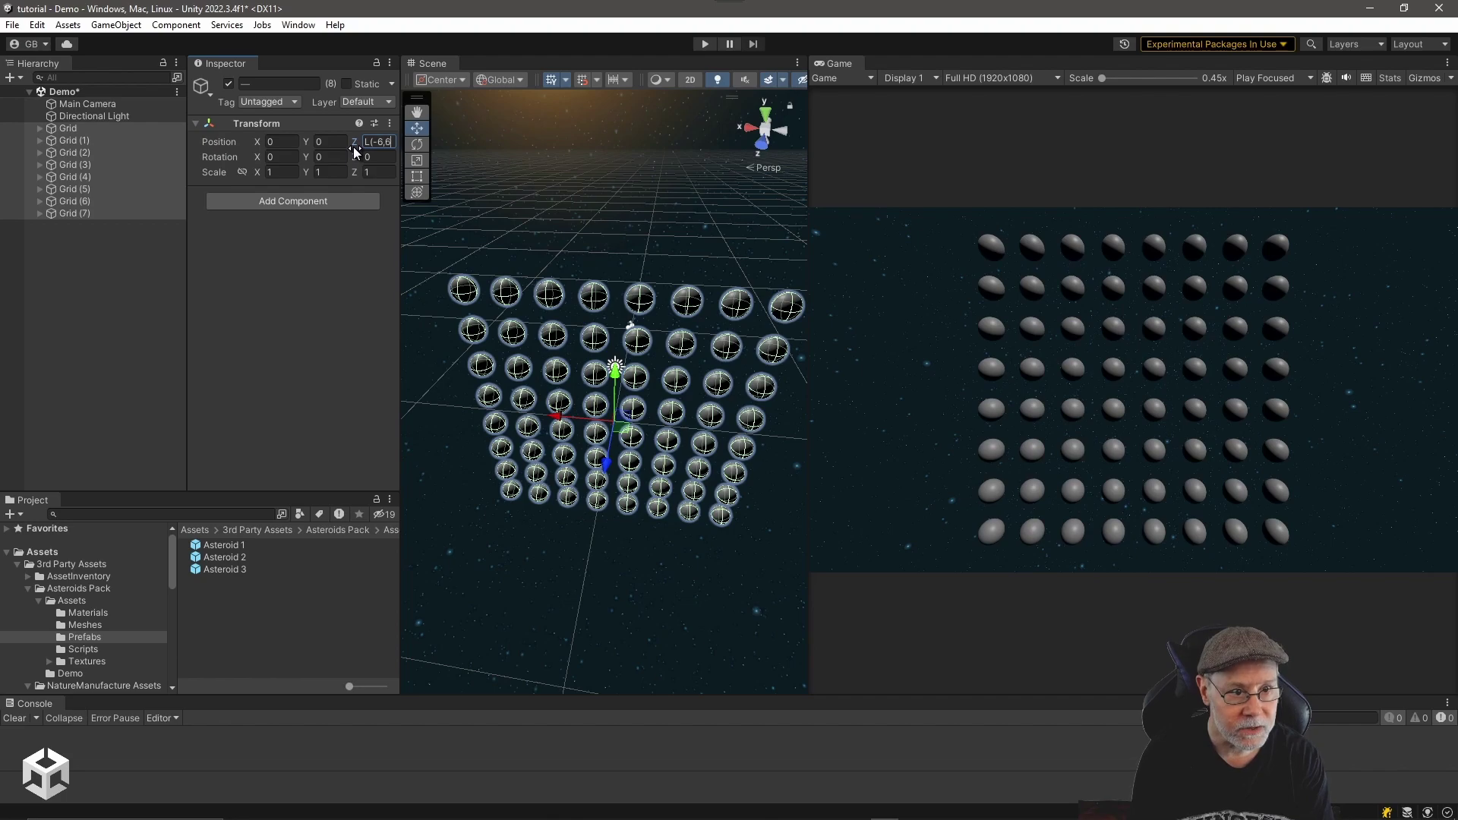
{"action": "type", "text": ")"}
{"action": "scroll", "coordinate": [666, 372], "scroll_direction": "down", "scroll_amount": 5}
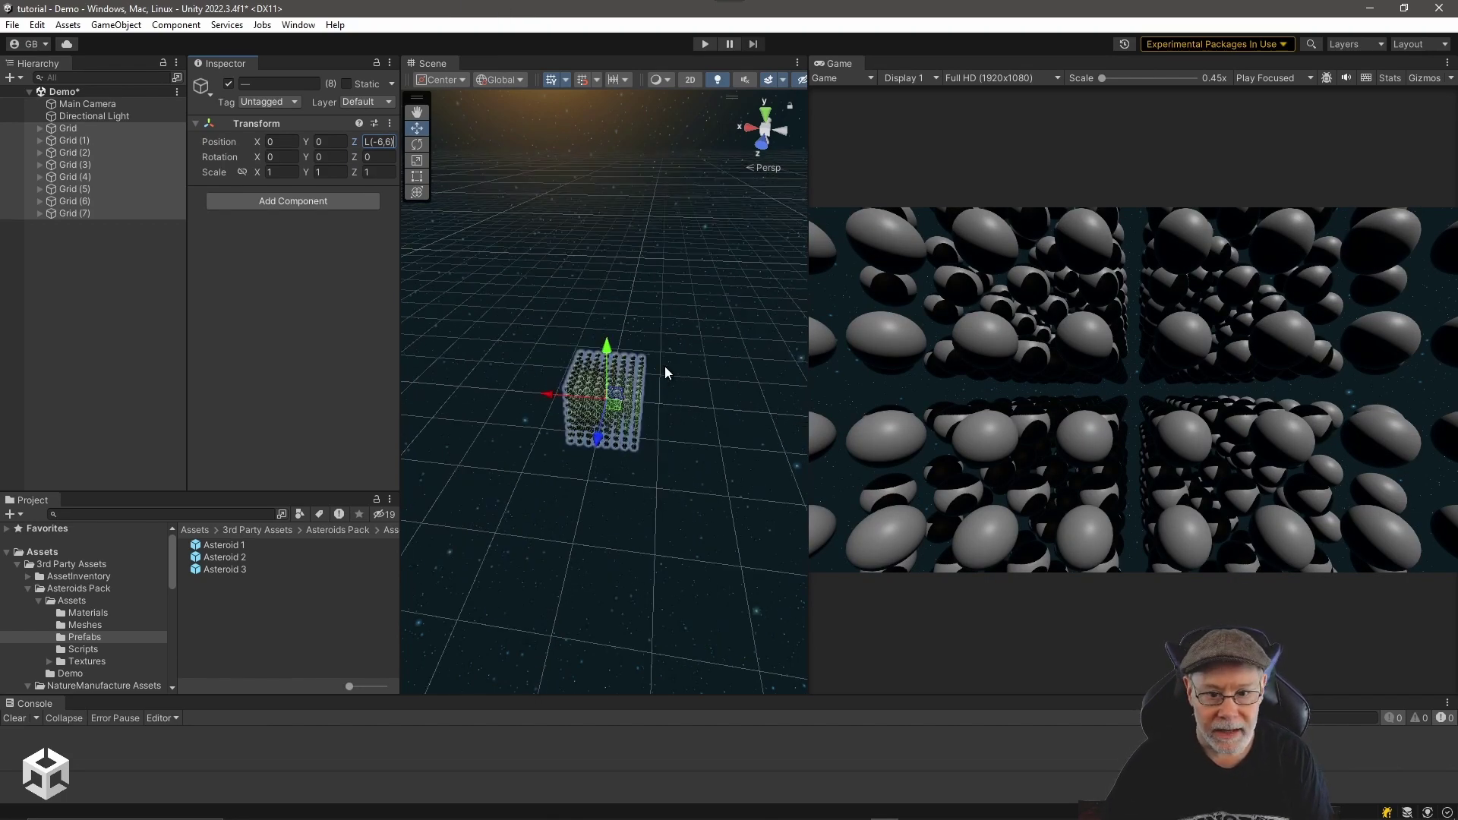
{"action": "scroll", "coordinate": [666, 373], "scroll_direction": "up", "scroll_amount": 3}
{"action": "left_click", "coordinate": [625, 539]}
{"action": "right_click_drag", "start_coordinate": [625, 539], "coordinate": [1010, 385]}
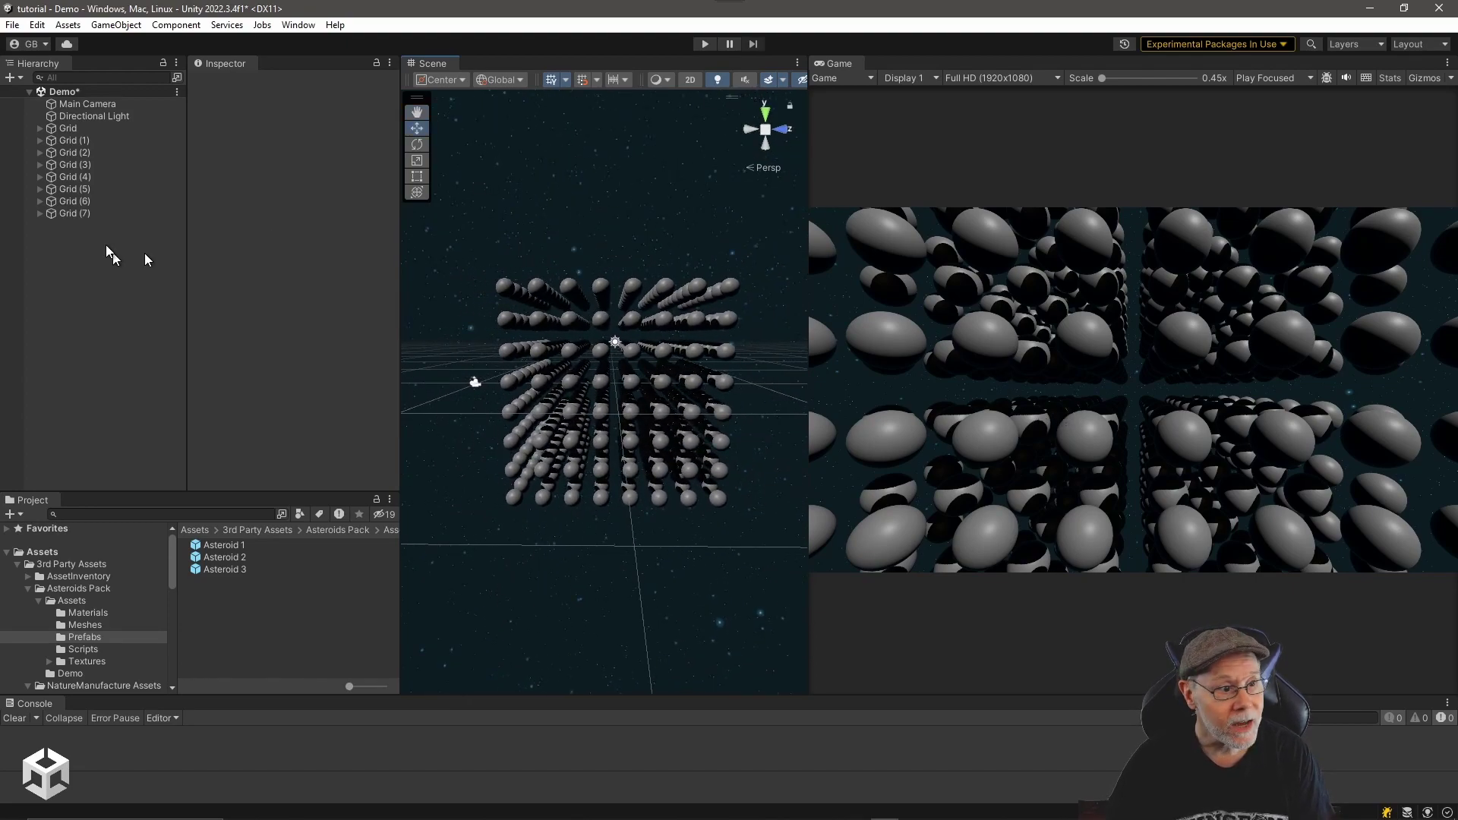
- Delete Grid (1) through Grid (7), keeping only the original Grid
{"action": "left_click", "coordinate": [76, 142]}
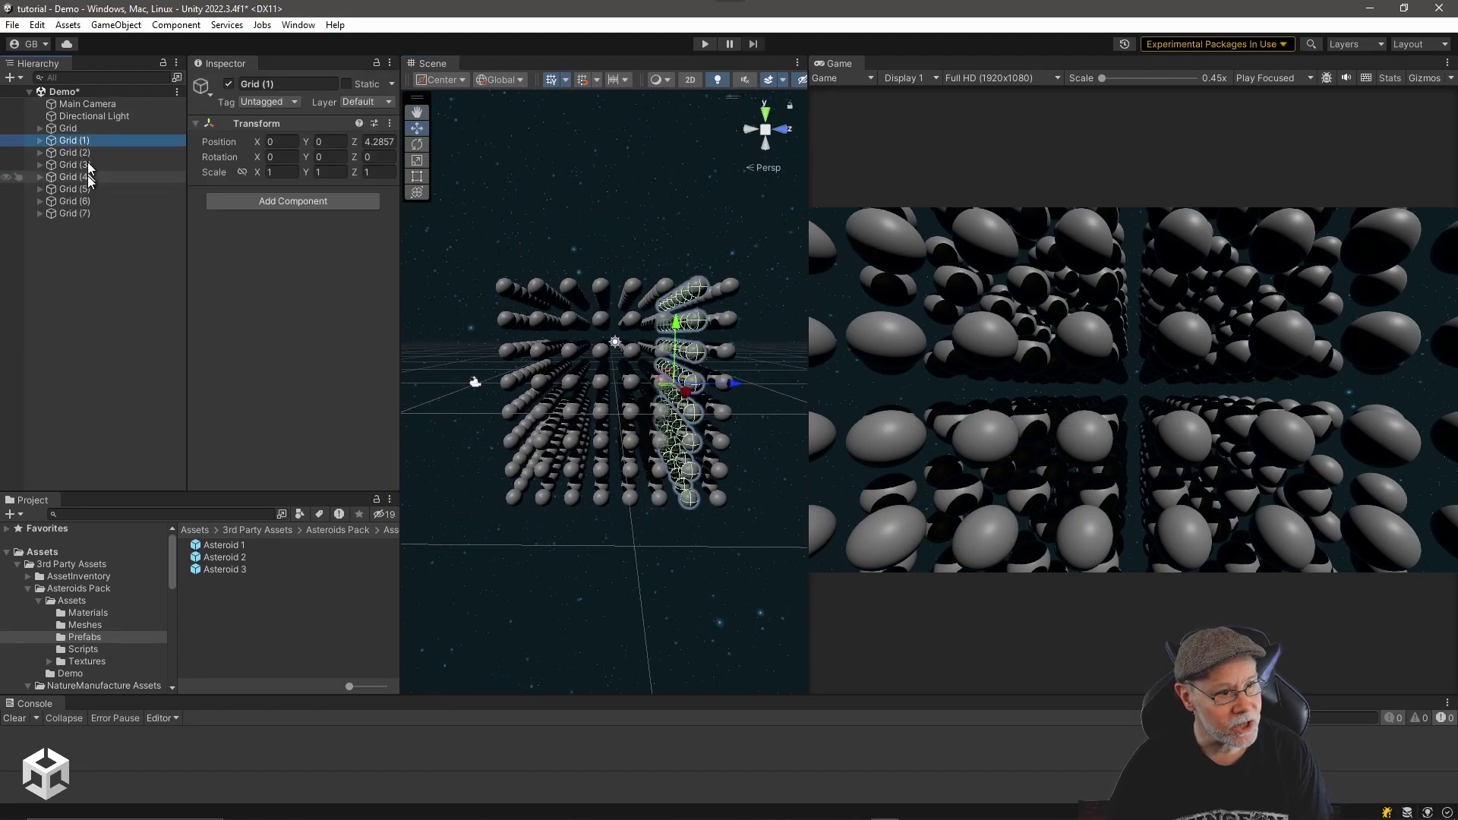
{"action": "left_click", "coordinate": [85, 214], "text": "shift"}
{"action": "key", "text": "Delete"}
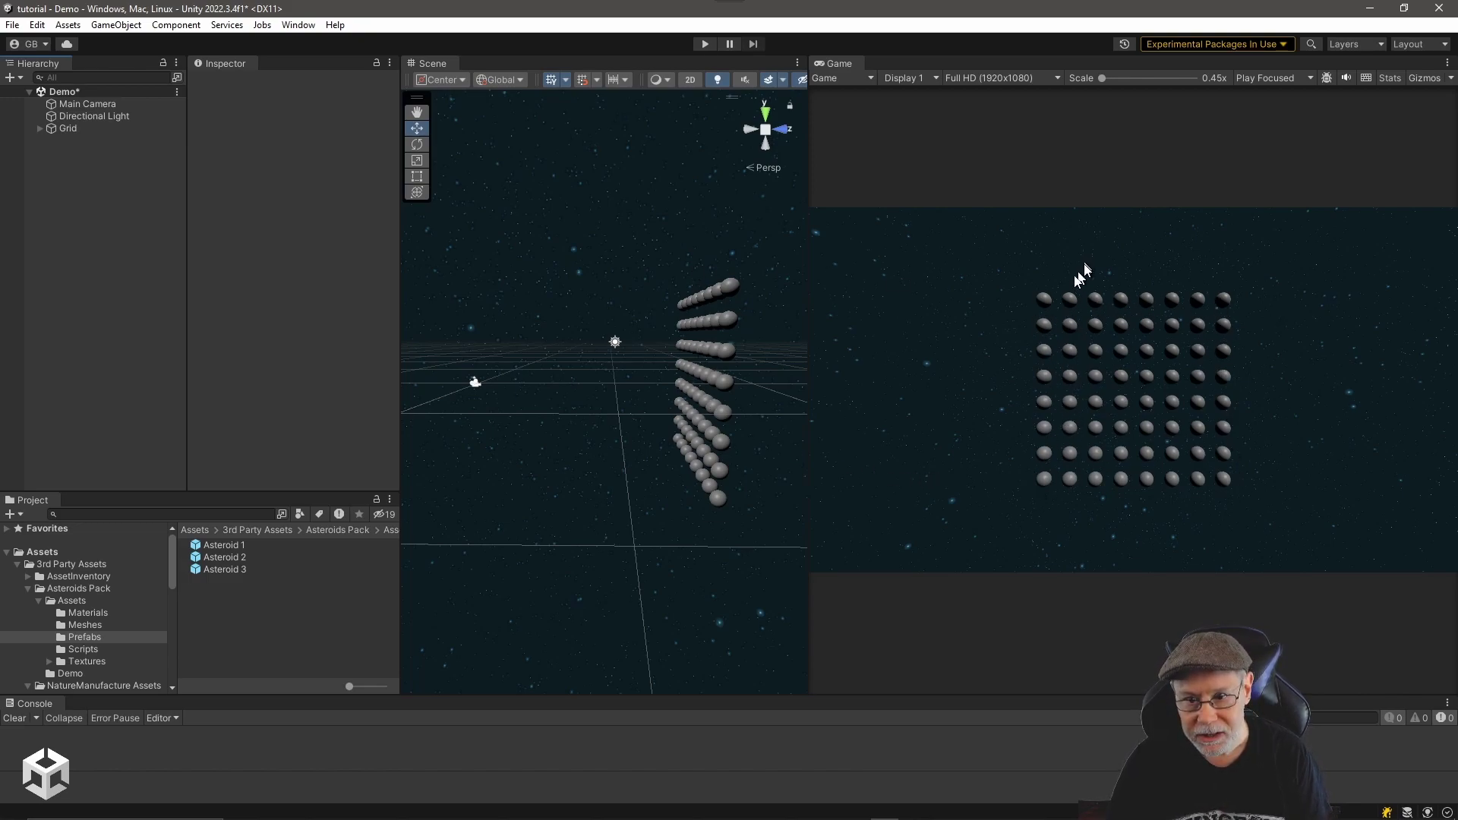
- Delete Row (1) through Row (7), leaving the Grid with a single Row
{"action": "left_click", "coordinate": [39, 128]}
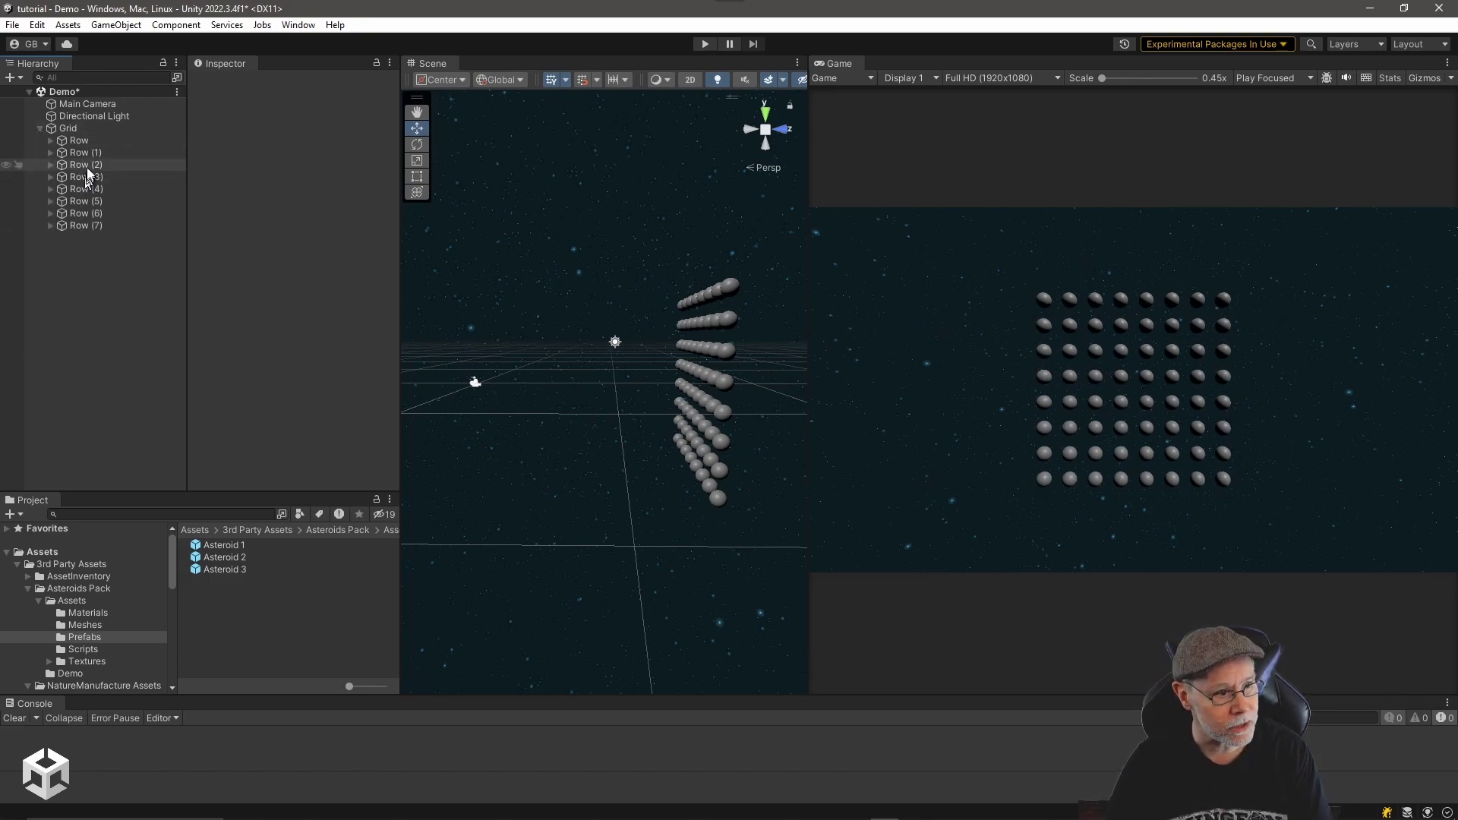
{"action": "left_click", "coordinate": [87, 155]}
{"action": "left_click", "coordinate": [83, 225], "text": "shift"}
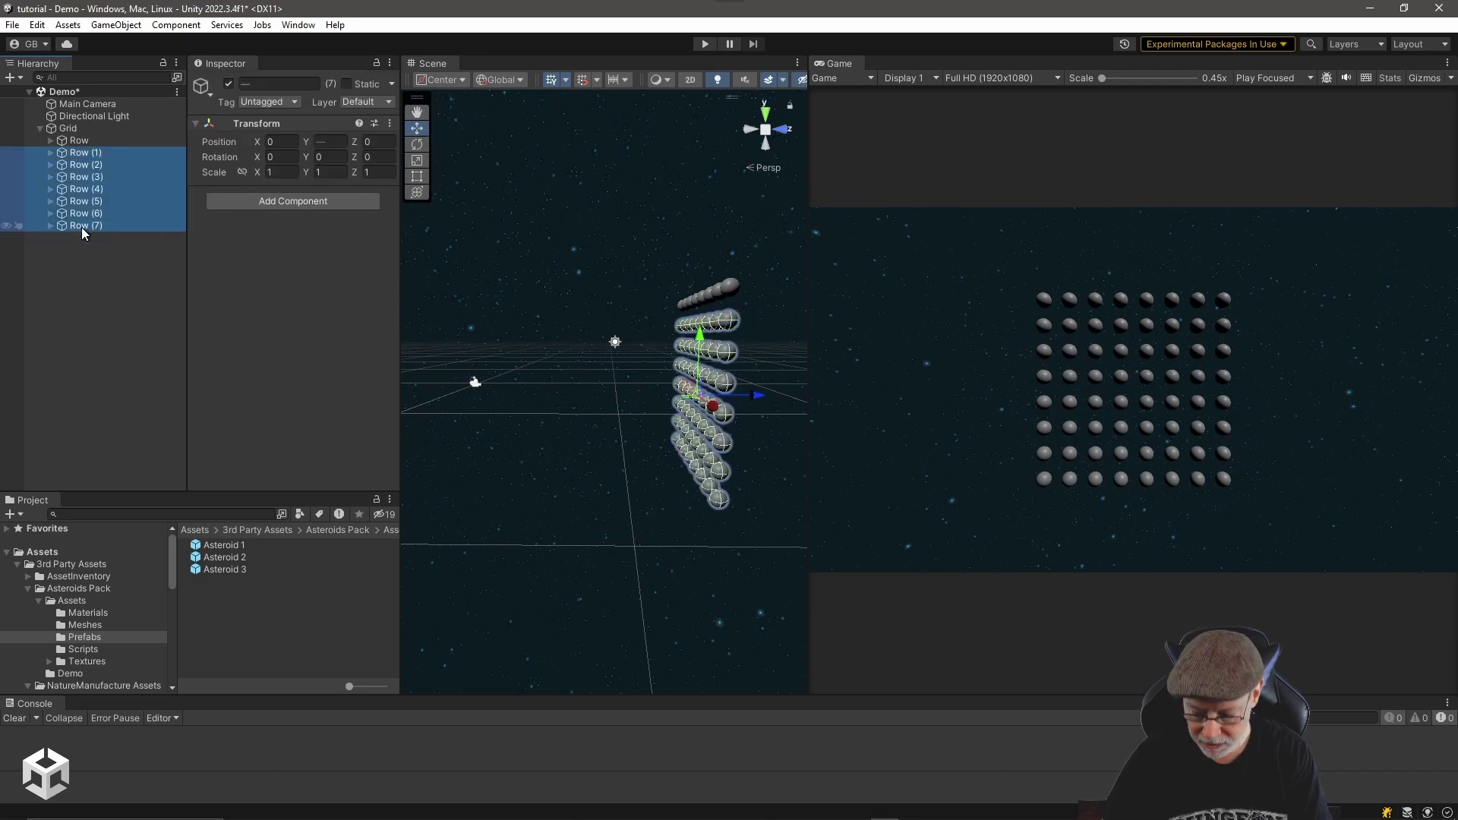
{"action": "key", "text": "Delete"}
- Set Position X of all eight spheres under Row to 0
{"action": "left_click", "coordinate": [50, 140]}
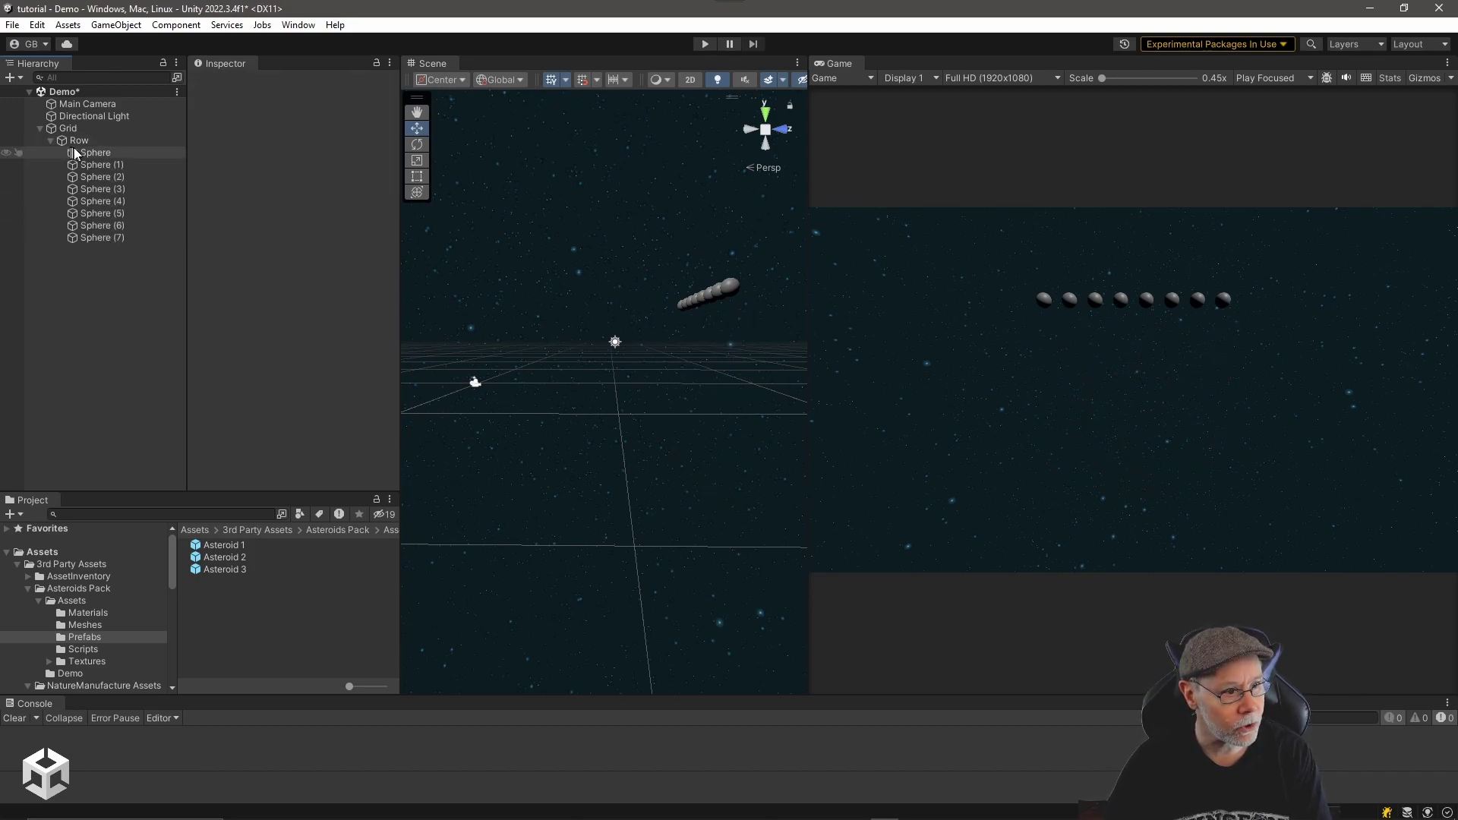
{"action": "left_click", "coordinate": [91, 152]}
{"action": "left_click", "coordinate": [94, 238], "text": "shift"}
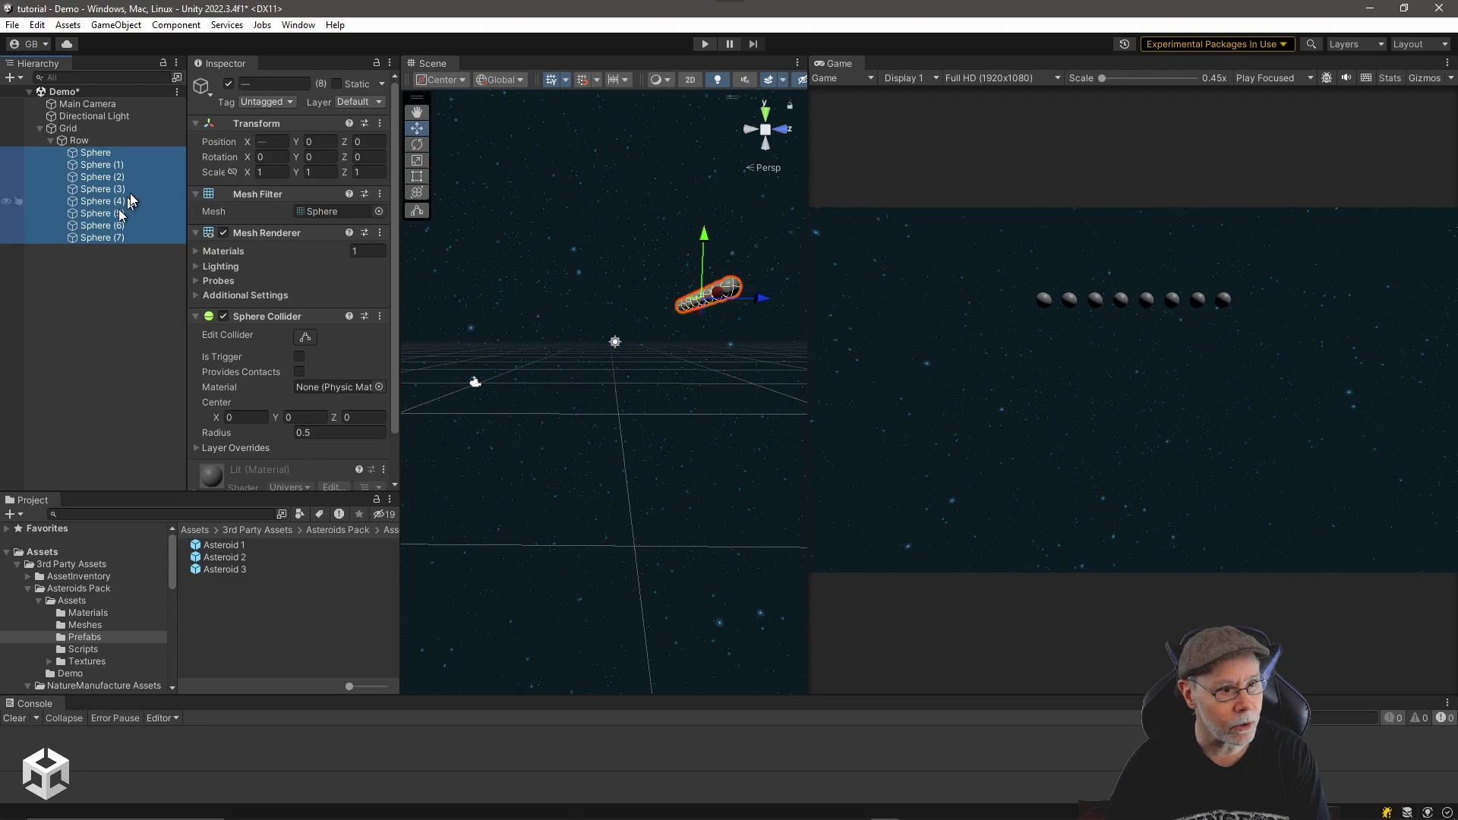
{"action": "left_click", "coordinate": [269, 142]}
{"action": "type", "text": "0"}
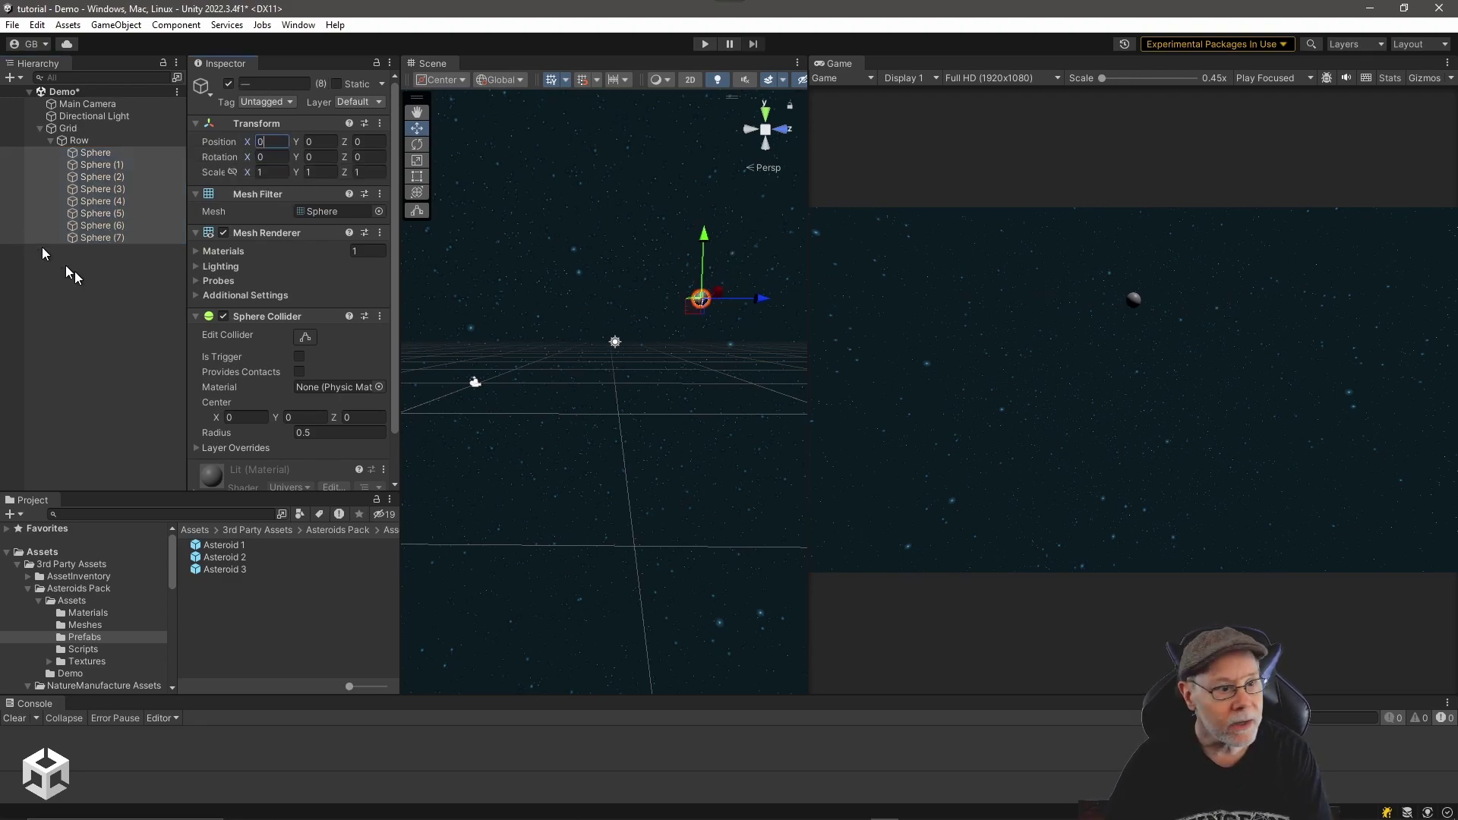
{"action": "left_click", "coordinate": [98, 279]}
- Test-drag Sphere (1) through Sphere (7) along the Z axis, then deselect them
{"action": "left_click", "coordinate": [104, 164]}
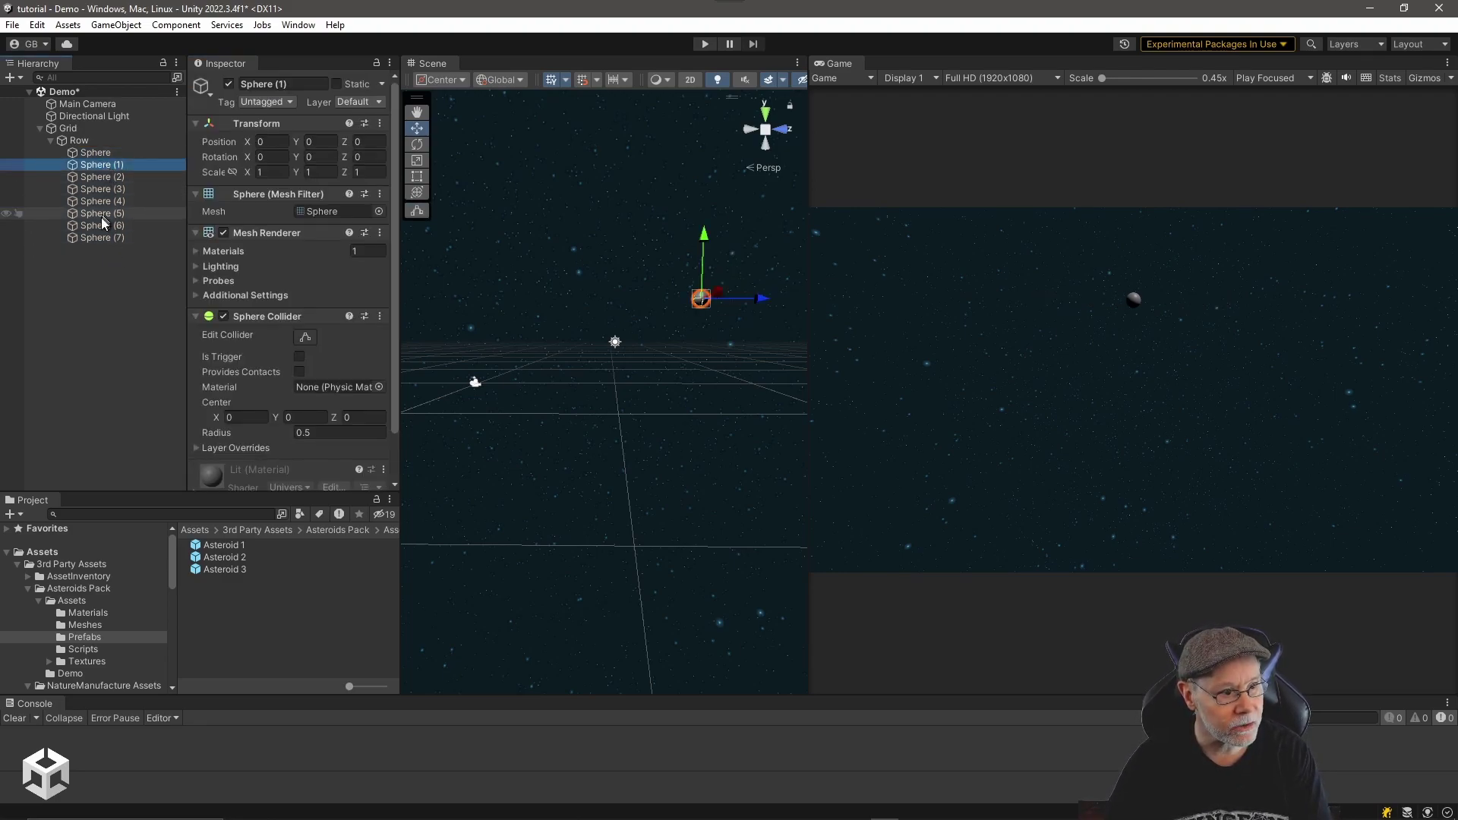
{"action": "left_click", "coordinate": [97, 236], "text": "shift"}
{"action": "left_click_drag", "start_coordinate": [765, 294], "coordinate": [820, 299]}
{"action": "left_click", "coordinate": [98, 165], "text": "ctrl"}
{"action": "left_click", "coordinate": [114, 178], "text": "ctrl"}
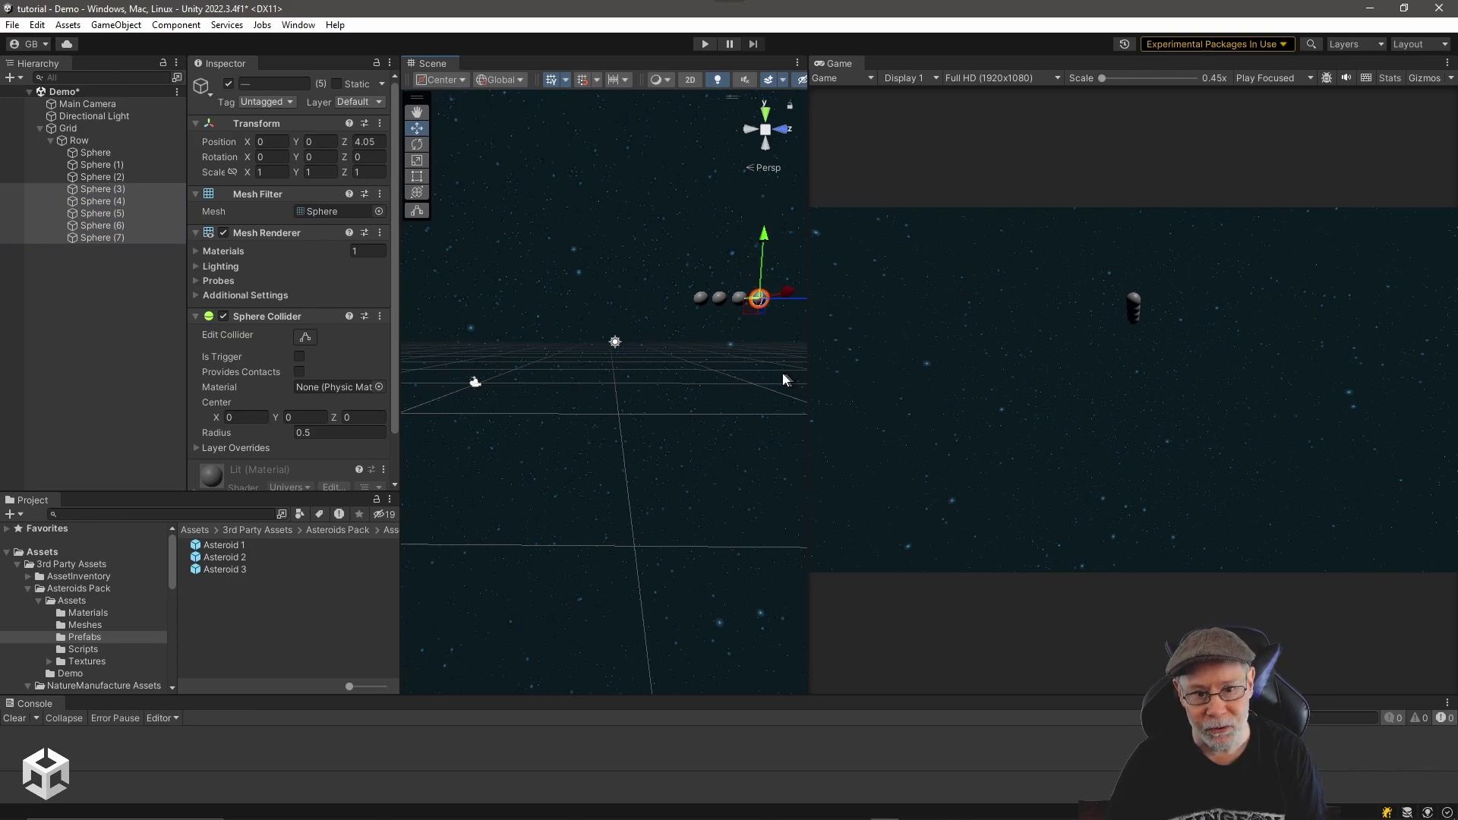
{"action": "left_click", "coordinate": [173, 317]}
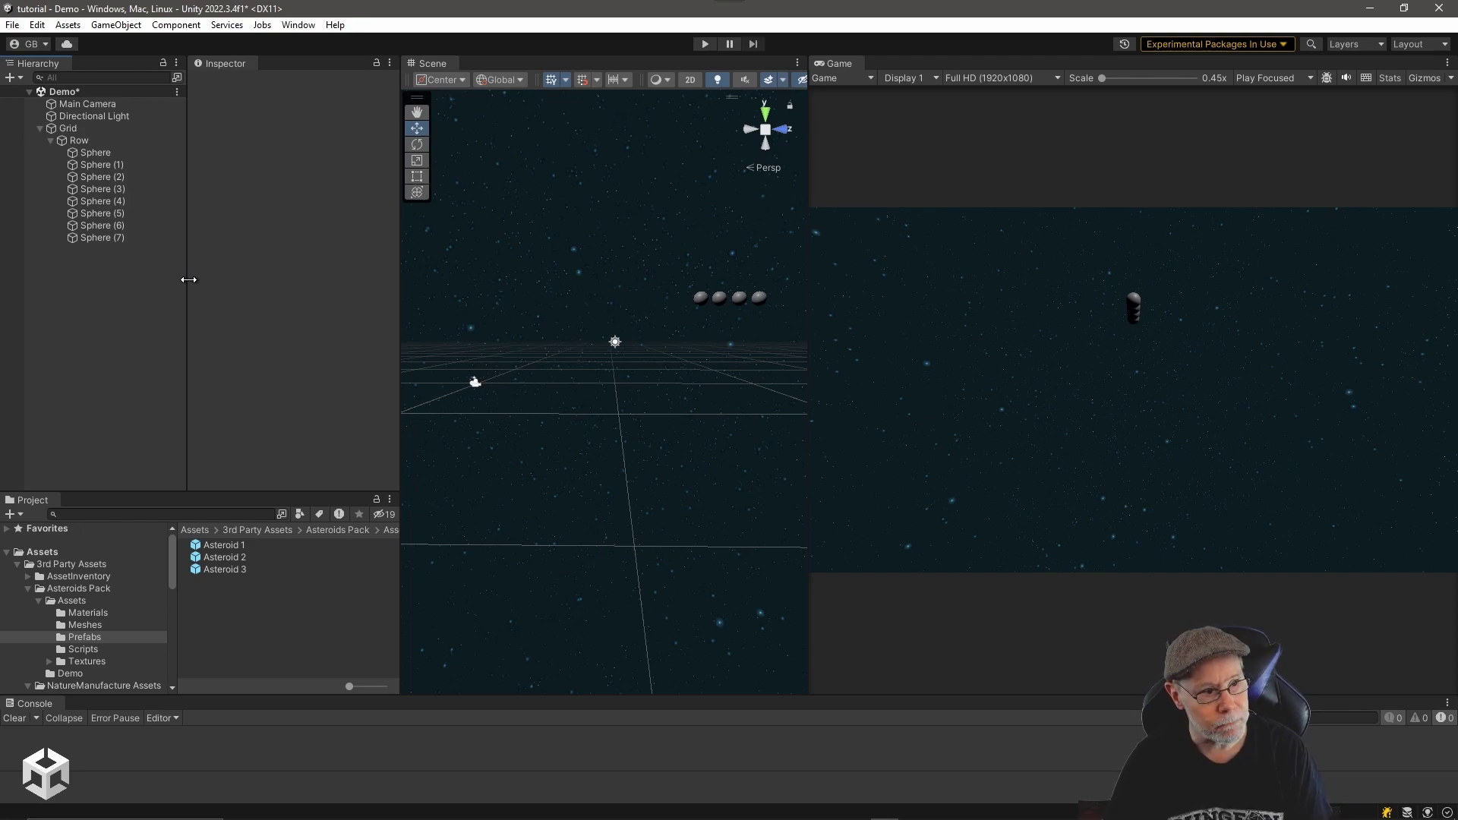
- Set Position Z of all eight spheres to 0 so they overlap as one
{"action": "left_click", "coordinate": [84, 152]}
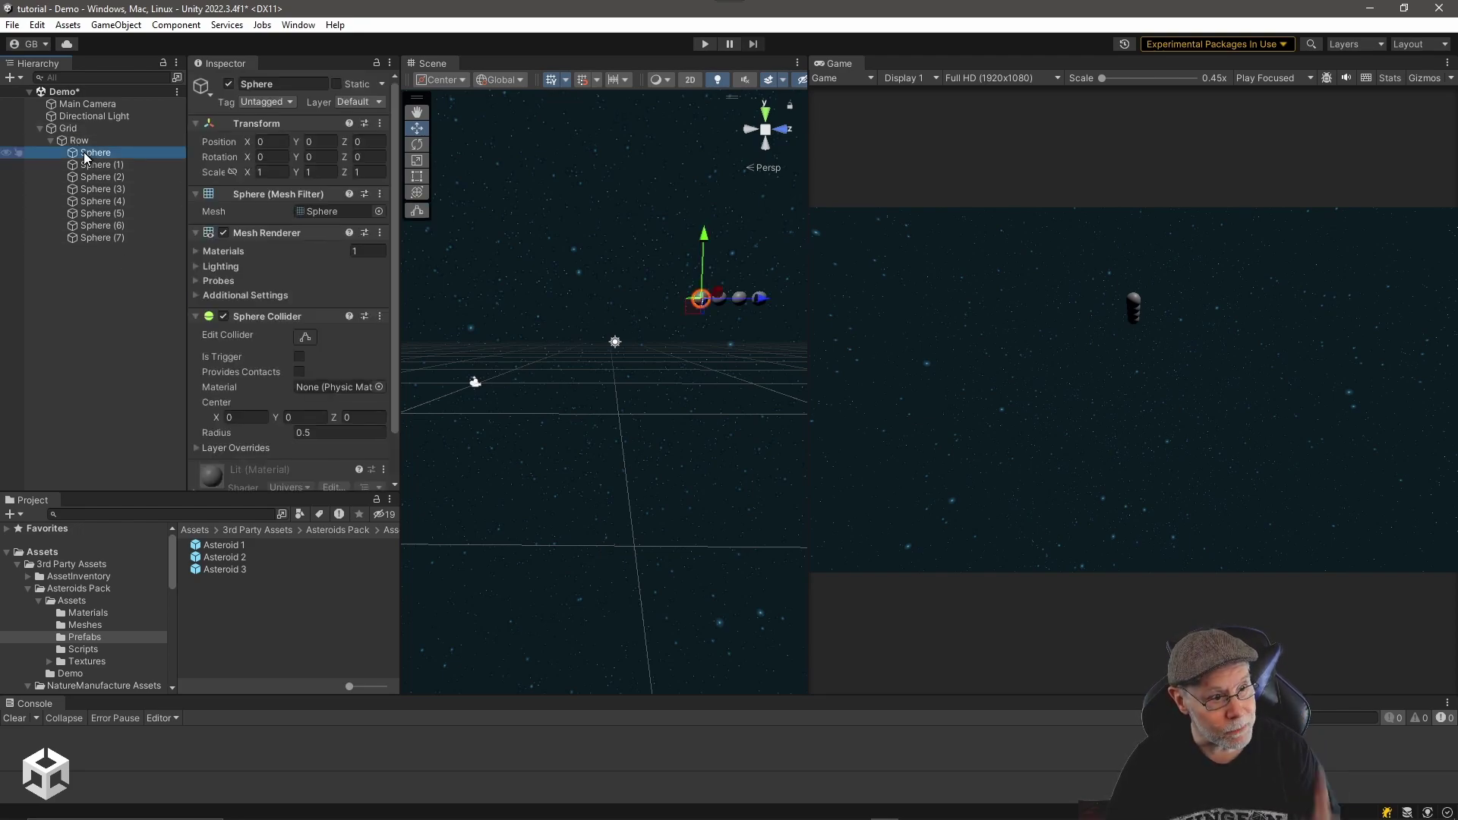
{"action": "left_click", "coordinate": [98, 239], "text": "shift"}
{"action": "left_click", "coordinate": [371, 141]}
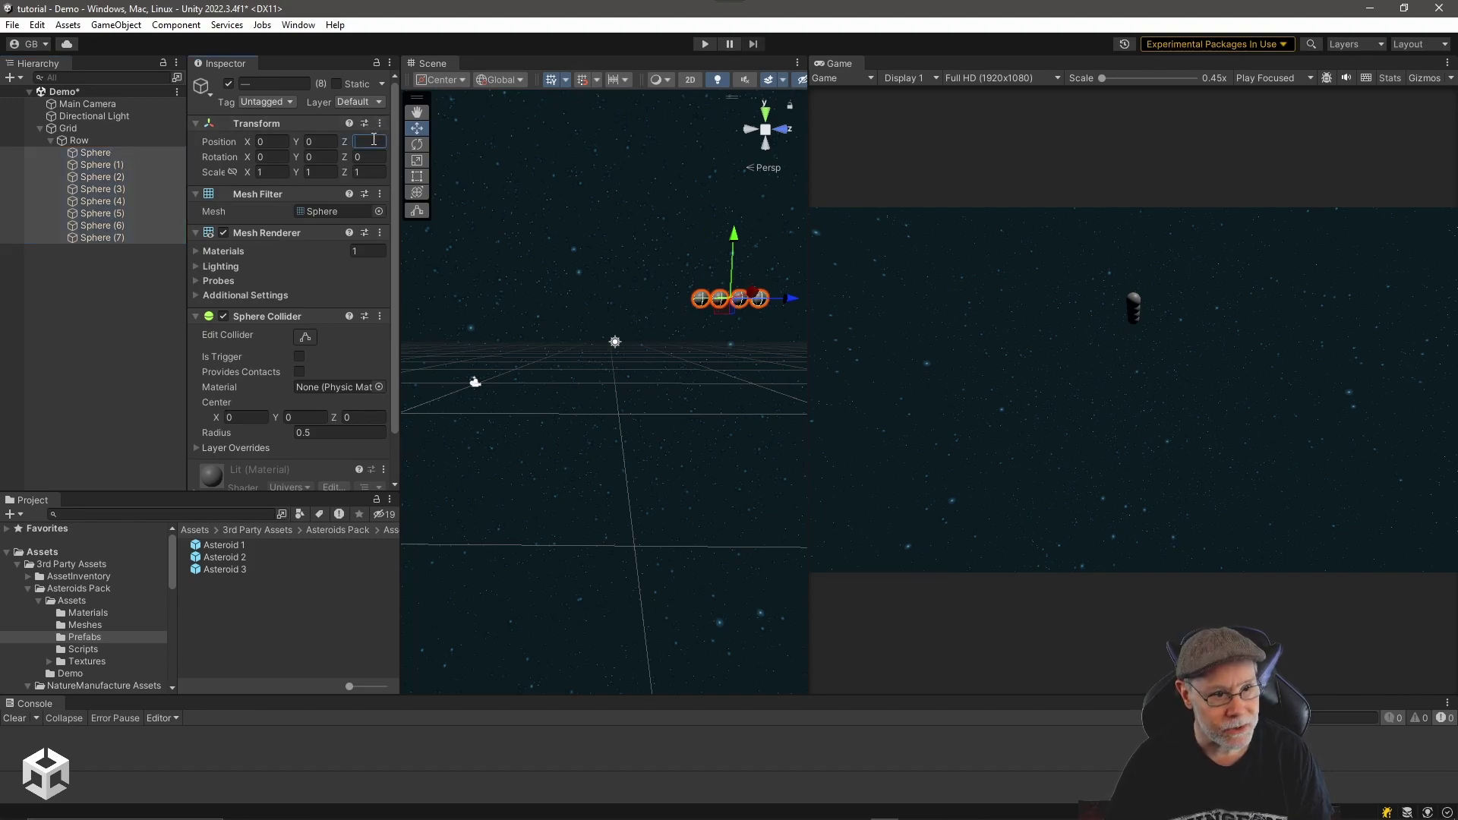
{"action": "type", "text": "0"}
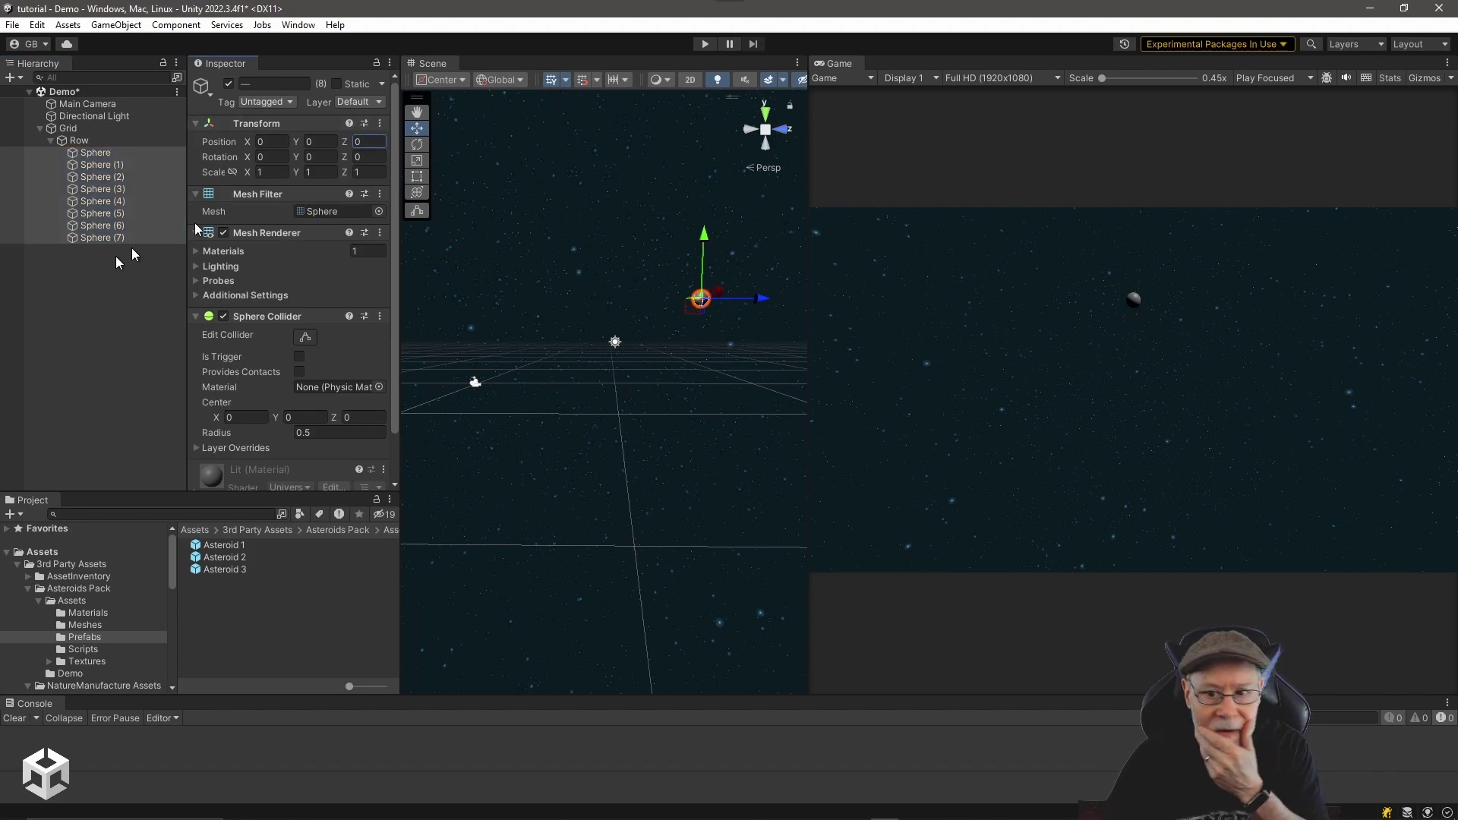
{"action": "left_click", "coordinate": [71, 296]}
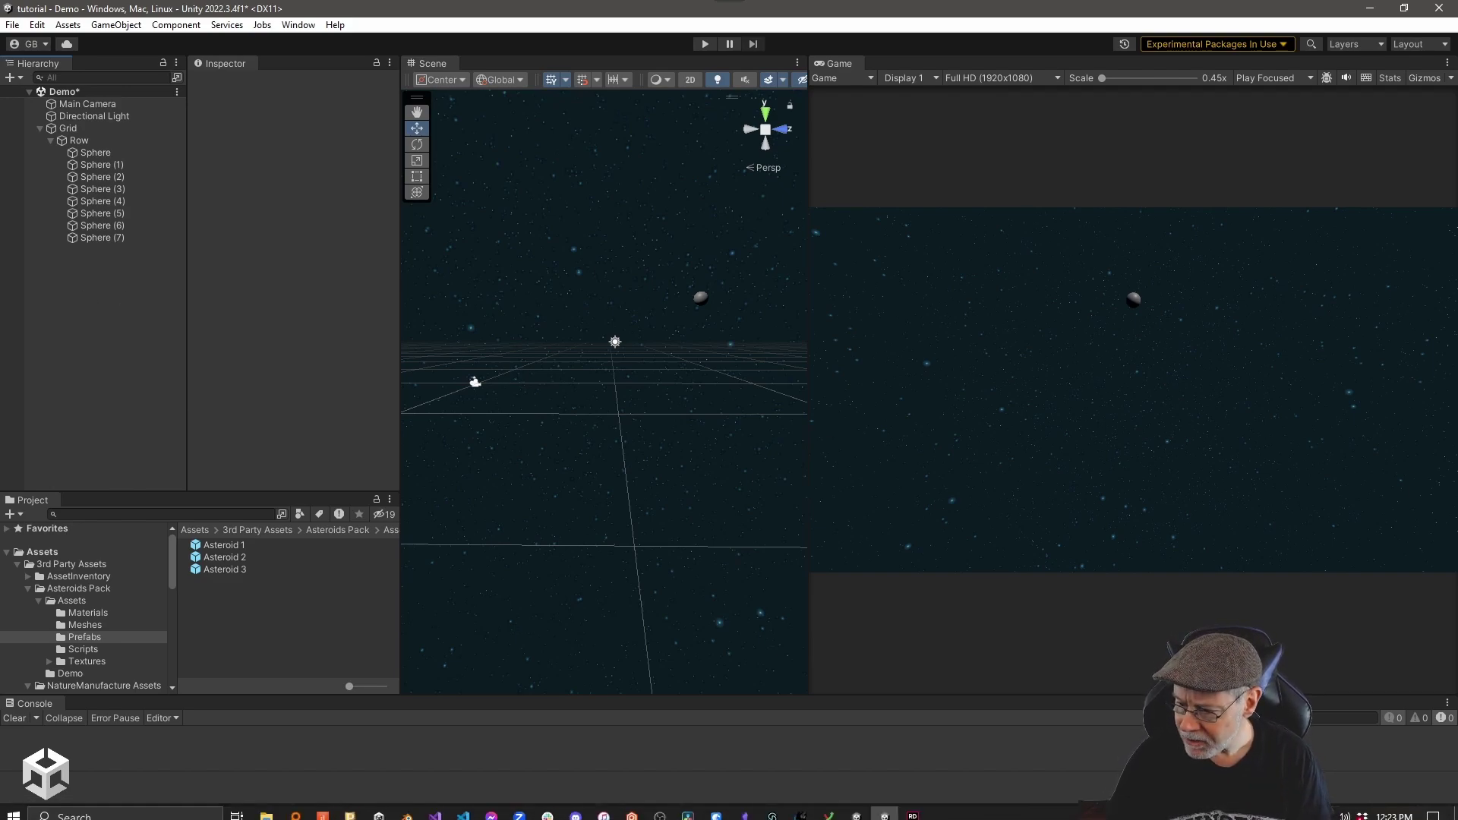
- Scroll the manual to the ten-capsule circle example and highlight its cos(L(0,2*pi))*5 expression
{"action": "key", "text": "alt+Tab"}
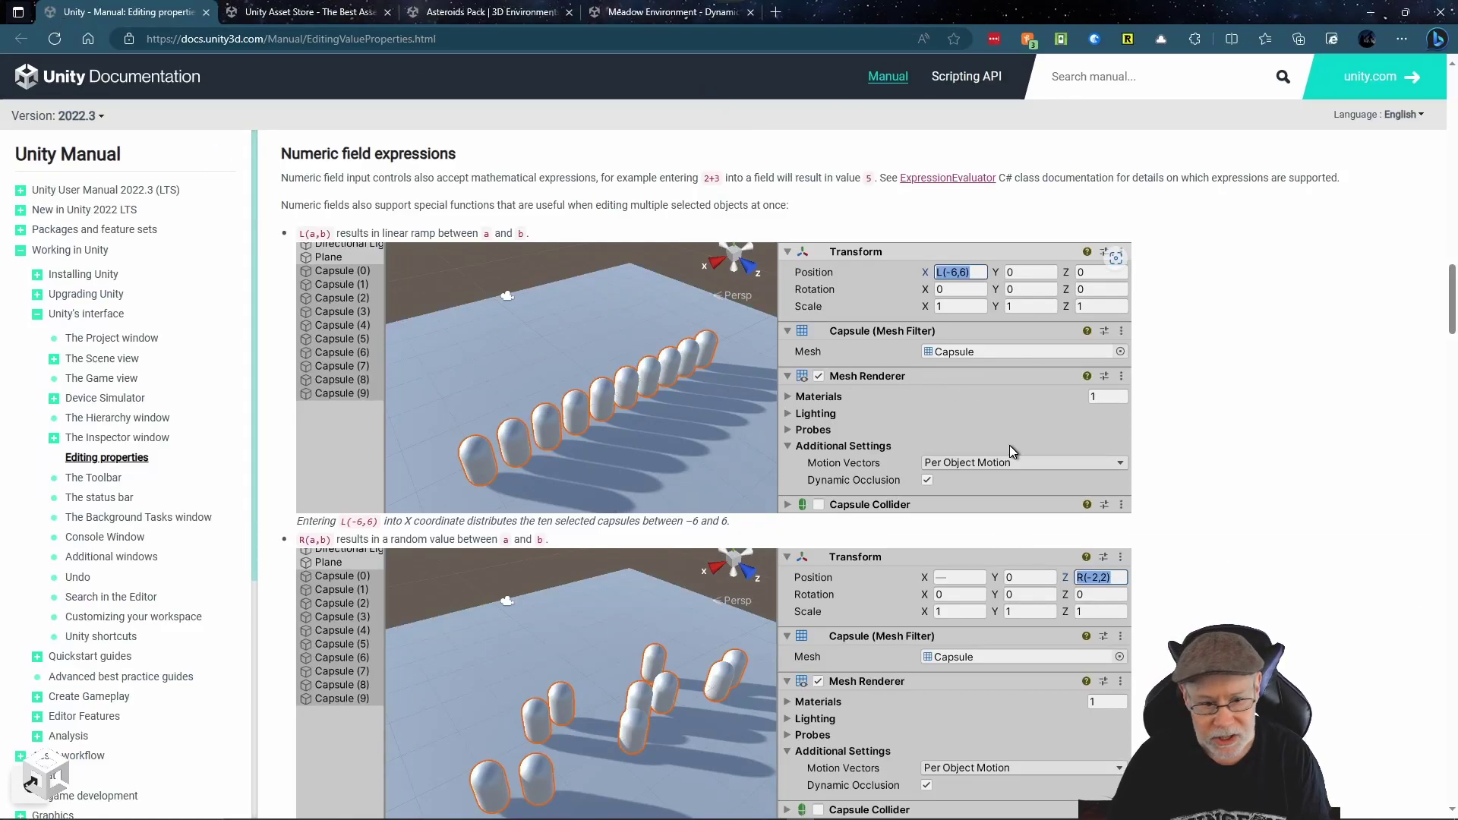
{"action": "scroll", "coordinate": [1008, 442], "scroll_direction": "down", "scroll_amount": 7}
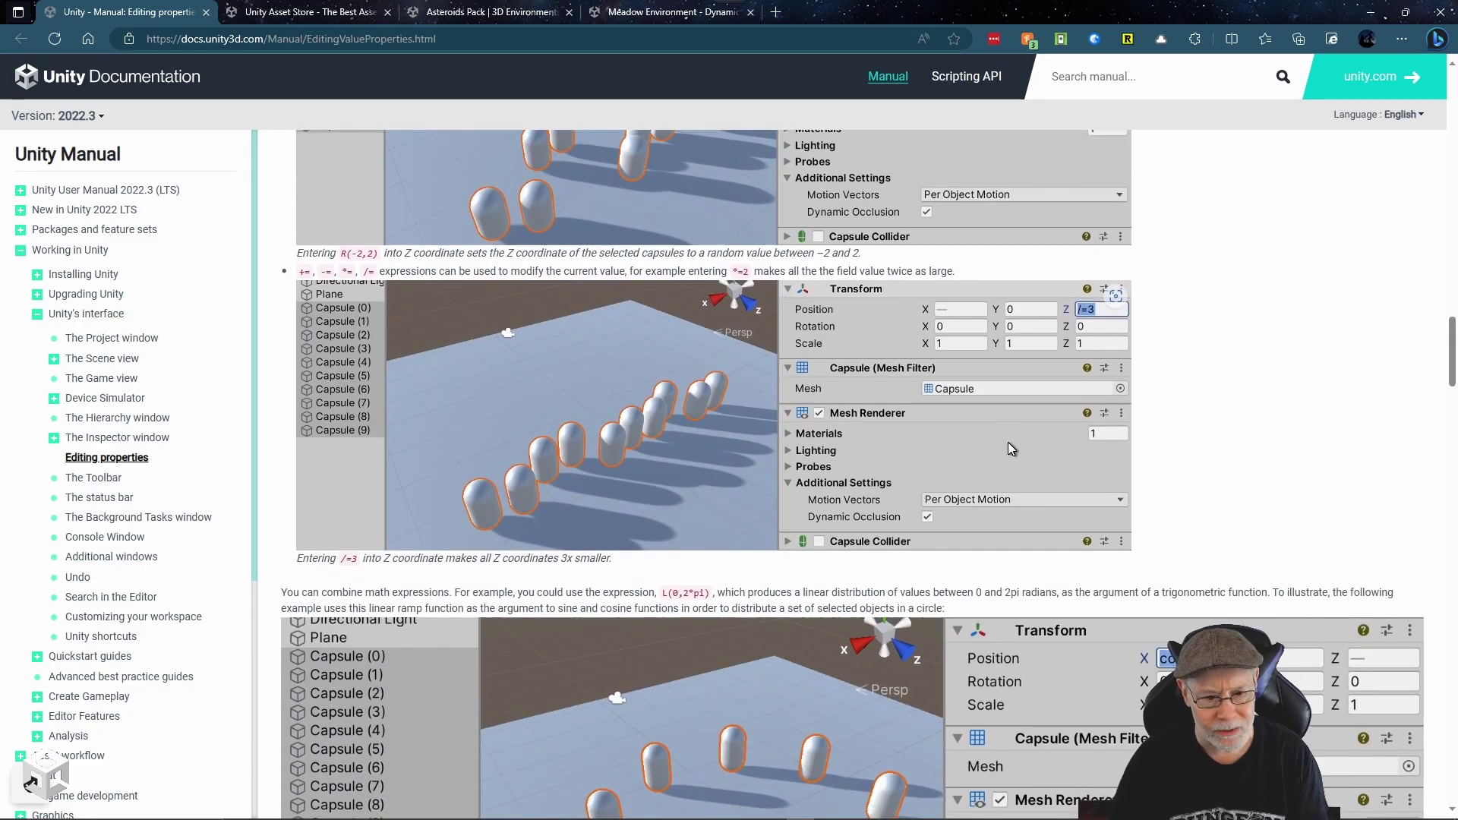
{"action": "scroll", "coordinate": [1009, 442], "scroll_direction": "down", "scroll_amount": 4}
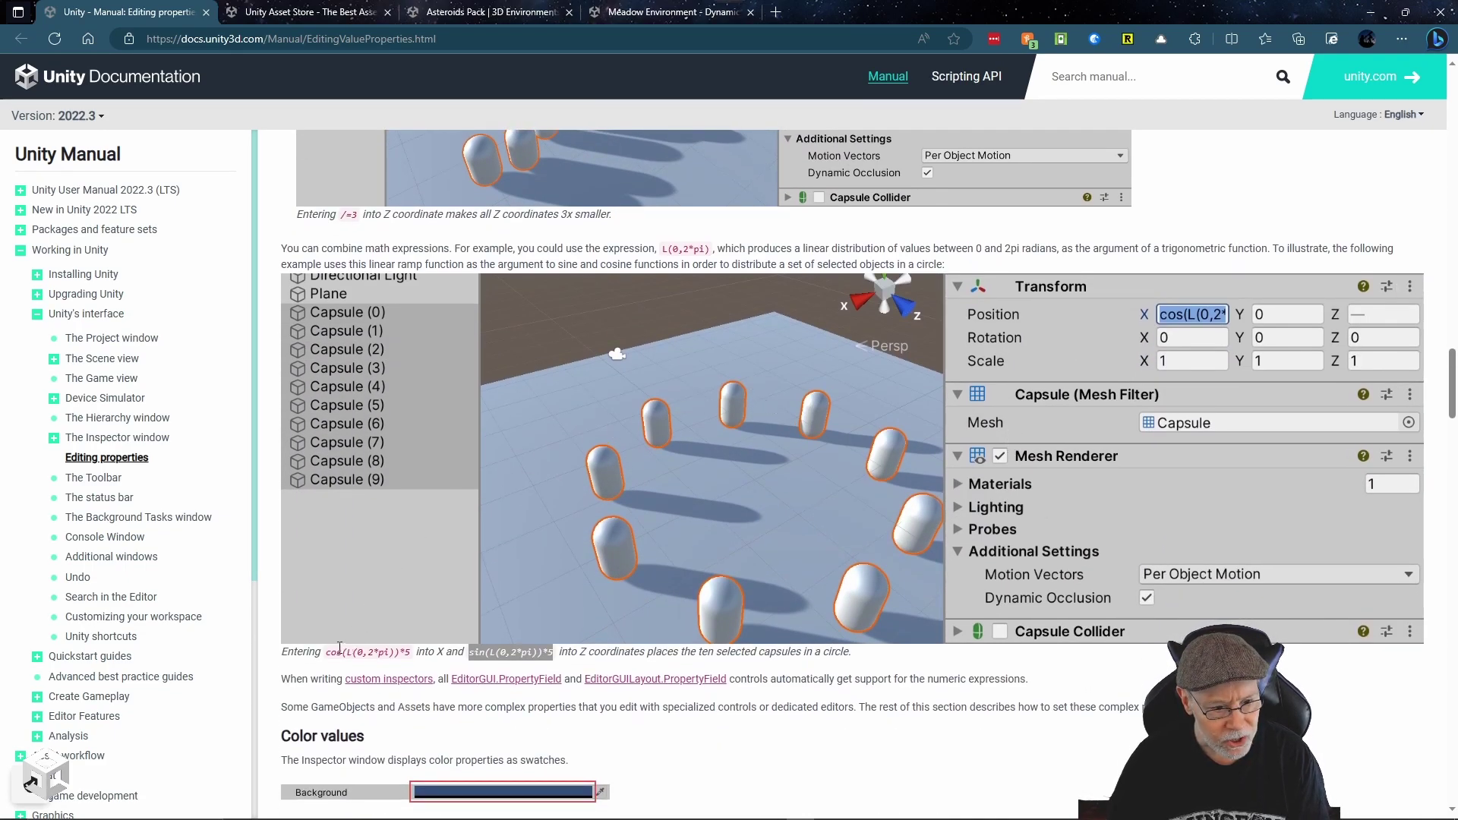
{"action": "left_click", "coordinate": [322, 651]}
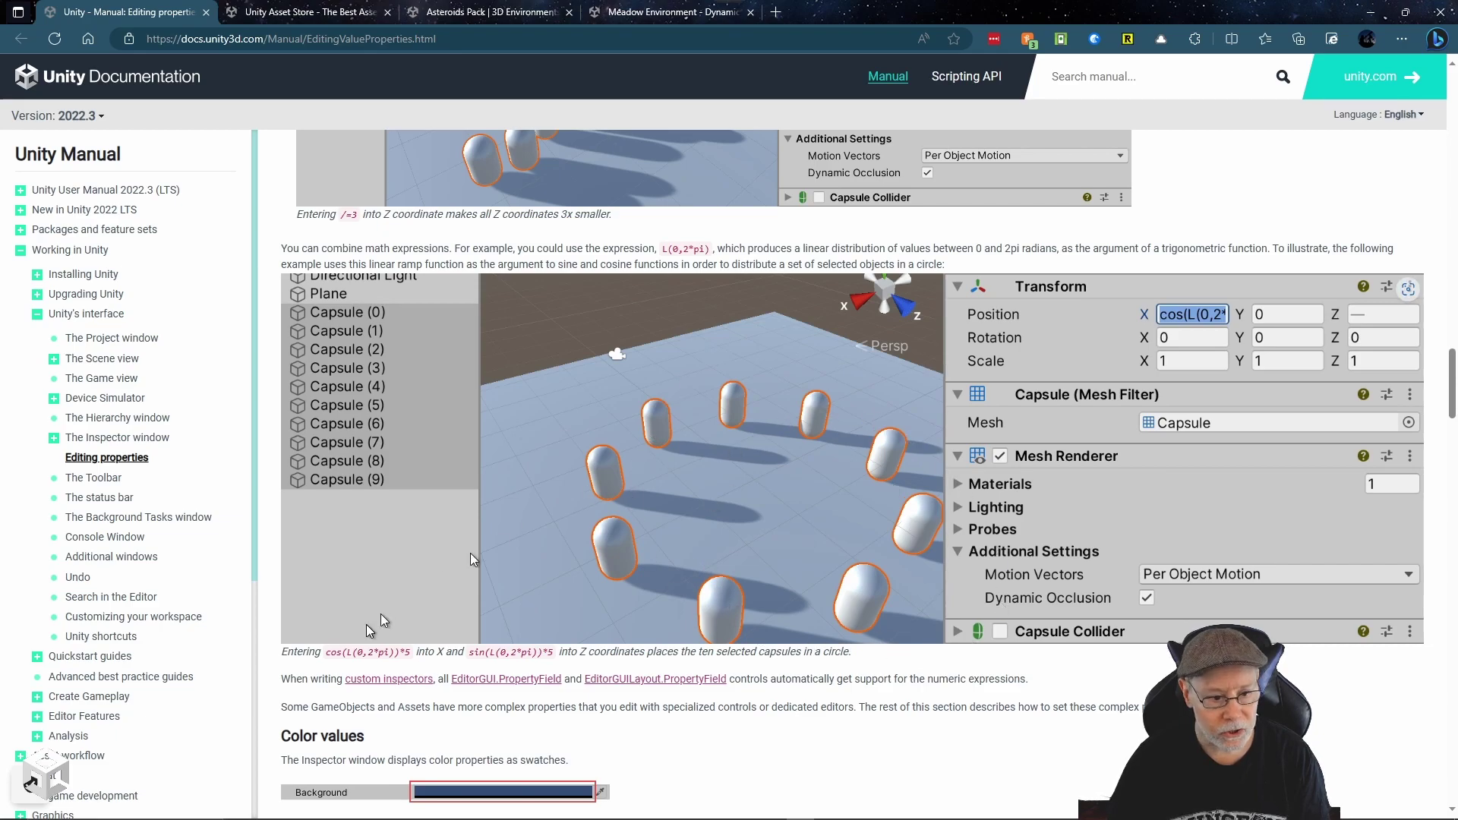
{"action": "left_click_drag", "start_coordinate": [327, 655], "coordinate": [411, 655]}
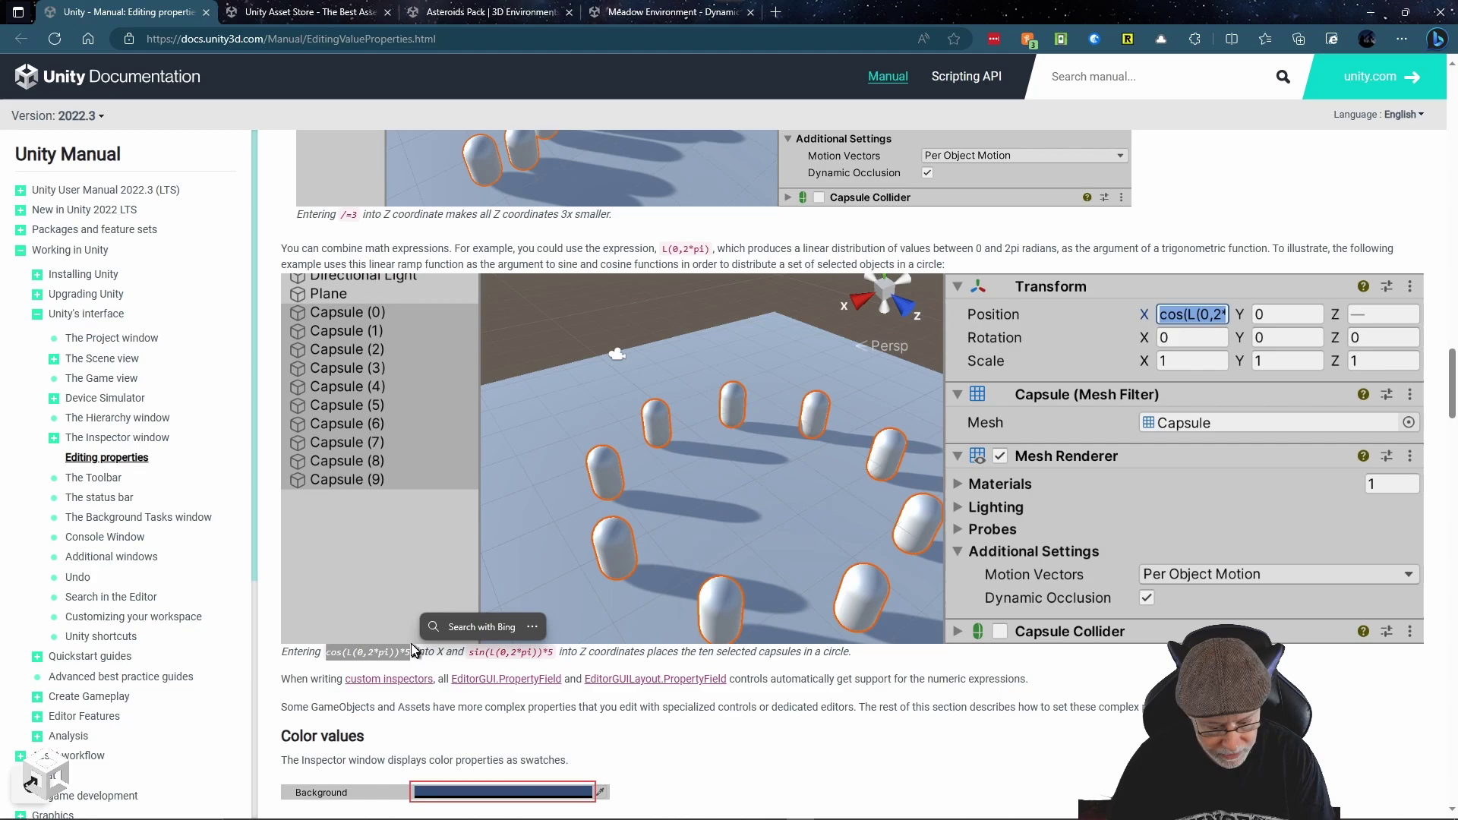
{"action": "left_click", "coordinate": [340, 665]}
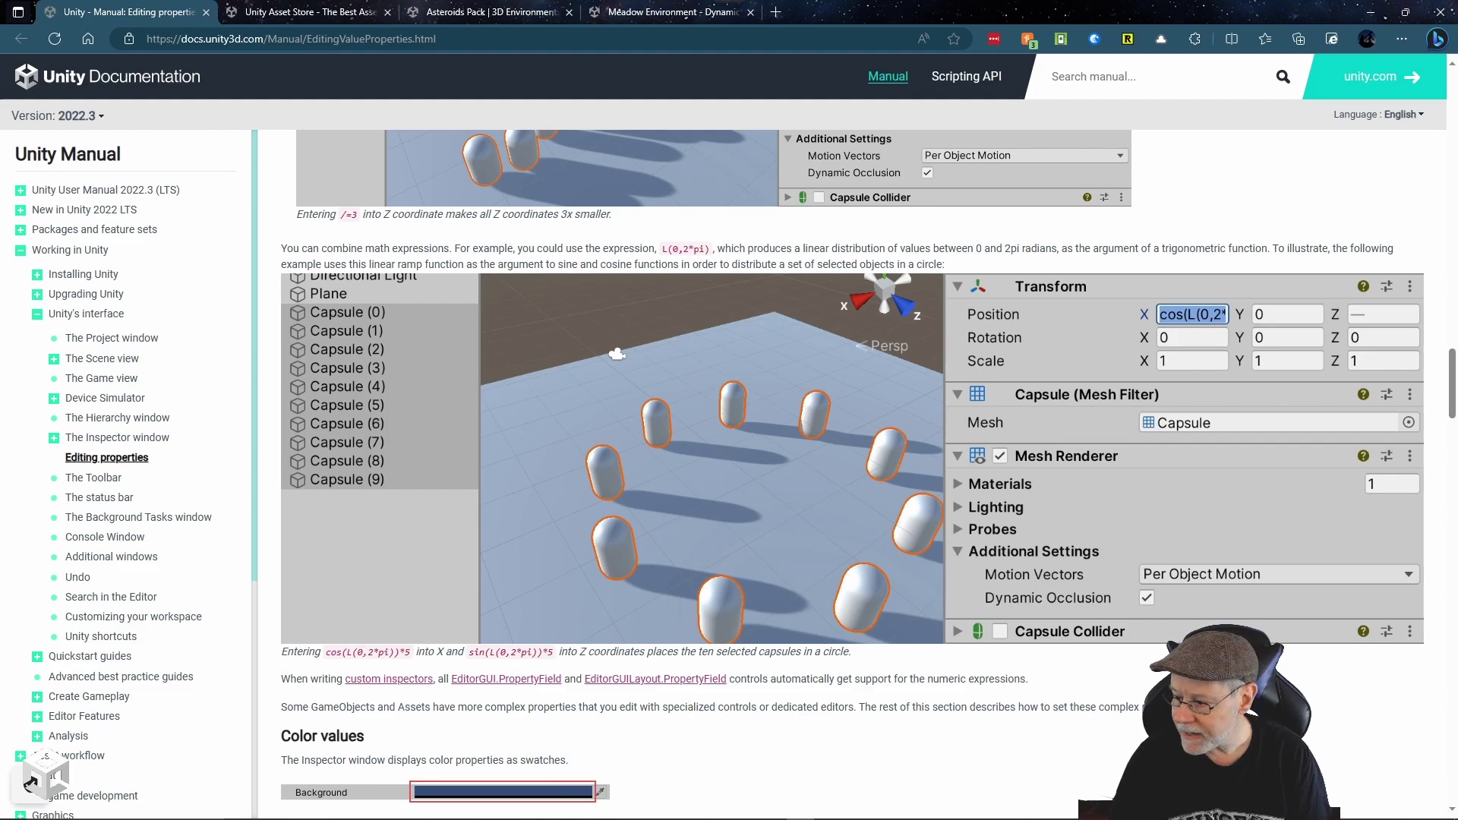
- Copy sin(L(0,2*pi))*5 from the manual into Position Z of the eight Row spheres
{"action": "key", "text": "alt+Tab"}
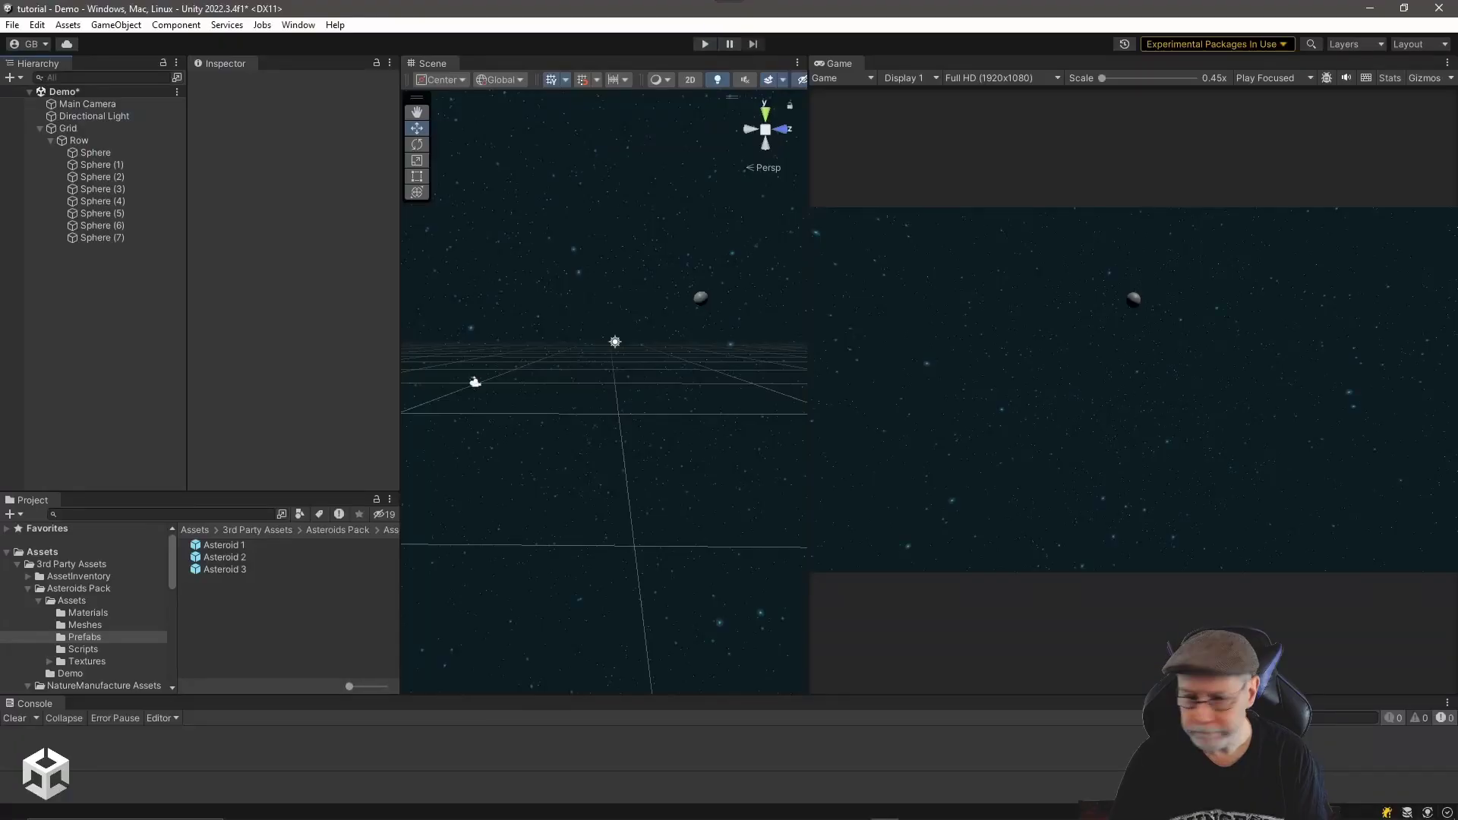
{"action": "left_click", "coordinate": [105, 152]}
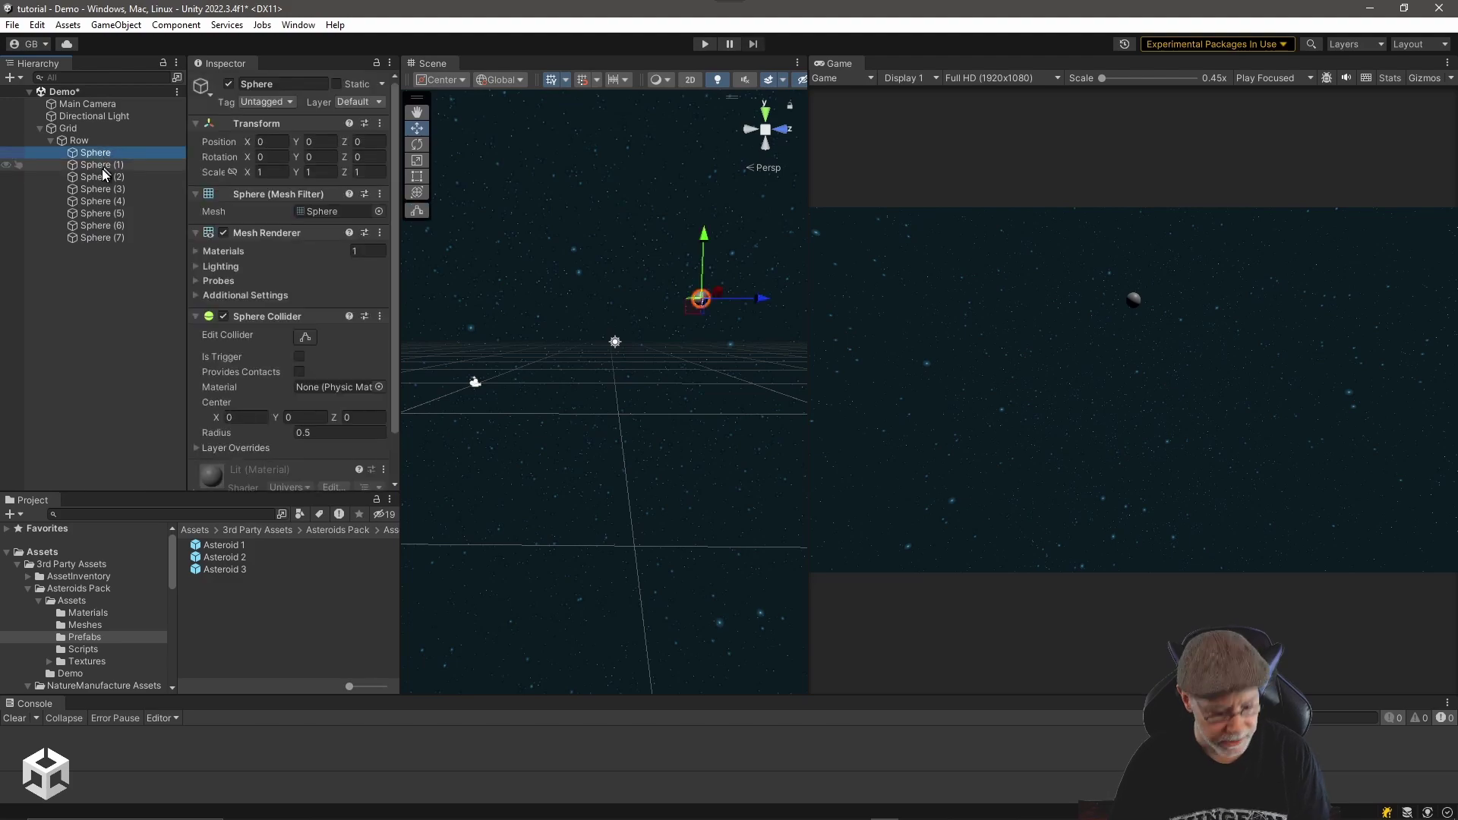
{"action": "left_click", "coordinate": [117, 238], "text": "shift"}
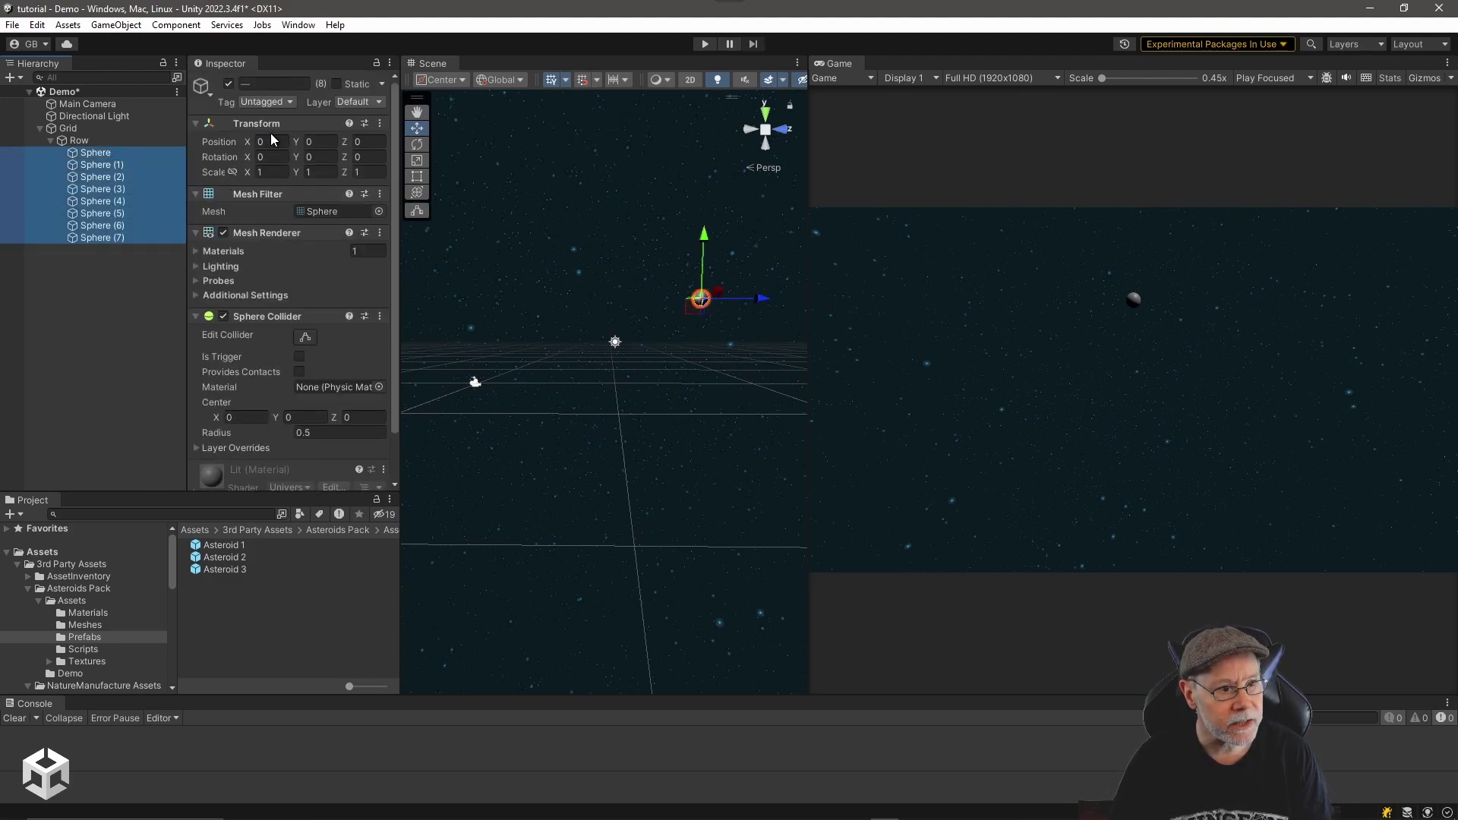
{"action": "left_click", "coordinate": [271, 140]}
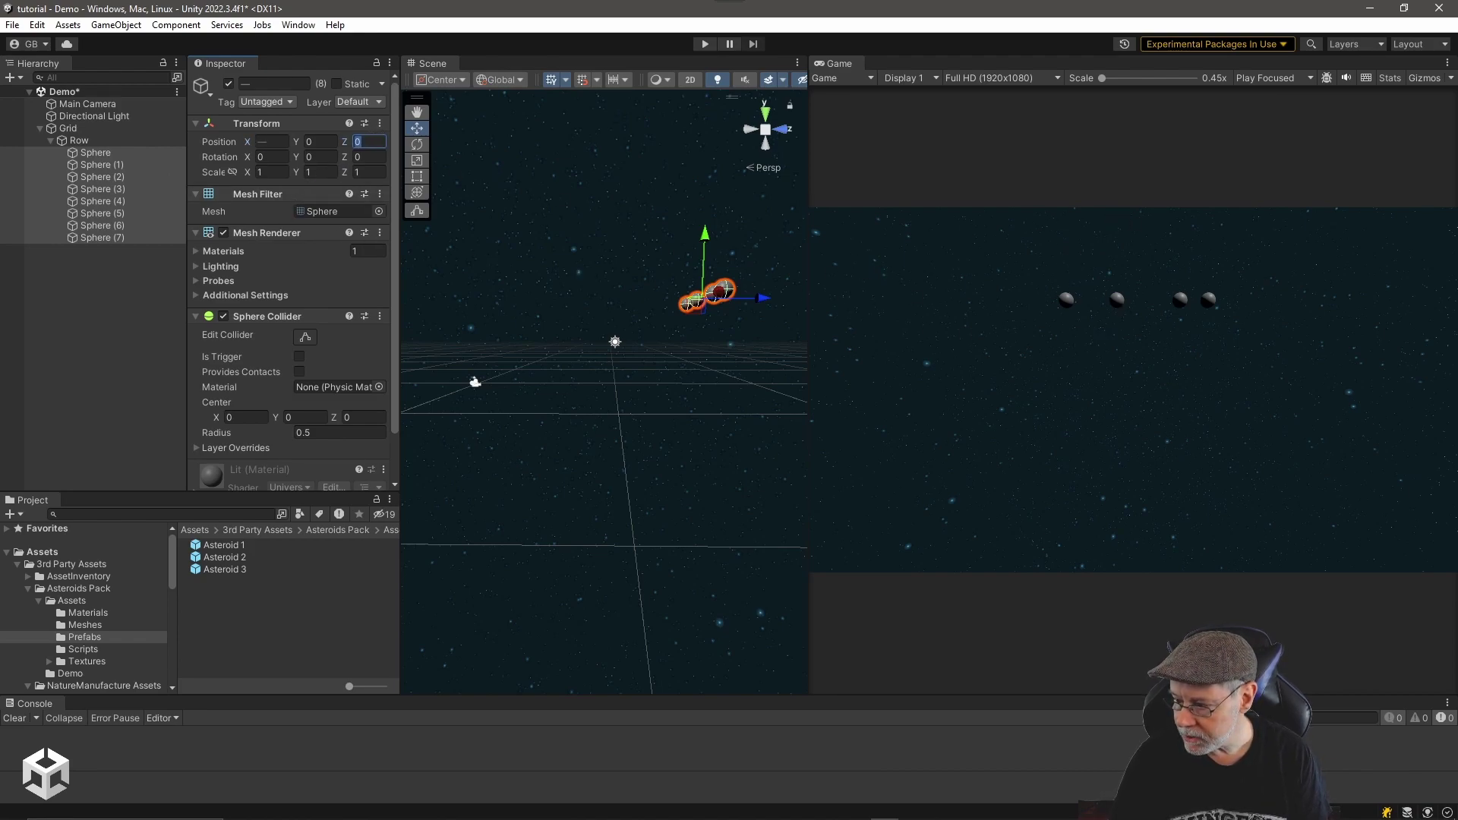
{"action": "key", "text": "alt+Tab"}
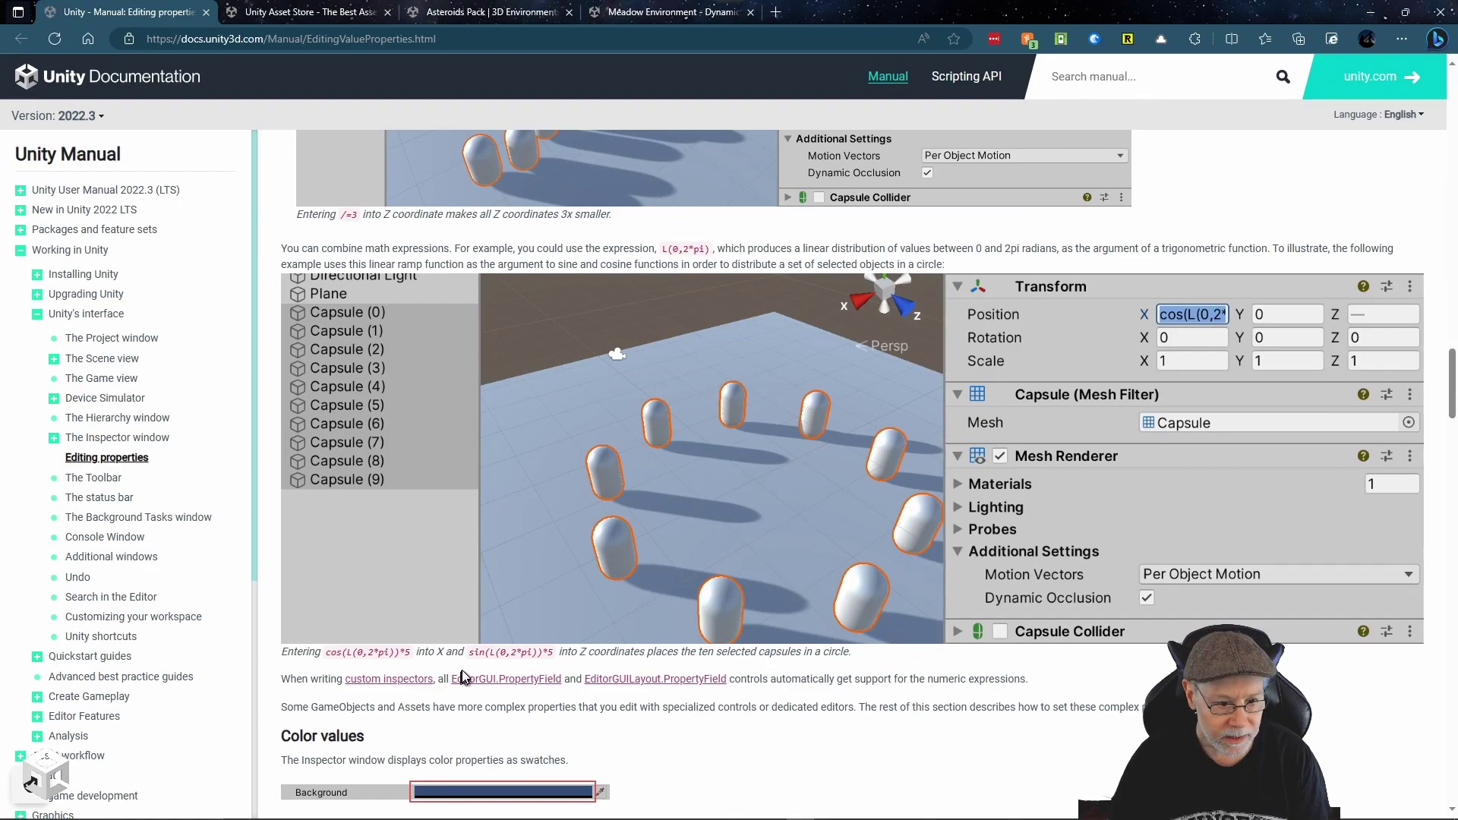
{"action": "left_click_drag", "start_coordinate": [481, 653], "coordinate": [550, 653]}
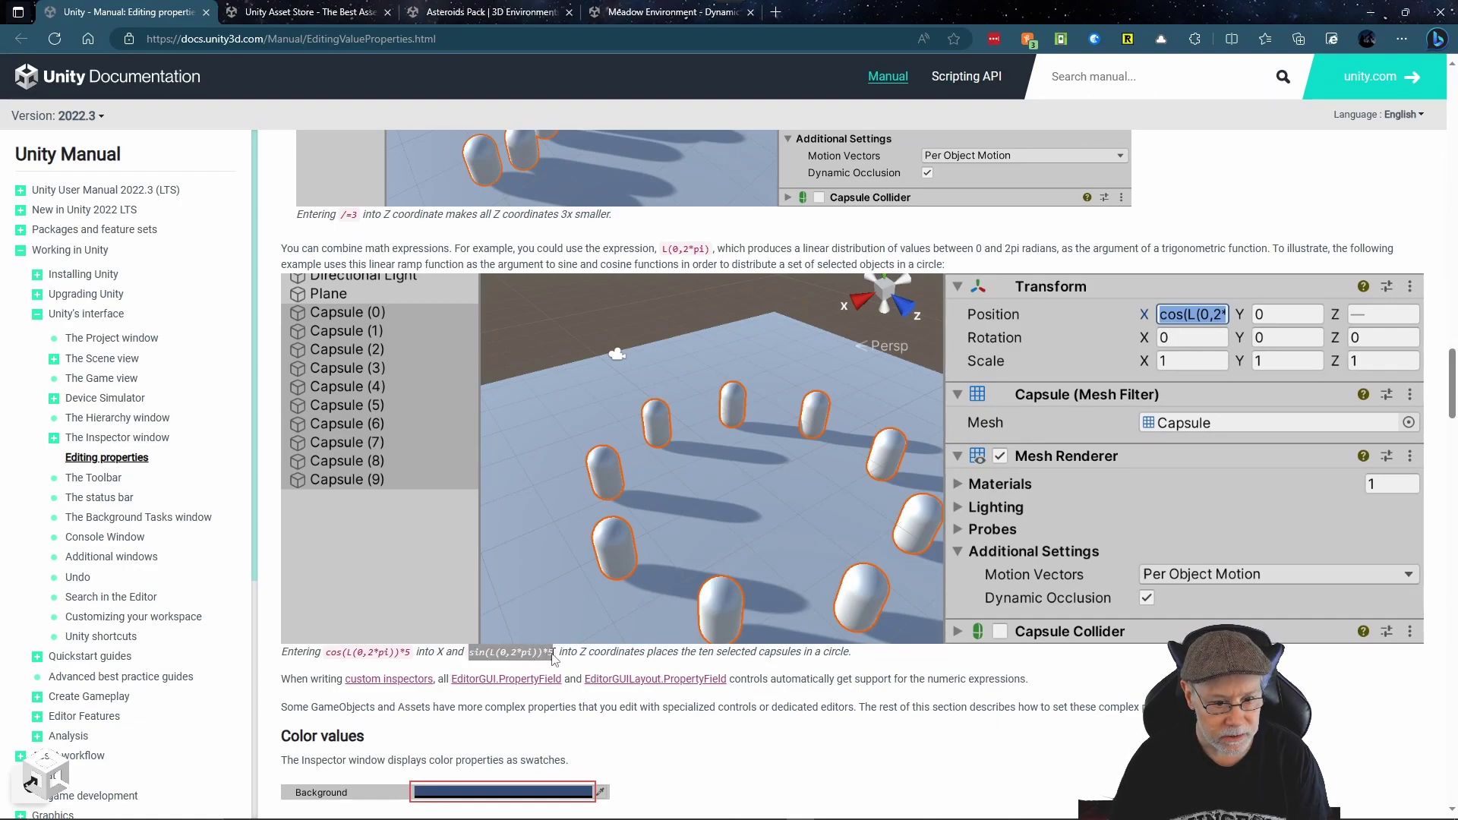
{"action": "key", "text": "ctrl+c"}
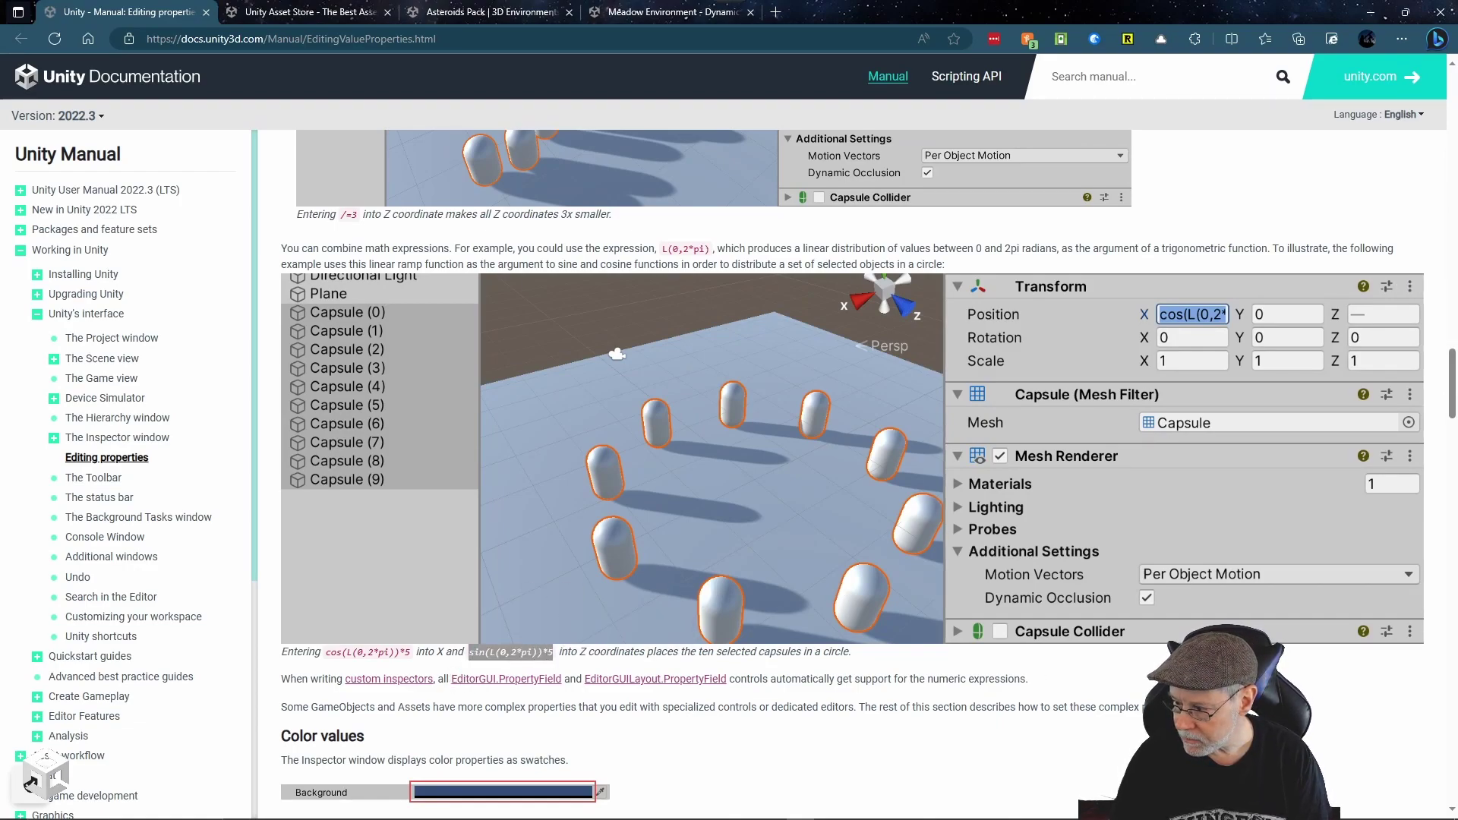
{"action": "key", "text": "alt+Tab"}
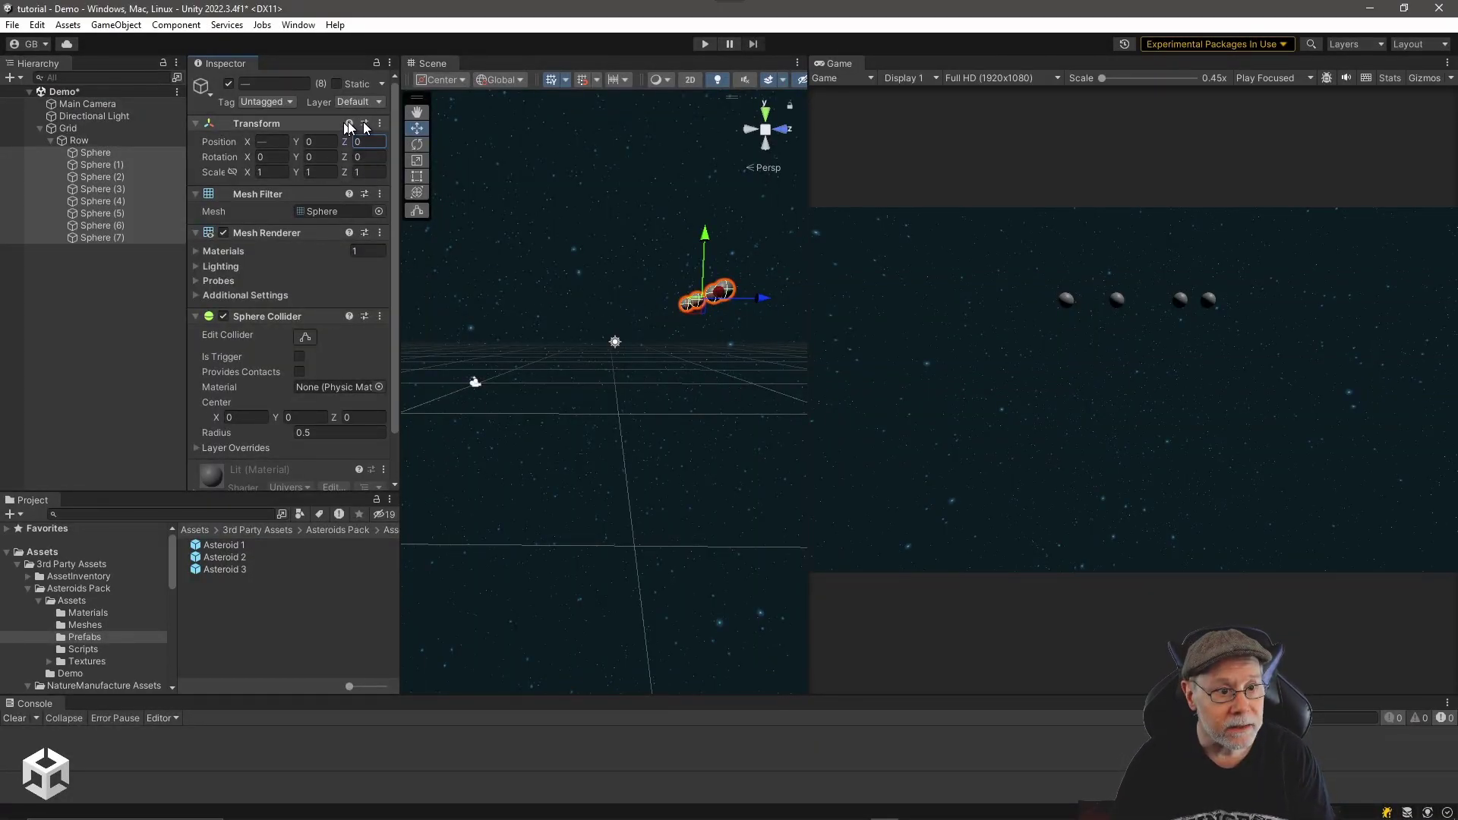
{"action": "key", "text": "ctrl+v"}
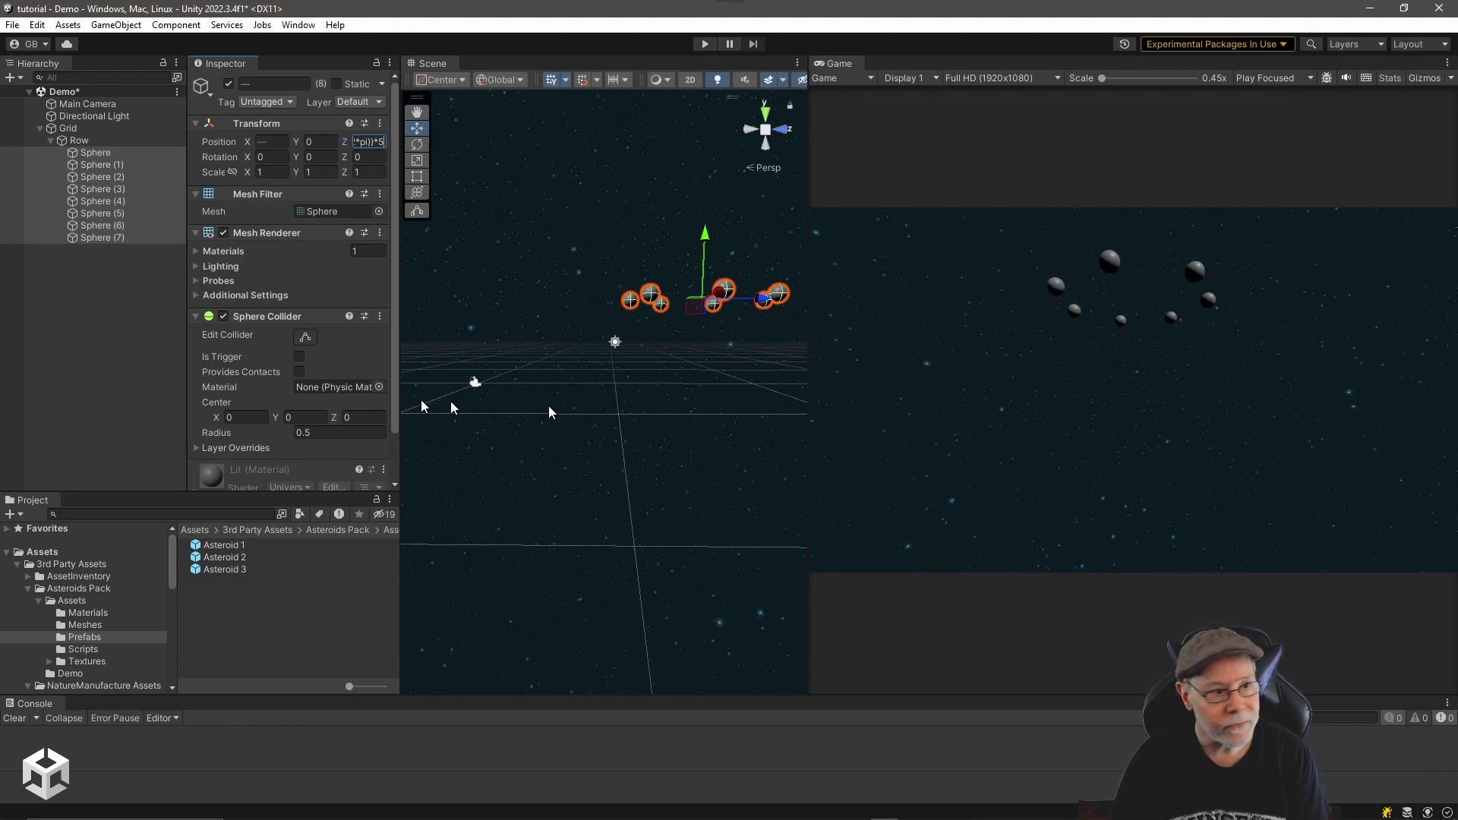
{"action": "left_click", "coordinate": [117, 345]}
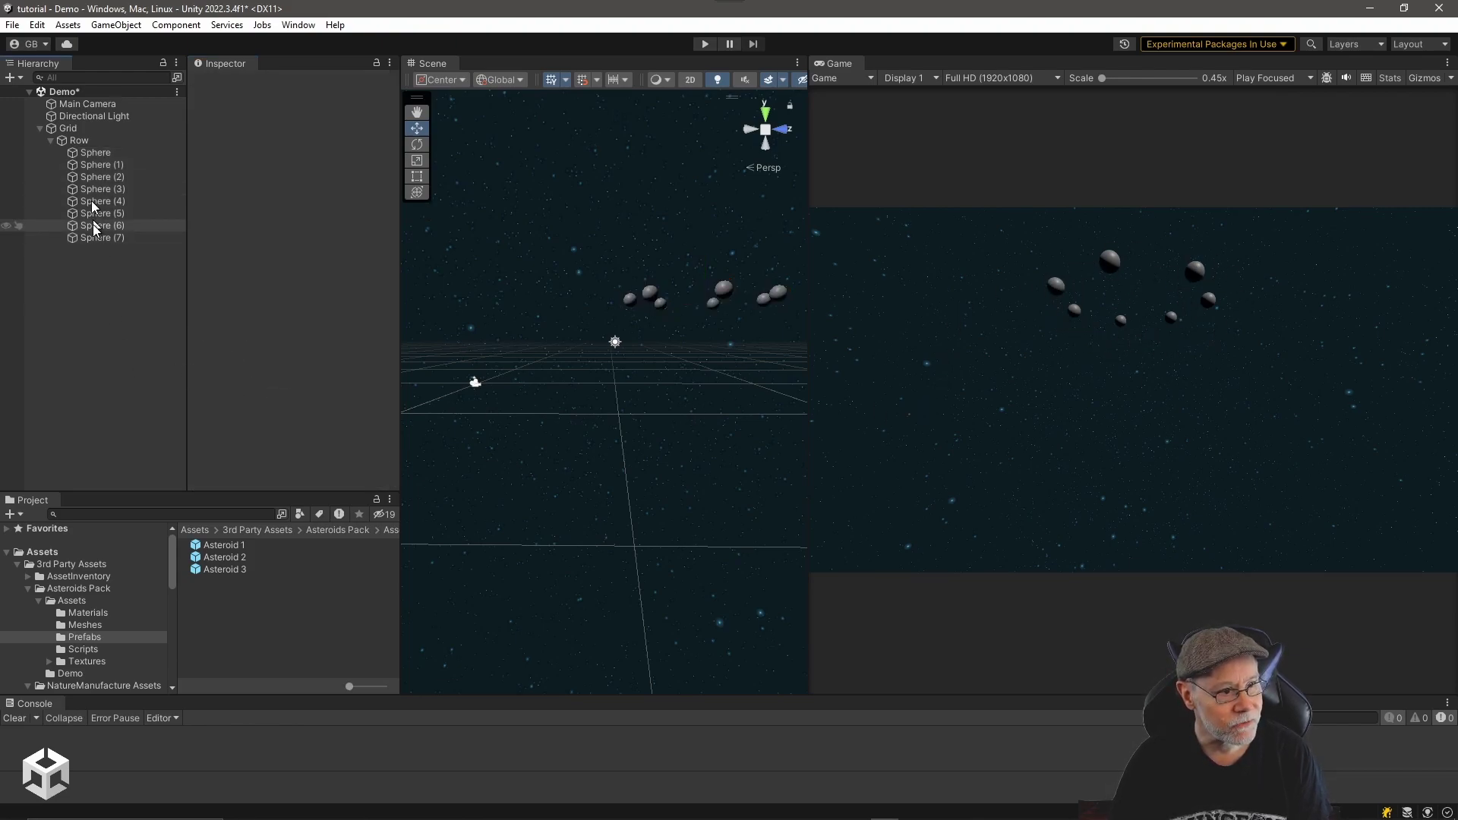
- Attach the Rotate script (Speed 20) to Row, save, and test the spin in Play mode
{"action": "left_click", "coordinate": [79, 141]}
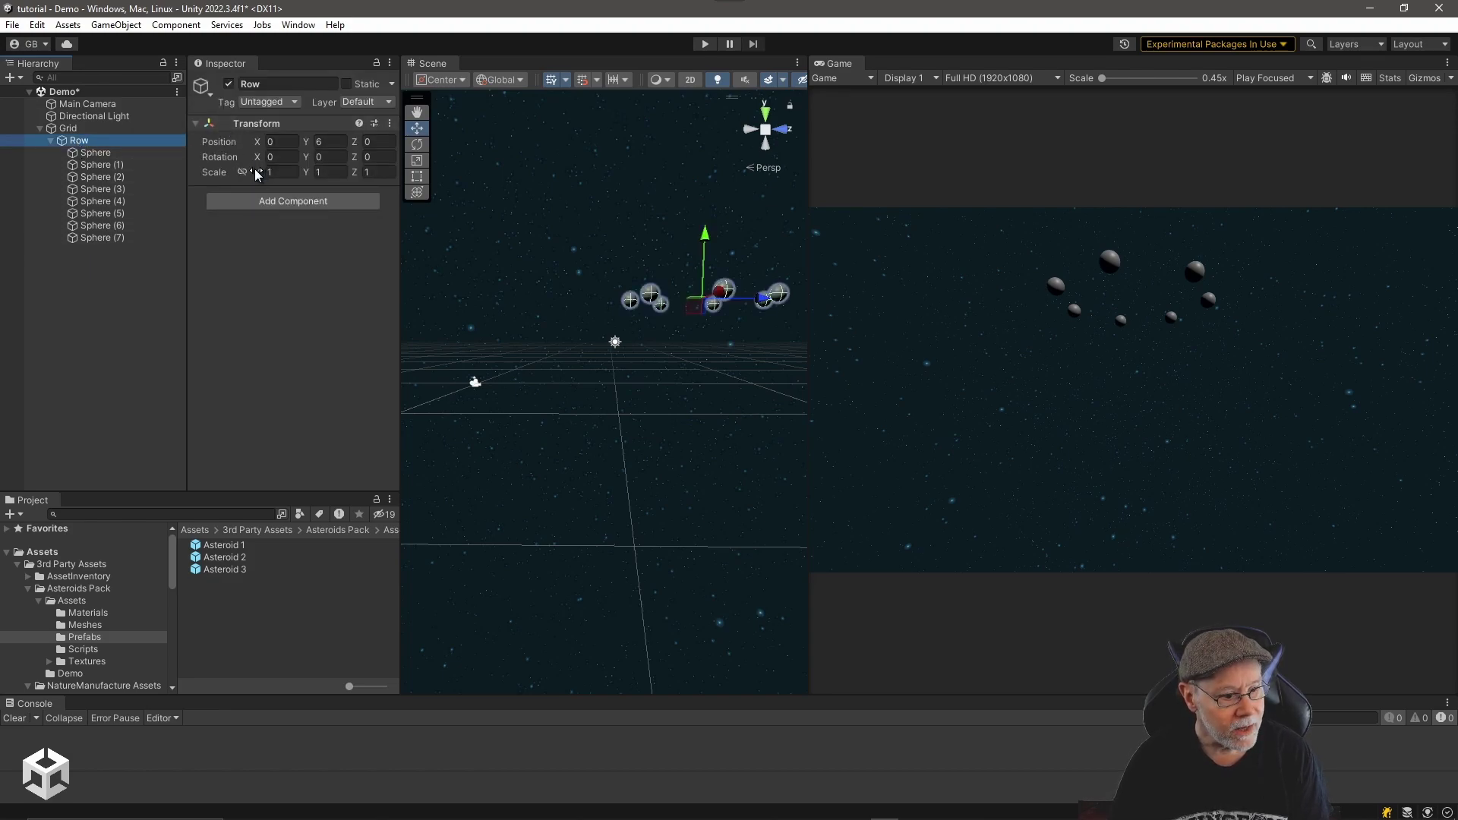
{"action": "left_click", "coordinate": [41, 552]}
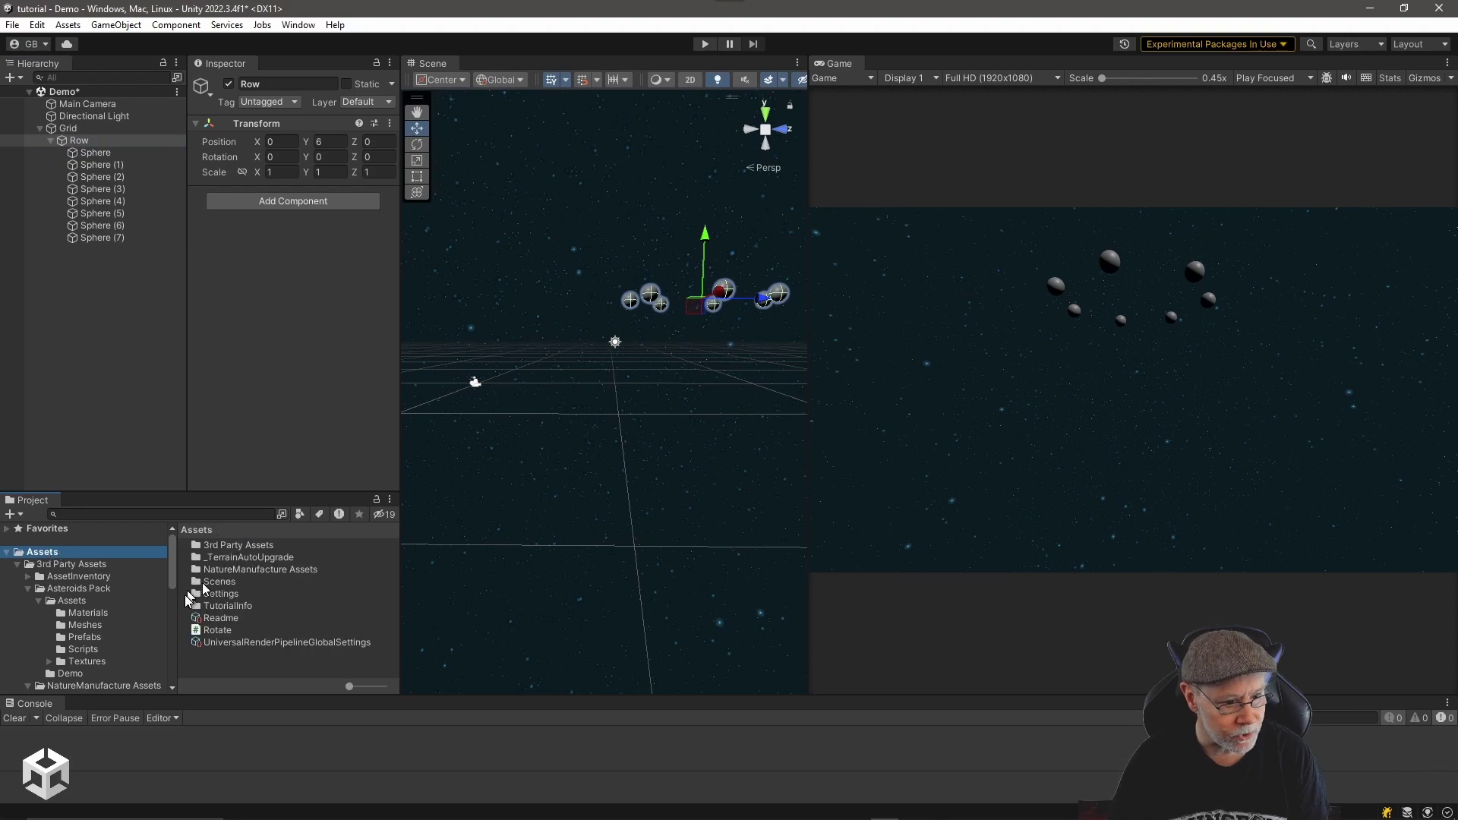
{"action": "left_click_drag", "start_coordinate": [217, 631], "coordinate": [280, 391]}
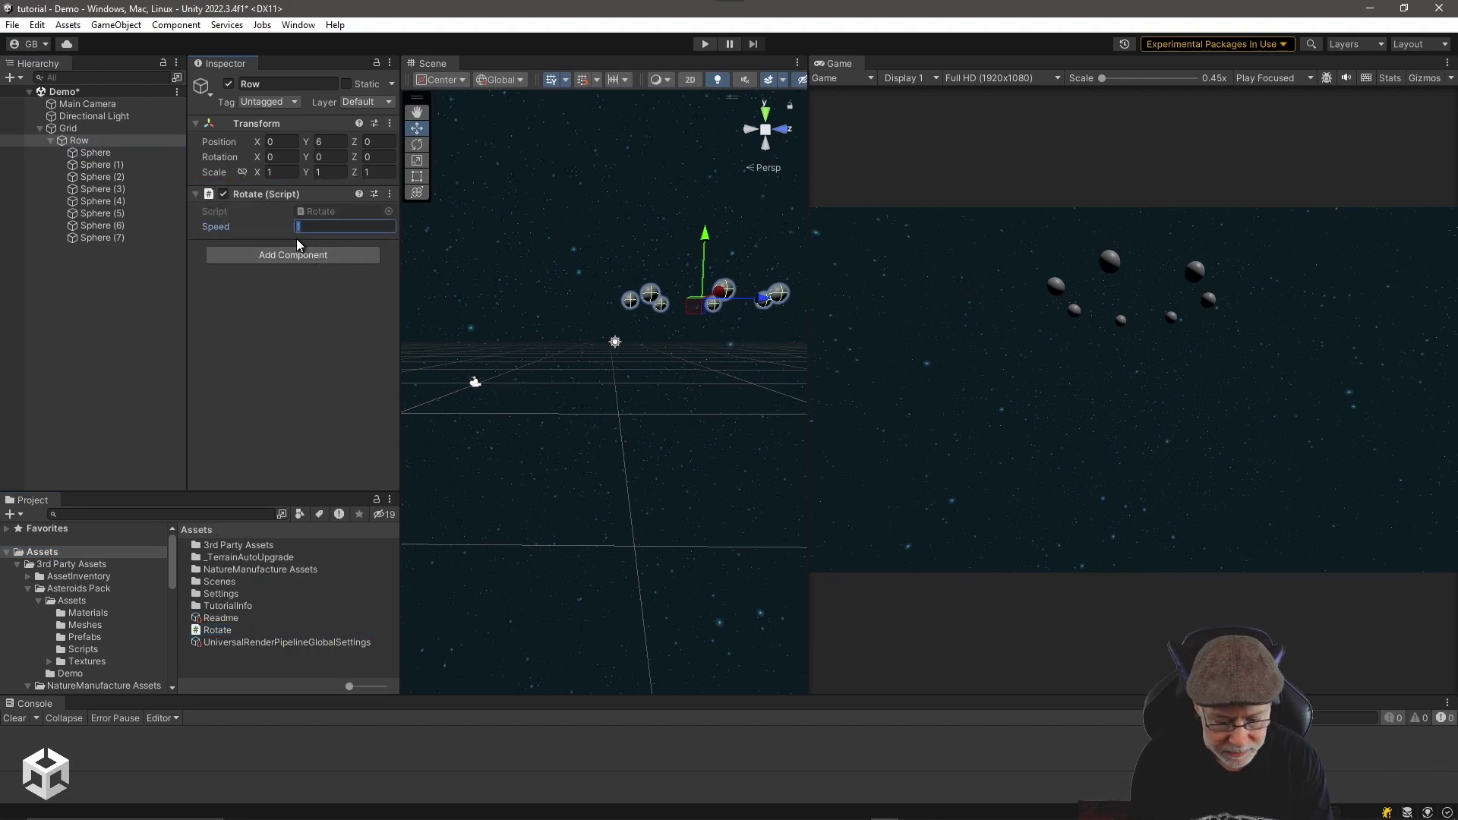
{"action": "key", "text": "ctrl+s"}
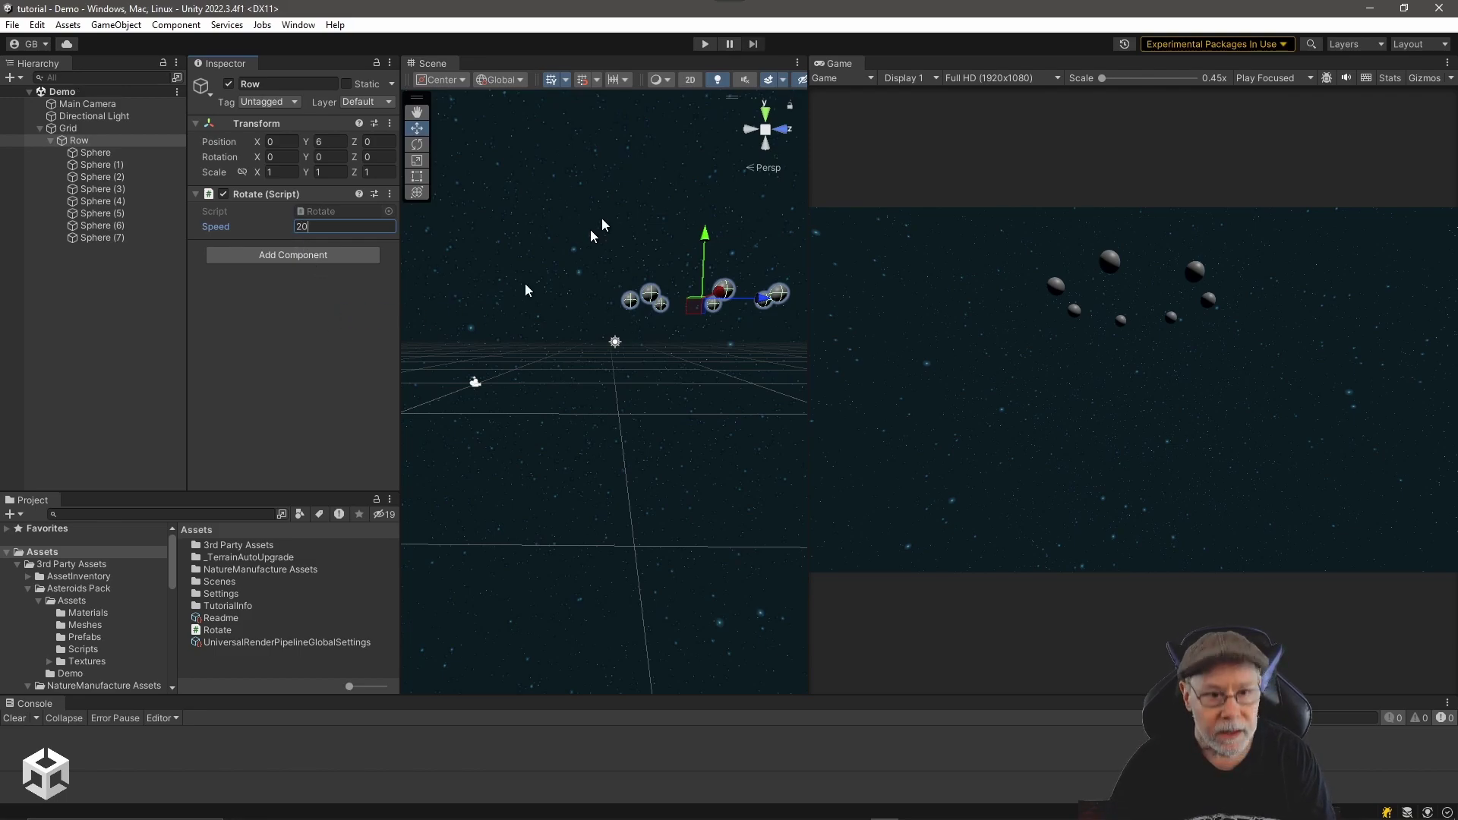
{"action": "left_click", "coordinate": [704, 44]}
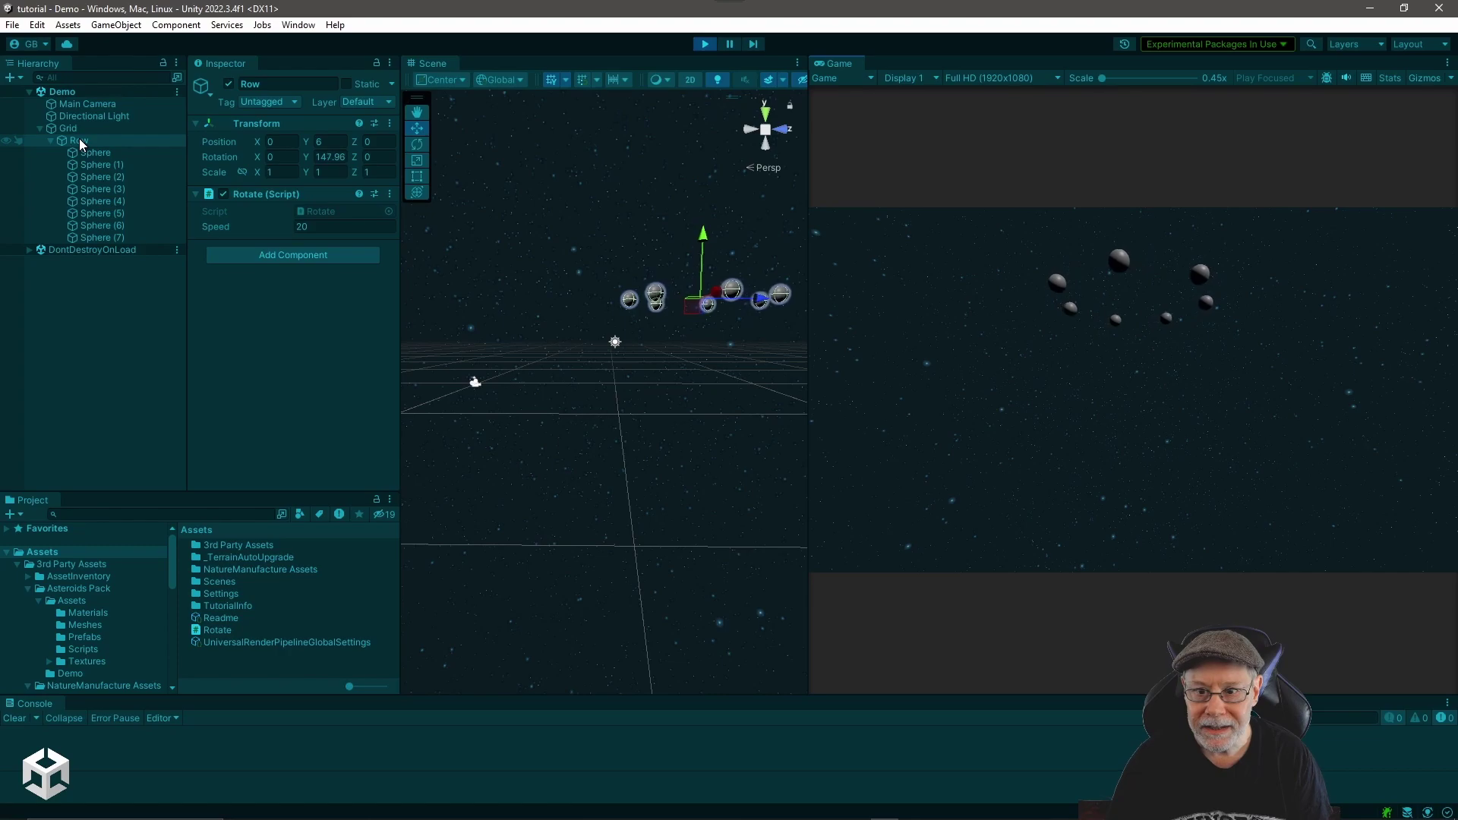
{"action": "left_click", "coordinate": [705, 43]}
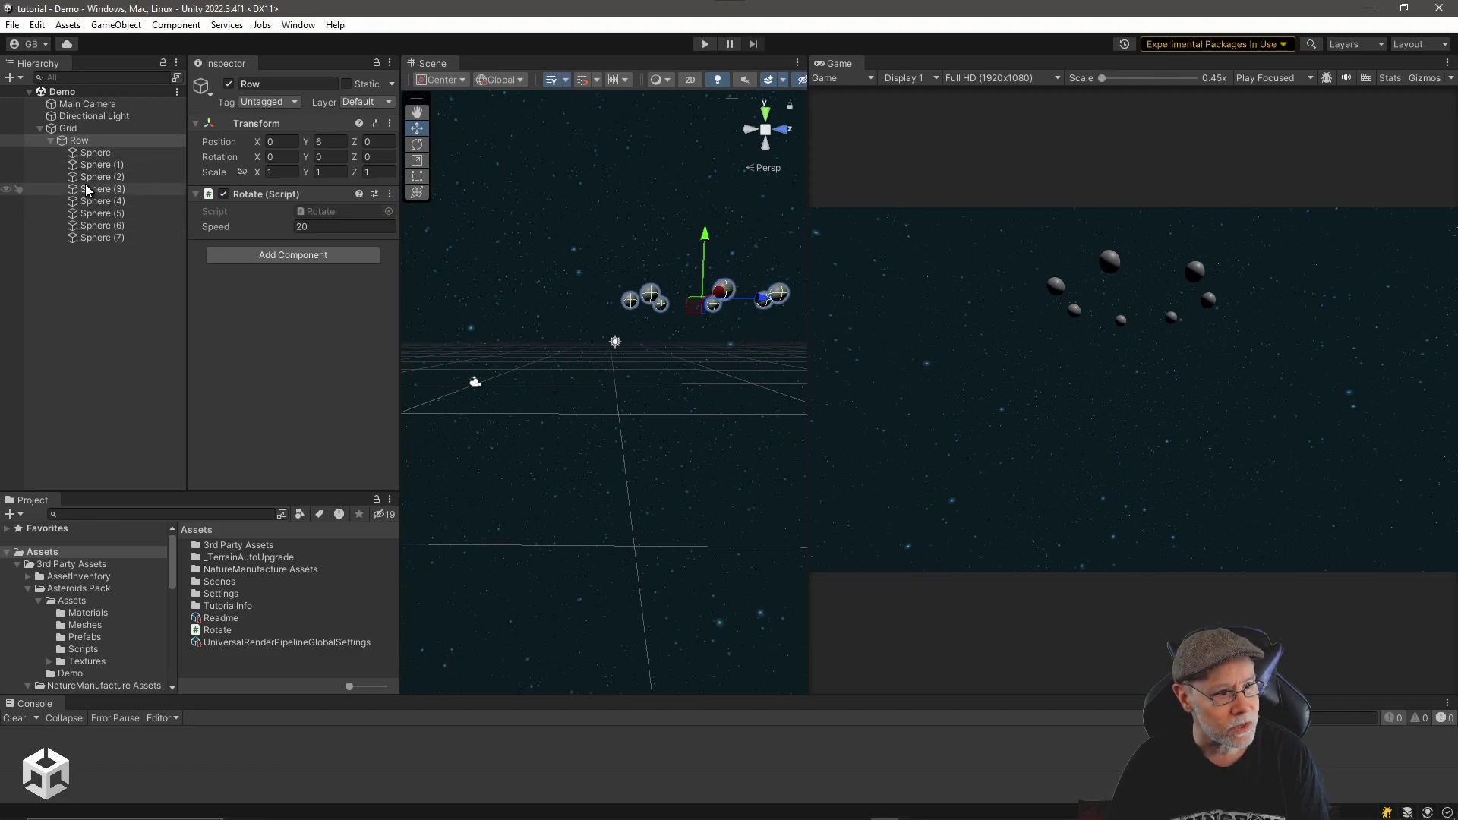
- Collapse Asteroids Pack and open Unity URP Demo Scene from NatureManufacture's Demo Scenes folder
{"action": "left_click", "coordinate": [28, 589]}
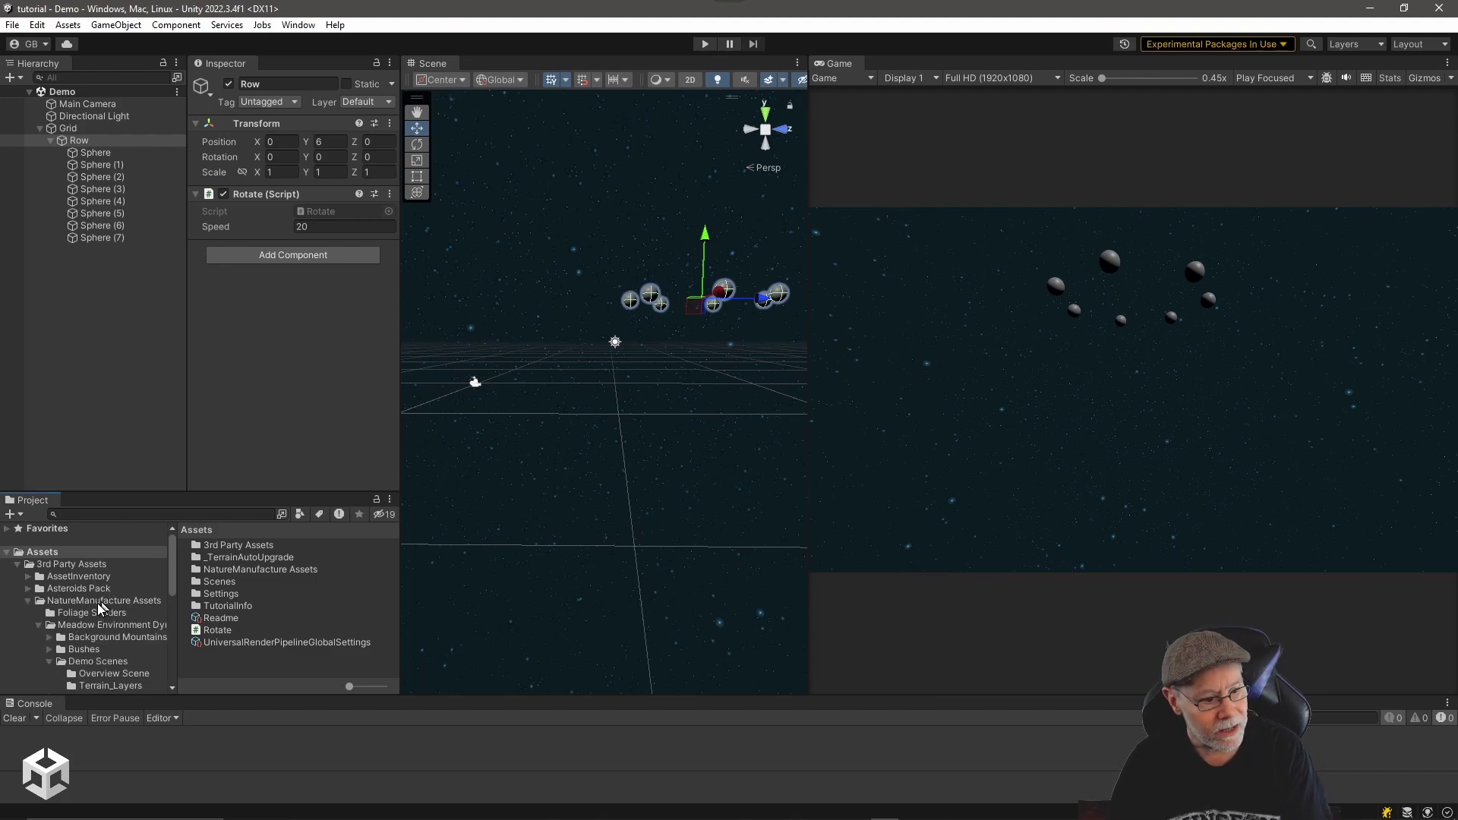
{"action": "scroll", "coordinate": [93, 603], "scroll_direction": "down", "scroll_amount": 3}
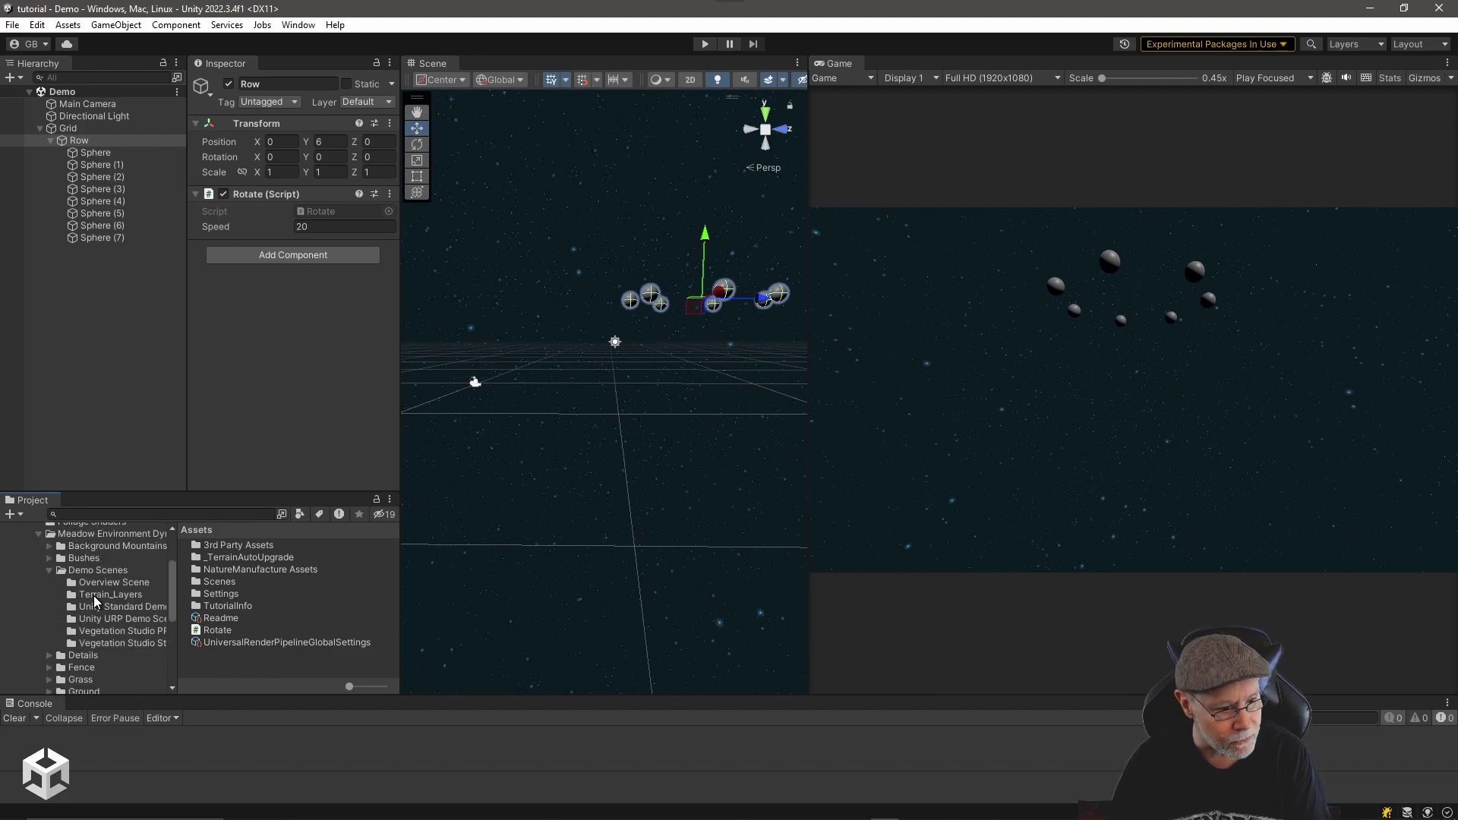
{"action": "left_click", "coordinate": [114, 574]}
{"action": "scroll", "coordinate": [317, 648], "scroll_direction": "down", "scroll_amount": 3}
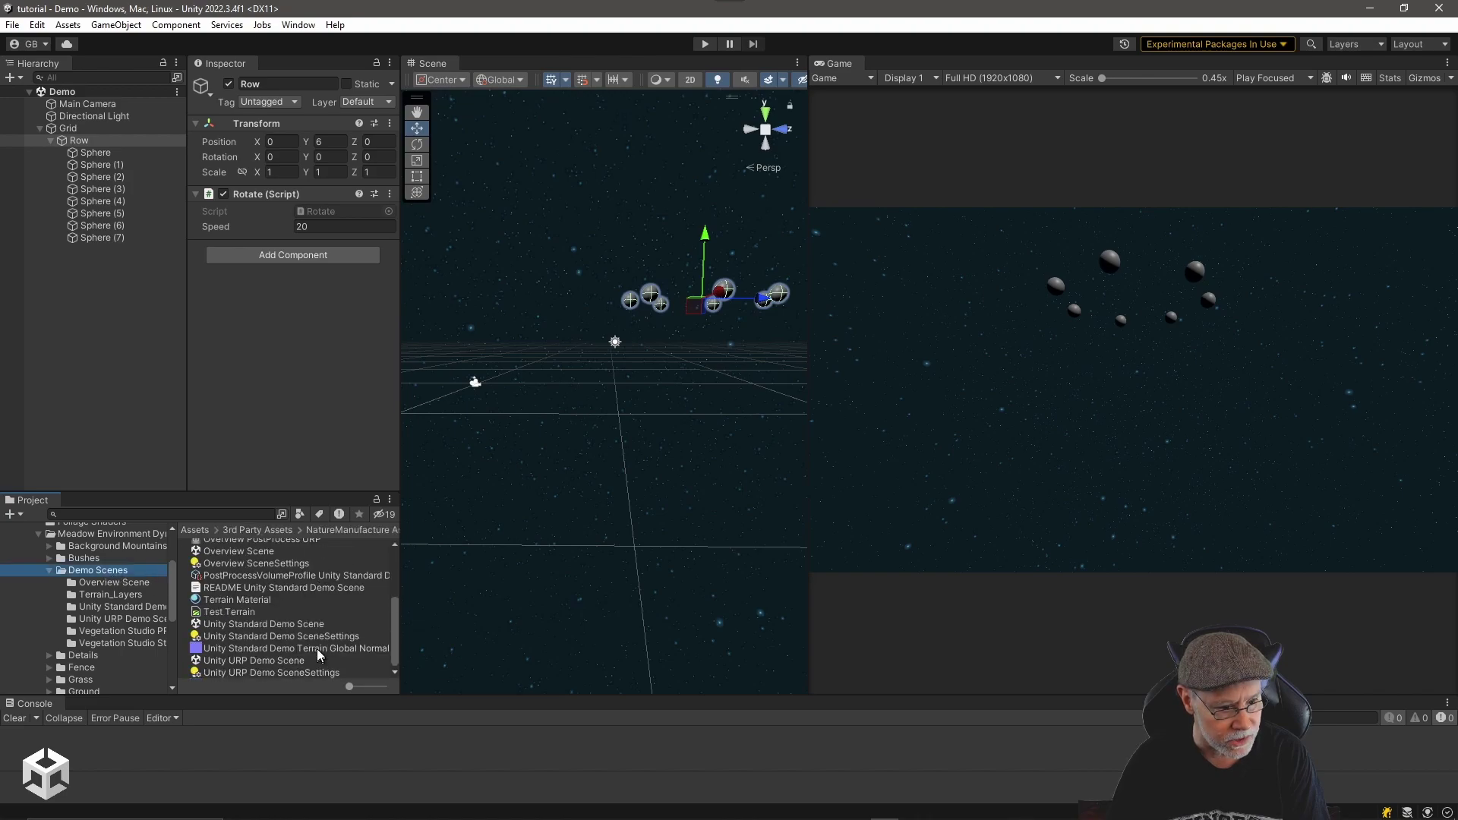
{"action": "left_click", "coordinate": [247, 659]}
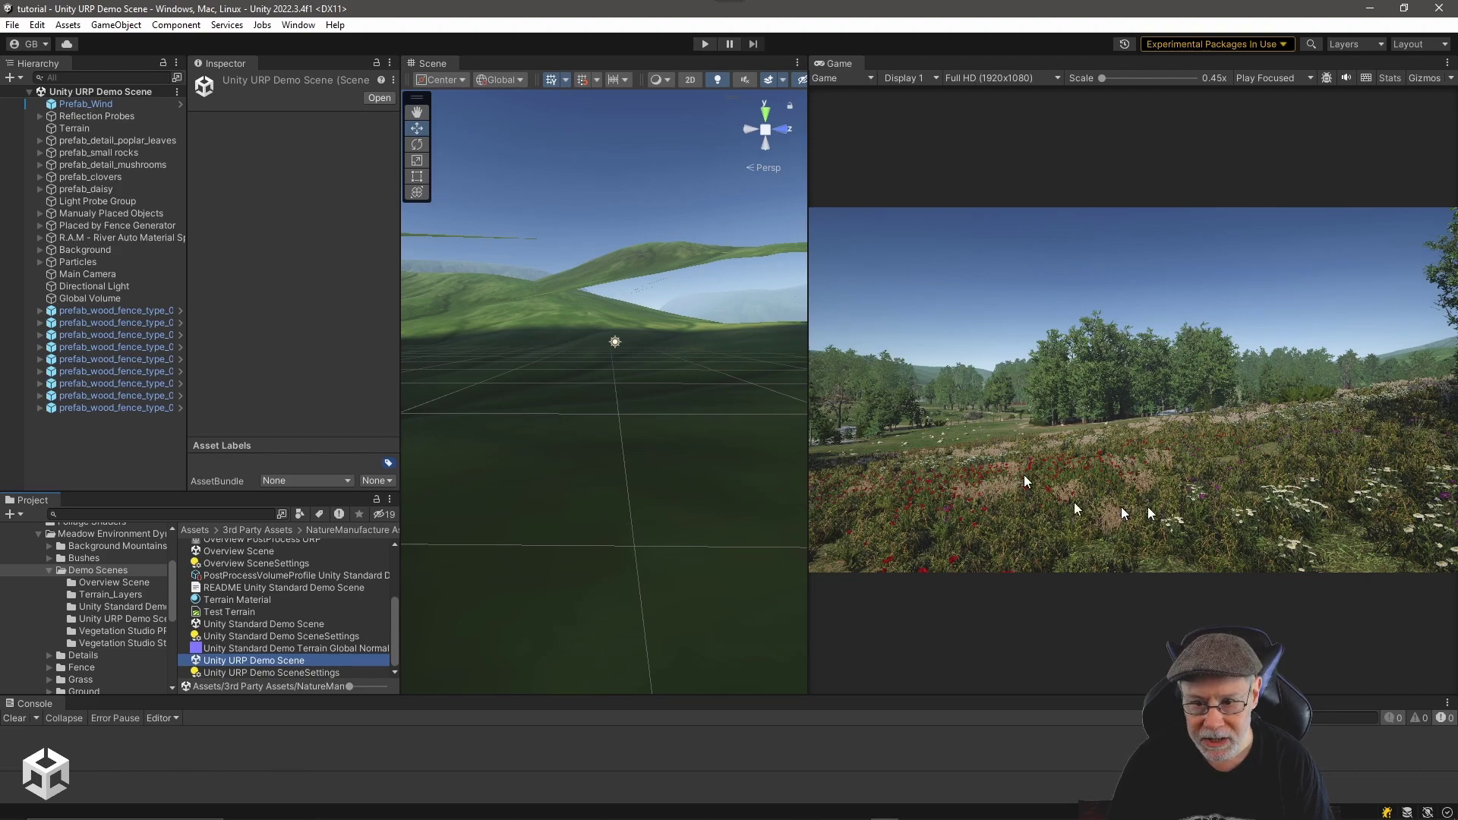
- Inspect the fence segments and frame the first fence post up close in the scene view
{"action": "left_click", "coordinate": [93, 311]}
{"action": "left_click", "coordinate": [123, 408]}
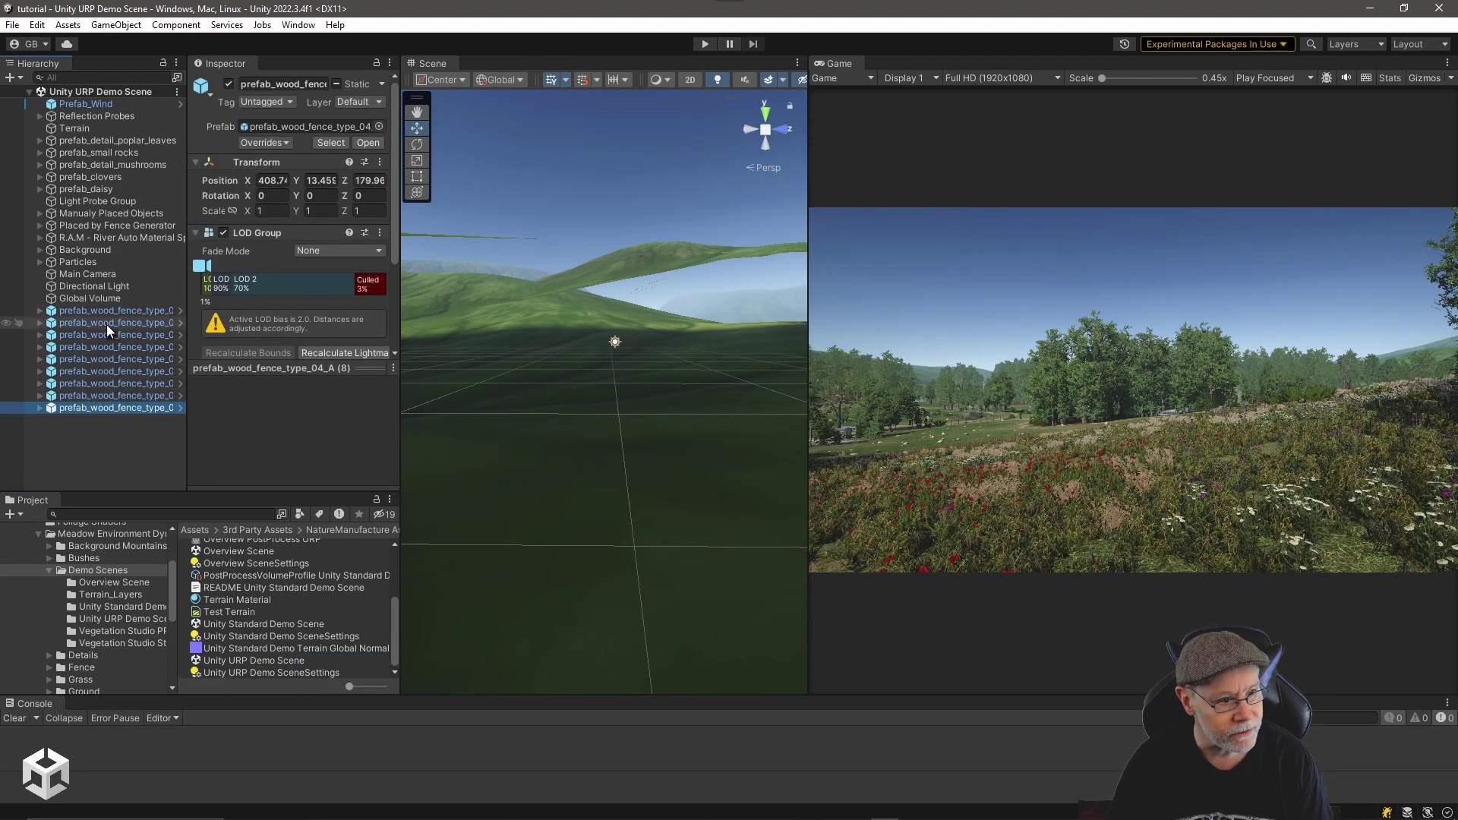
{"action": "double_click", "coordinate": [103, 307]}
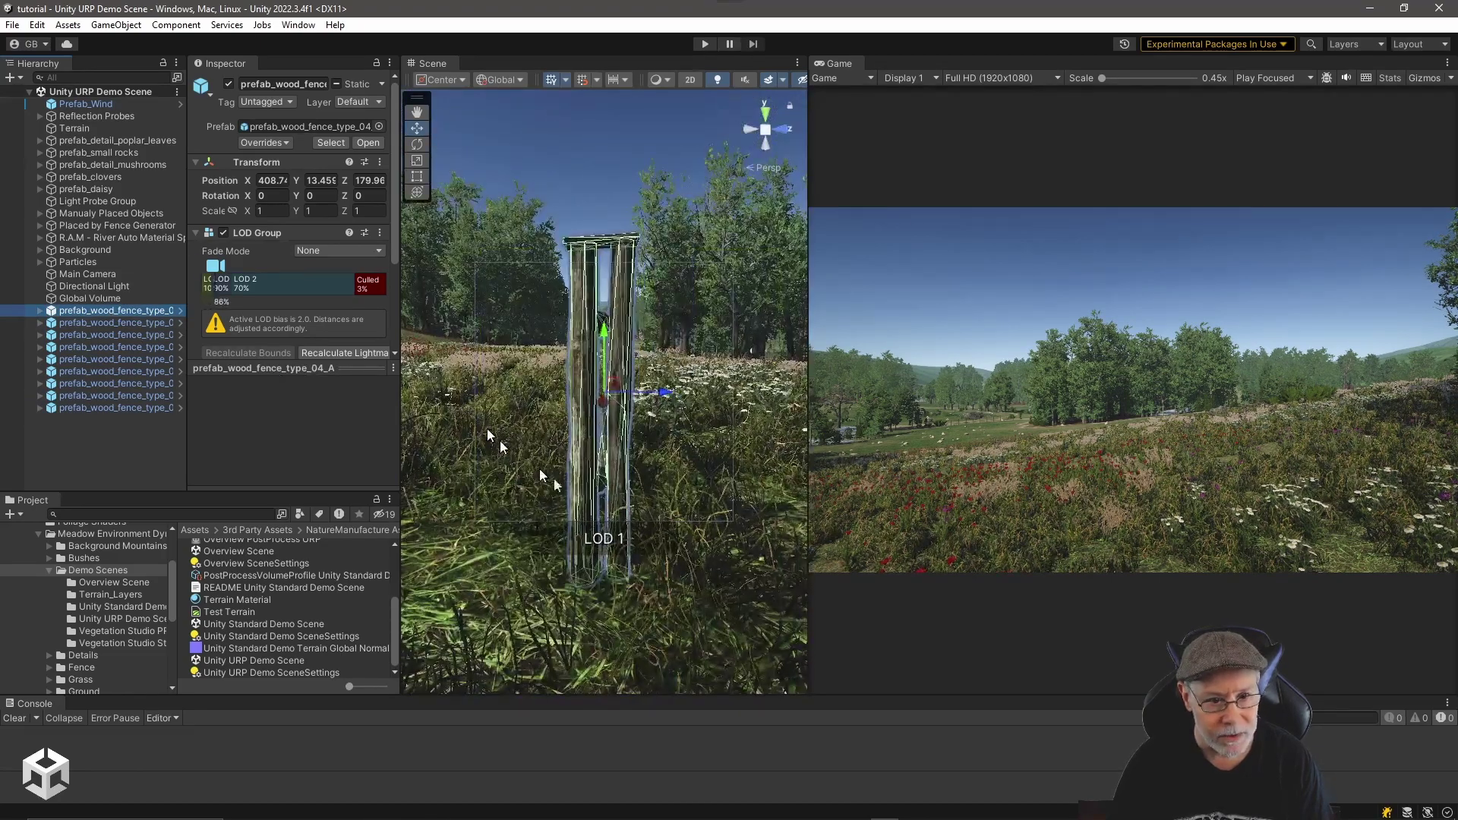
{"action": "scroll", "coordinate": [672, 553], "scroll_direction": "down", "scroll_amount": 5}
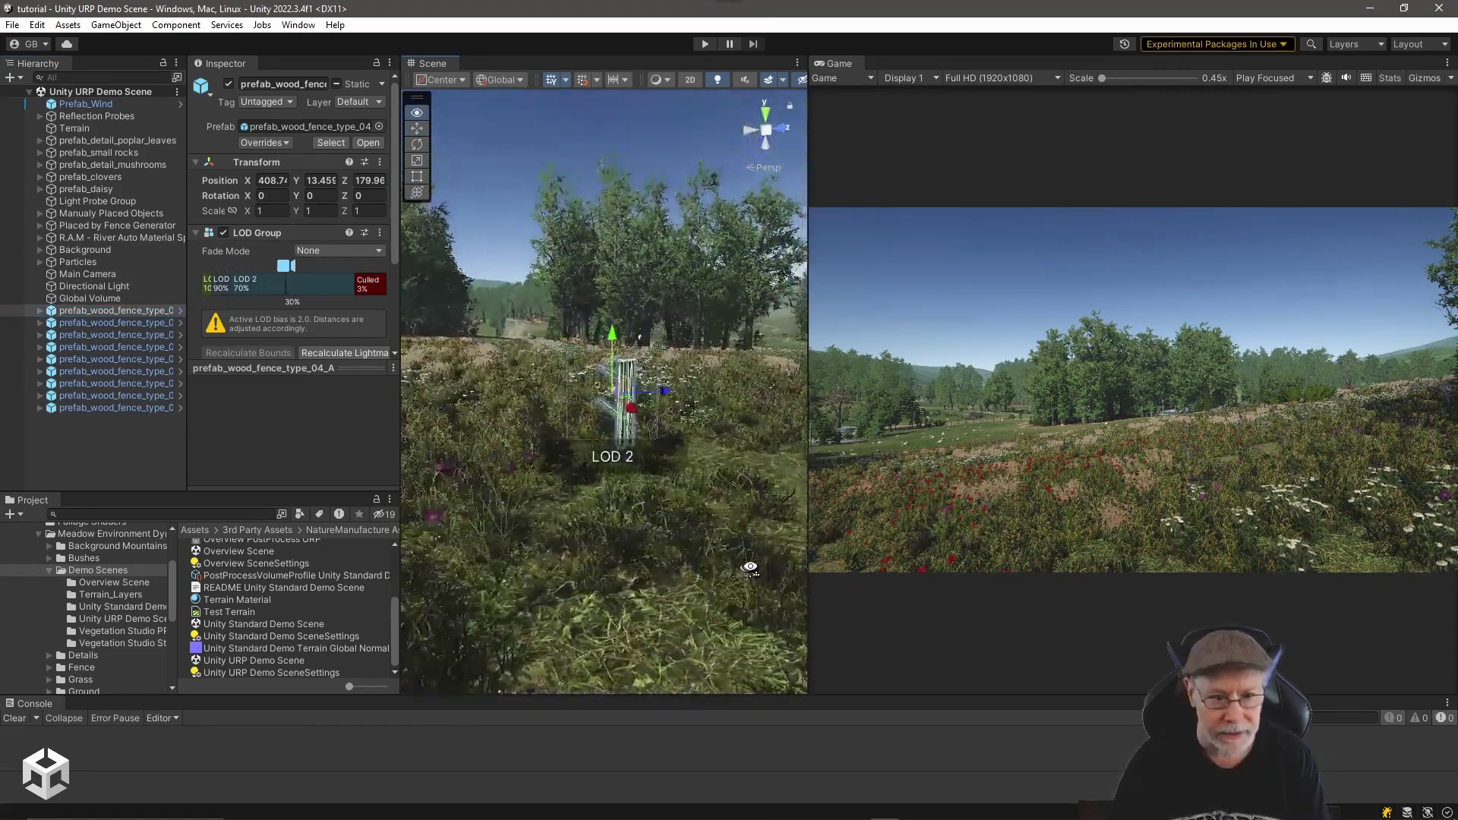
{"action": "right_click_drag", "start_coordinate": [672, 553], "coordinate": [1051, 521]}
{"action": "key", "text": "w"}
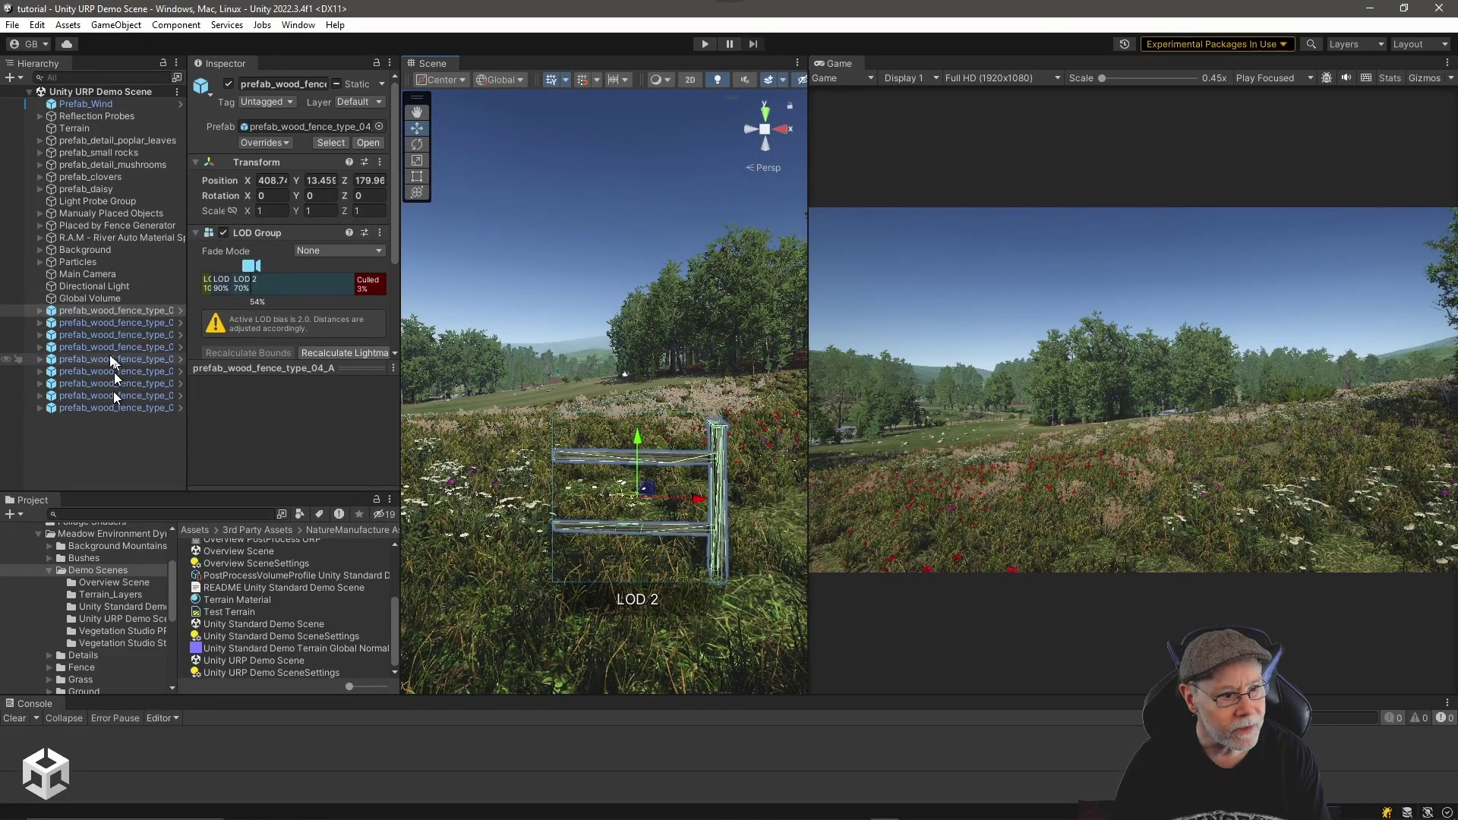
- Slide the selected fence segments left along X to about position 405
{"action": "left_click", "coordinate": [109, 322]}
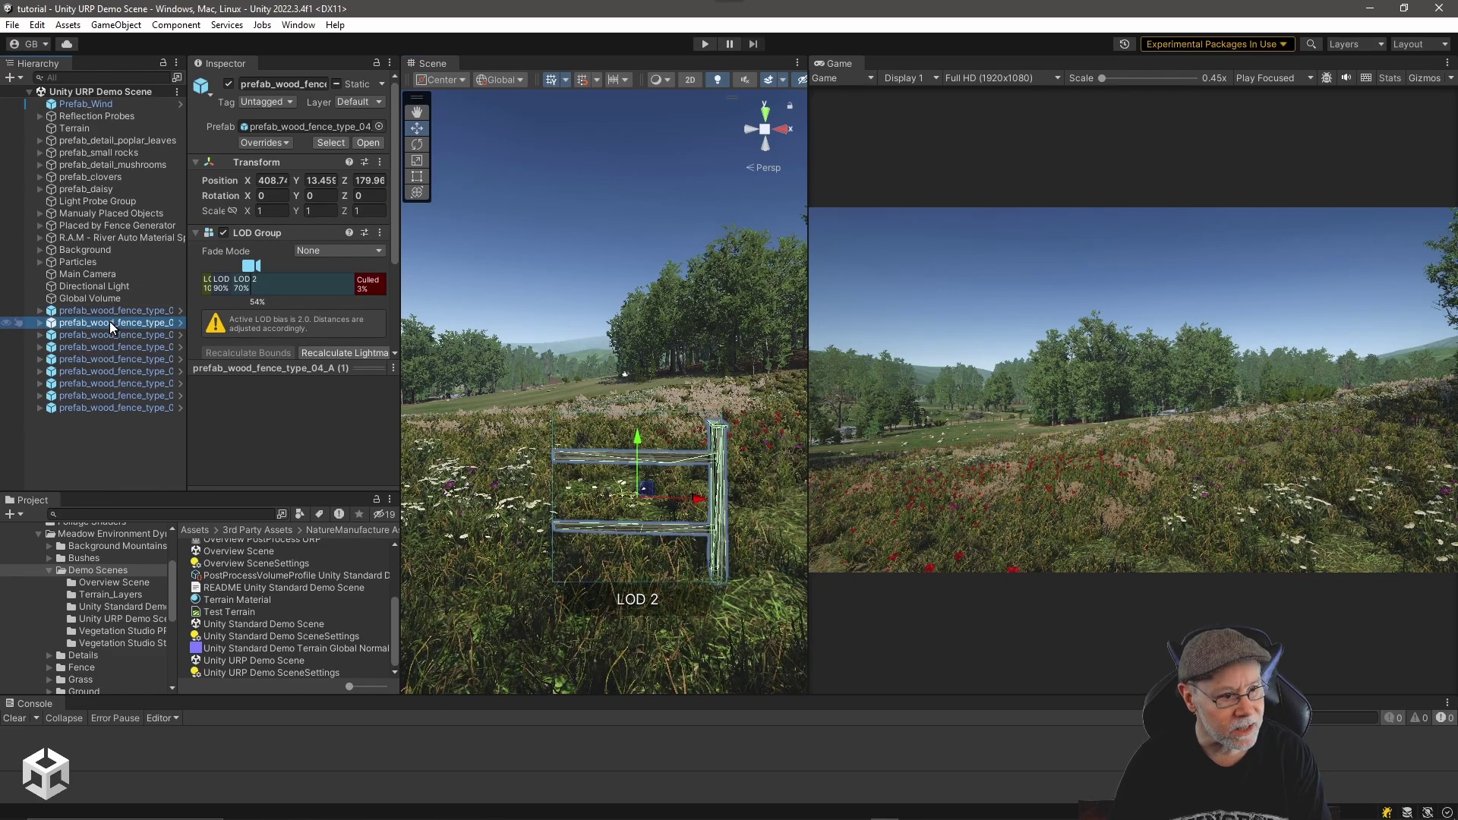
{"action": "left_click", "coordinate": [129, 407], "text": "shift"}
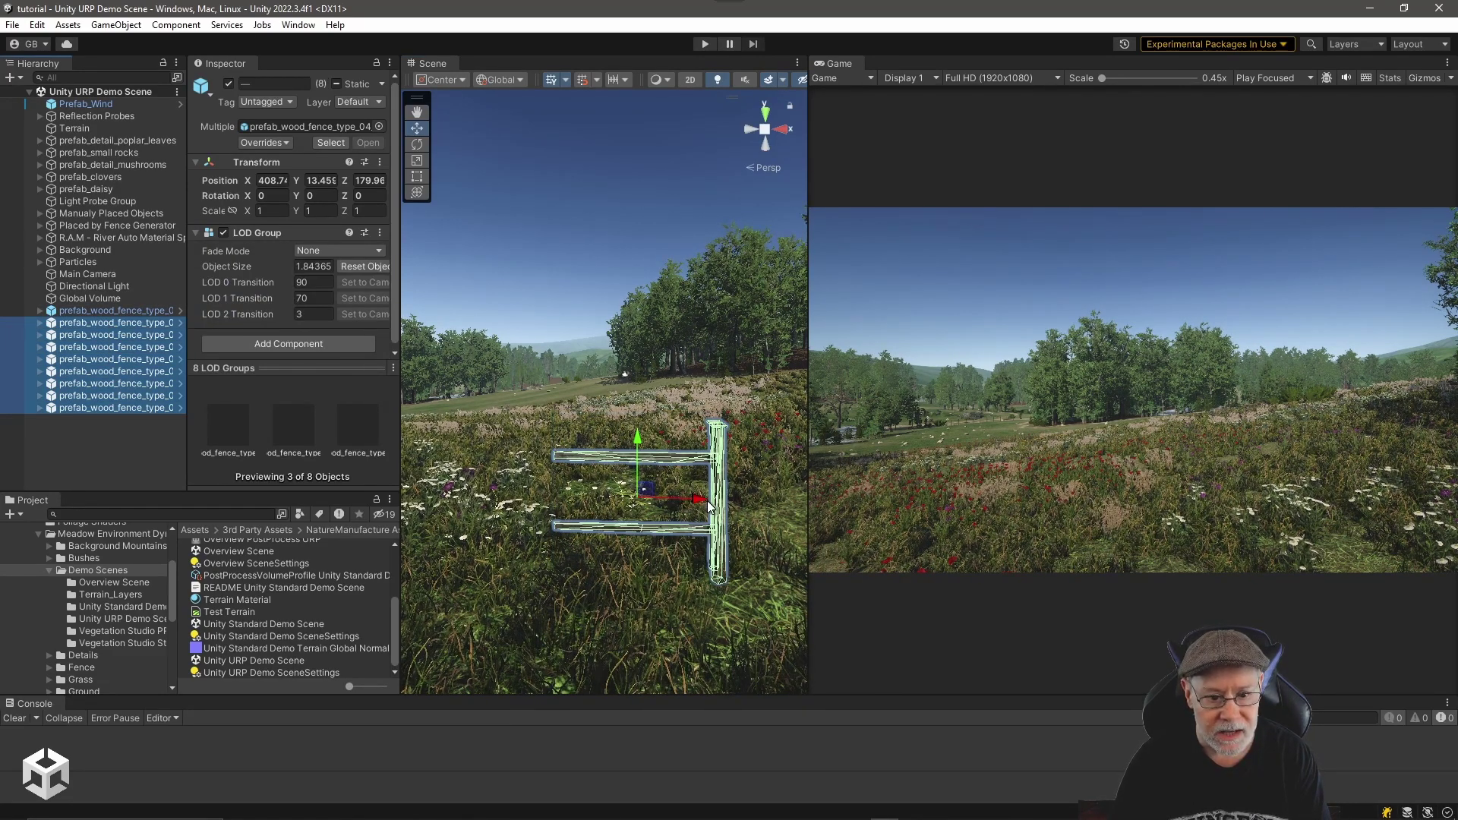
{"action": "left_click_drag", "start_coordinate": [697, 505], "coordinate": [524, 520]}
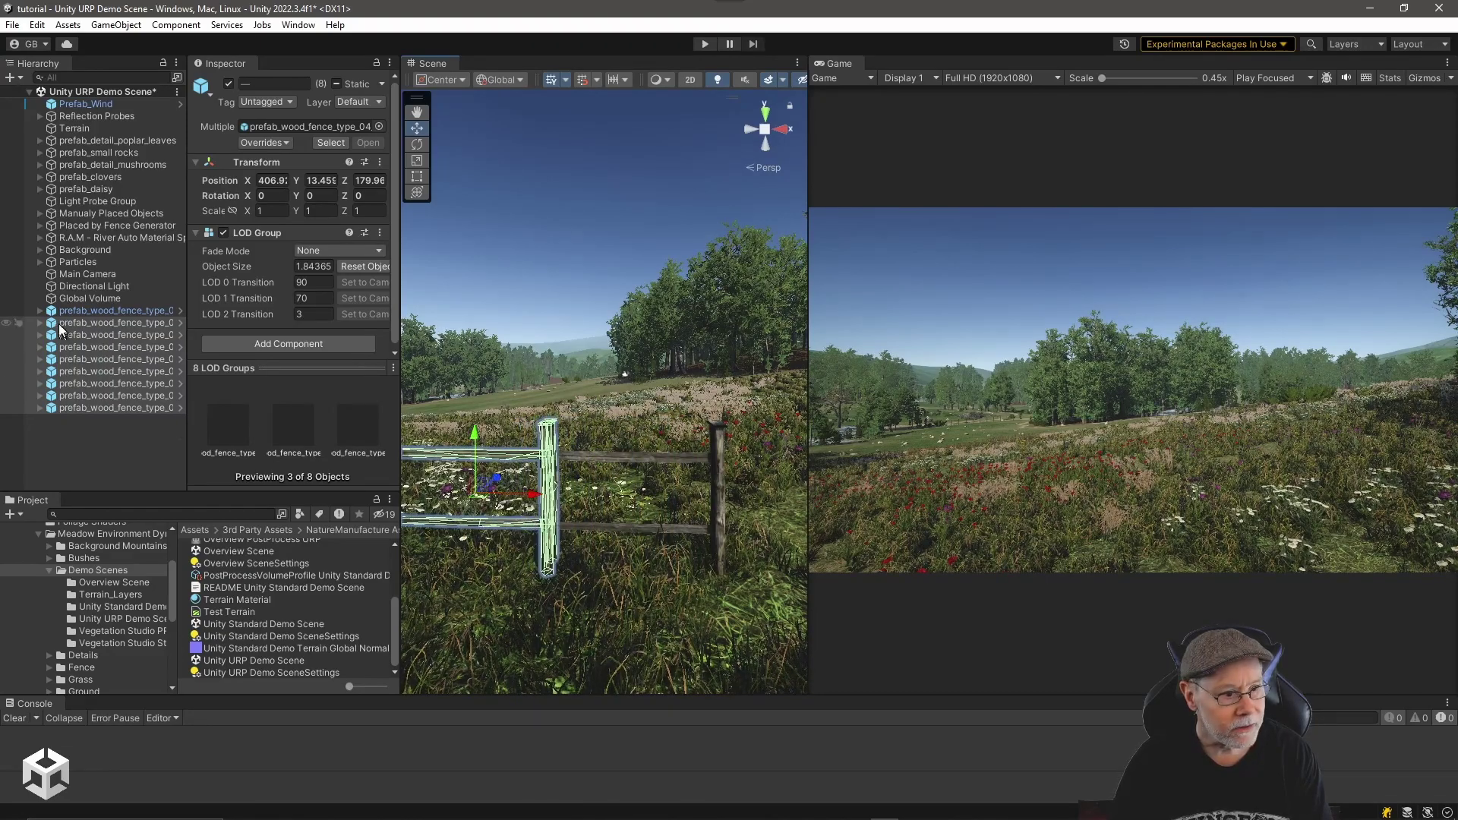
{"action": "left_click", "coordinate": [78, 322], "text": "ctrl"}
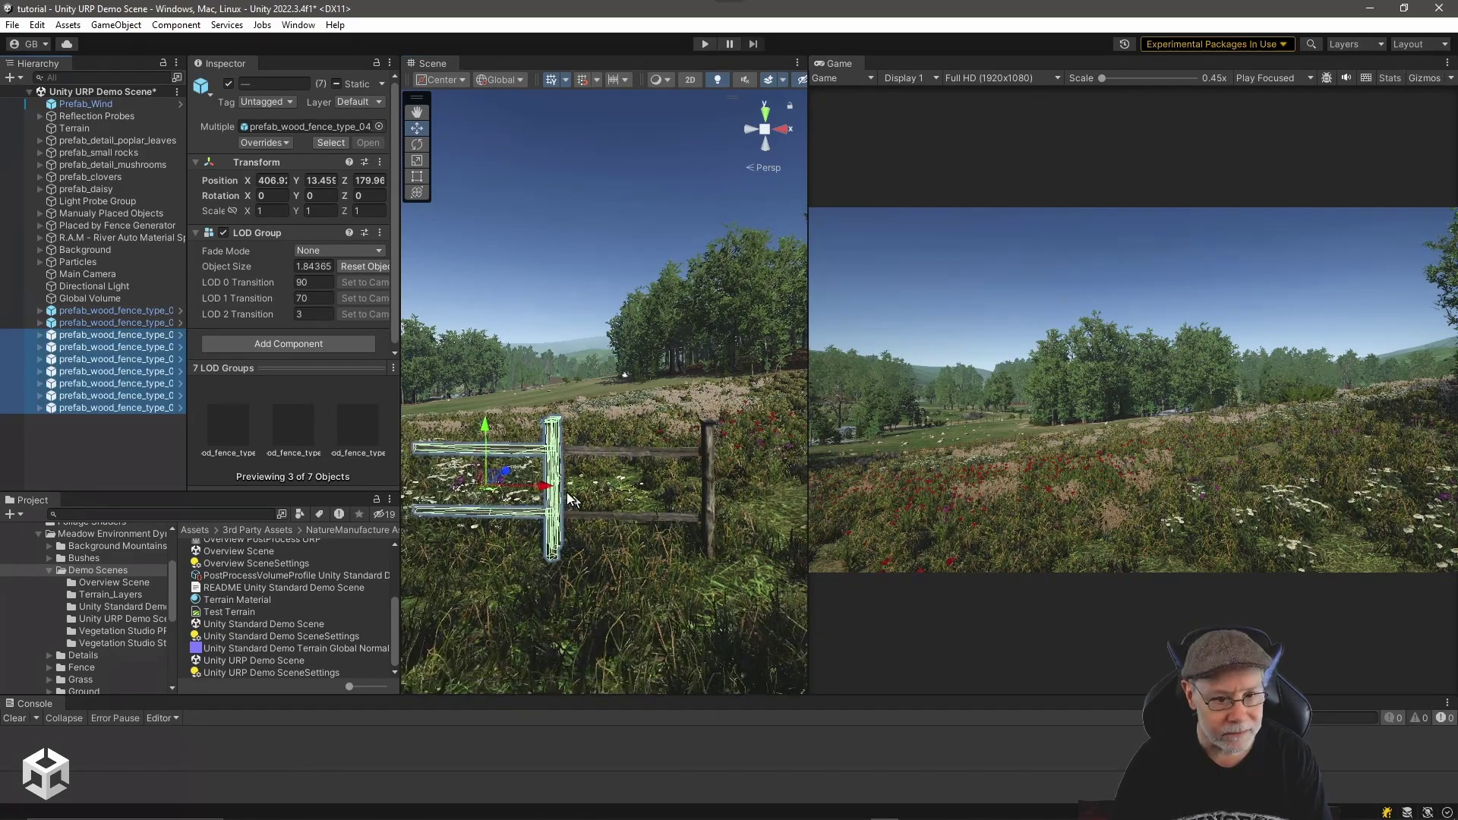
{"action": "left_click_drag", "start_coordinate": [562, 483], "coordinate": [439, 475]}
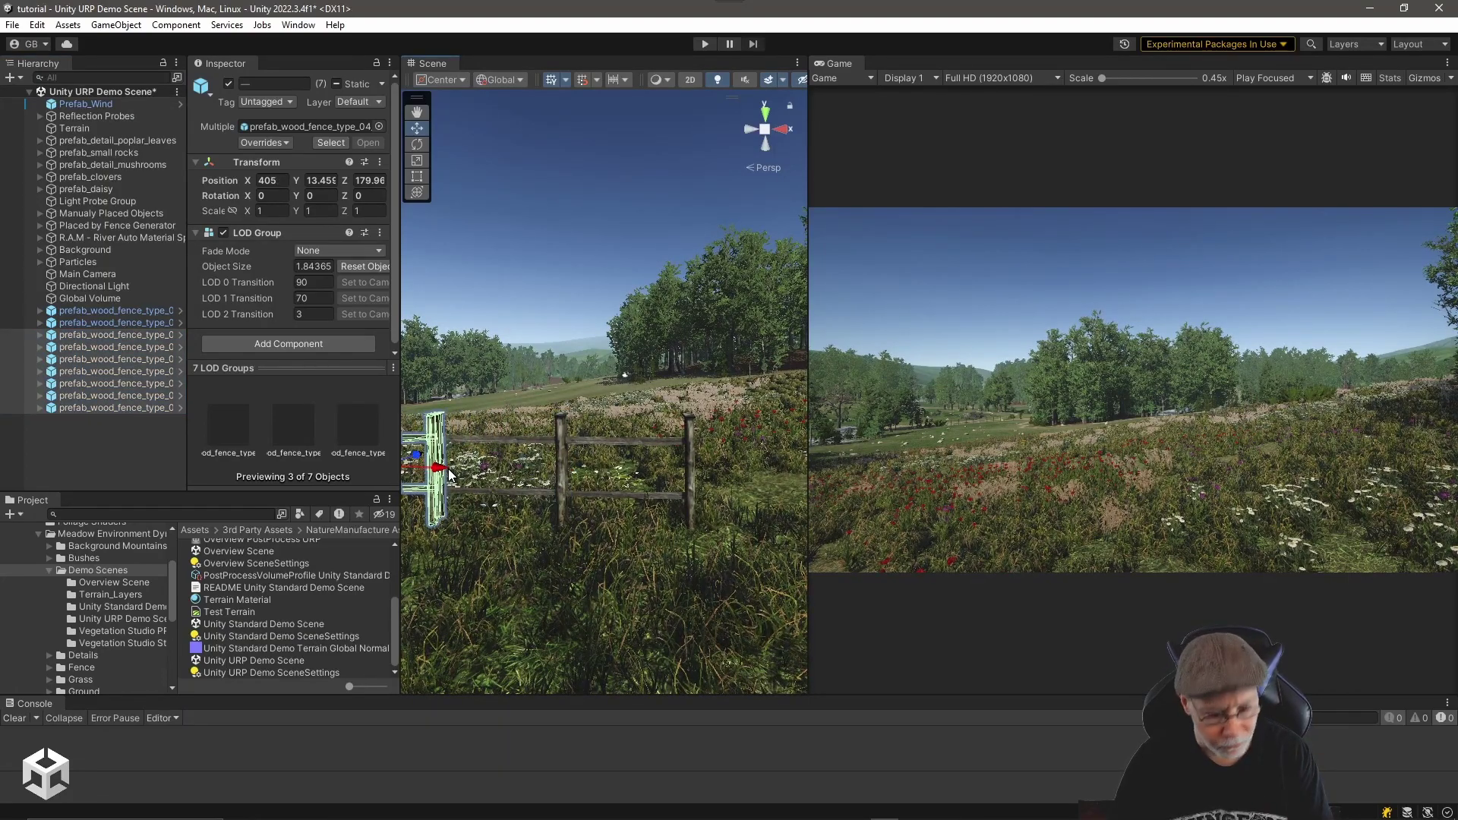
- Undo the fence moves and a trial slide, returning the last segment to X 408.74
{"action": "key", "text": "ctrl+z"}
{"action": "key", "text": "ctrl+z"}
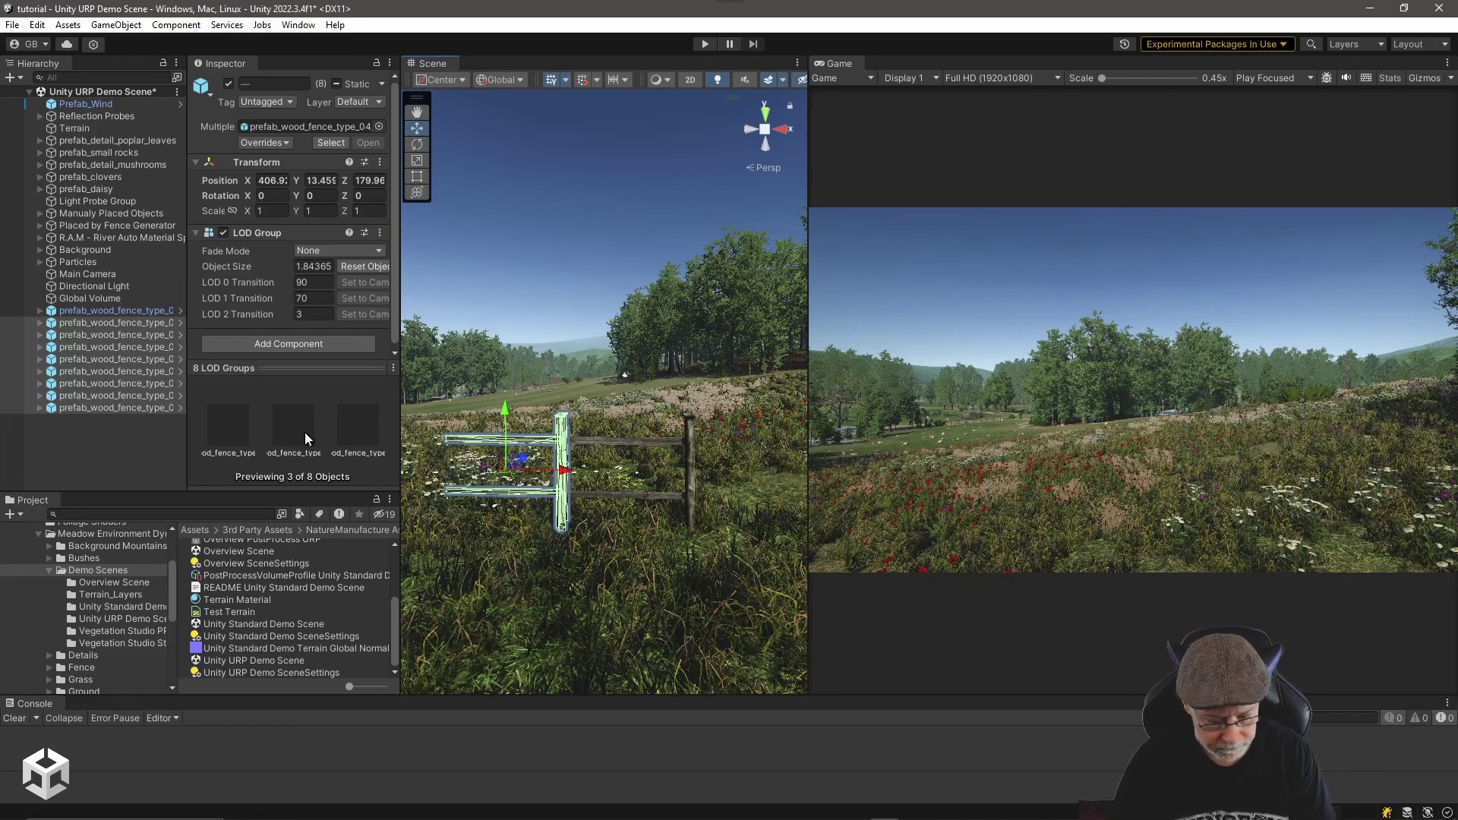
{"action": "left_click", "coordinate": [111, 311]}
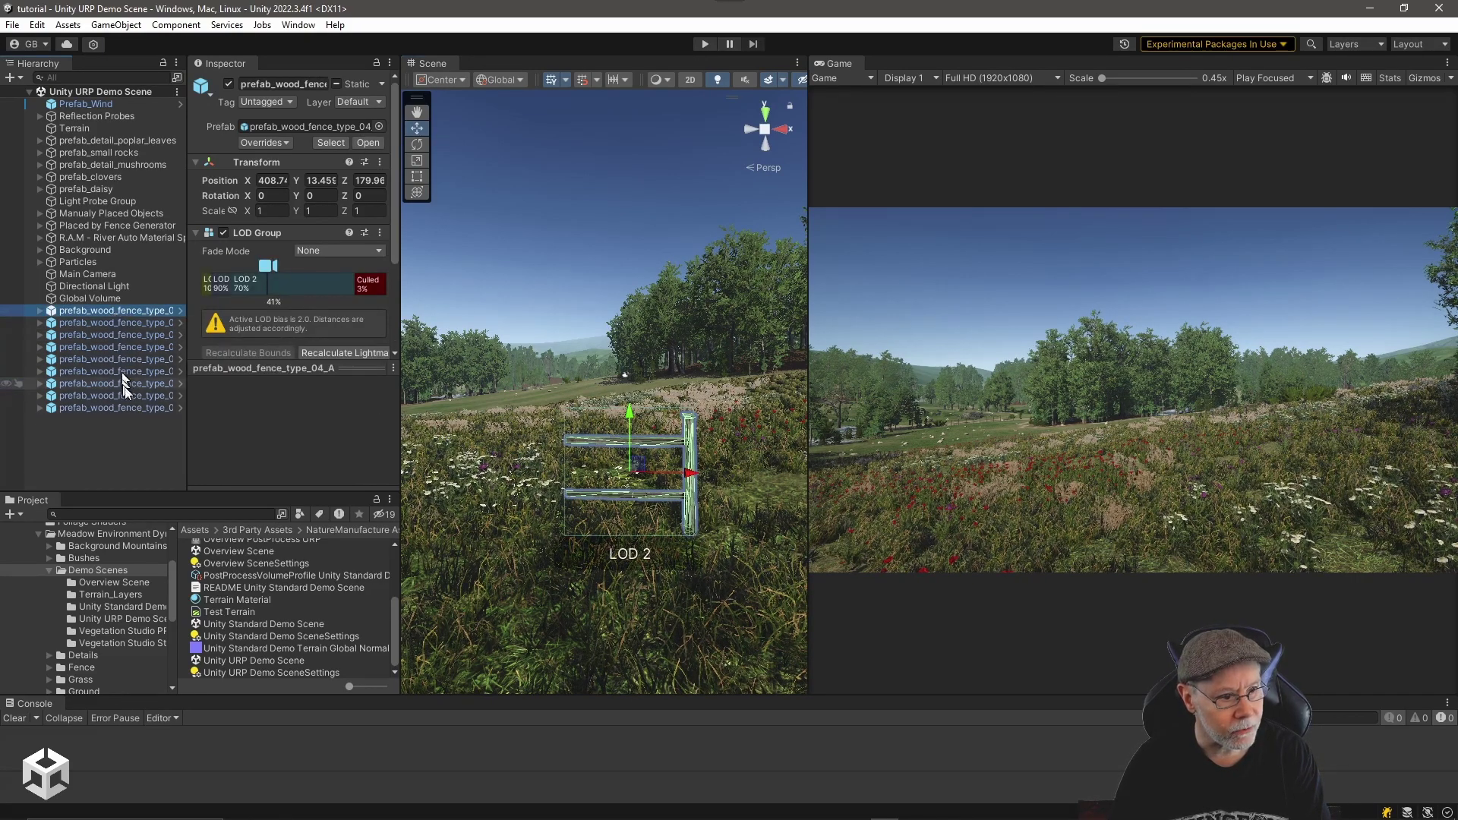
{"action": "left_click", "coordinate": [113, 408]}
{"action": "scroll", "coordinate": [679, 518], "scroll_direction": "down", "scroll_amount": 3}
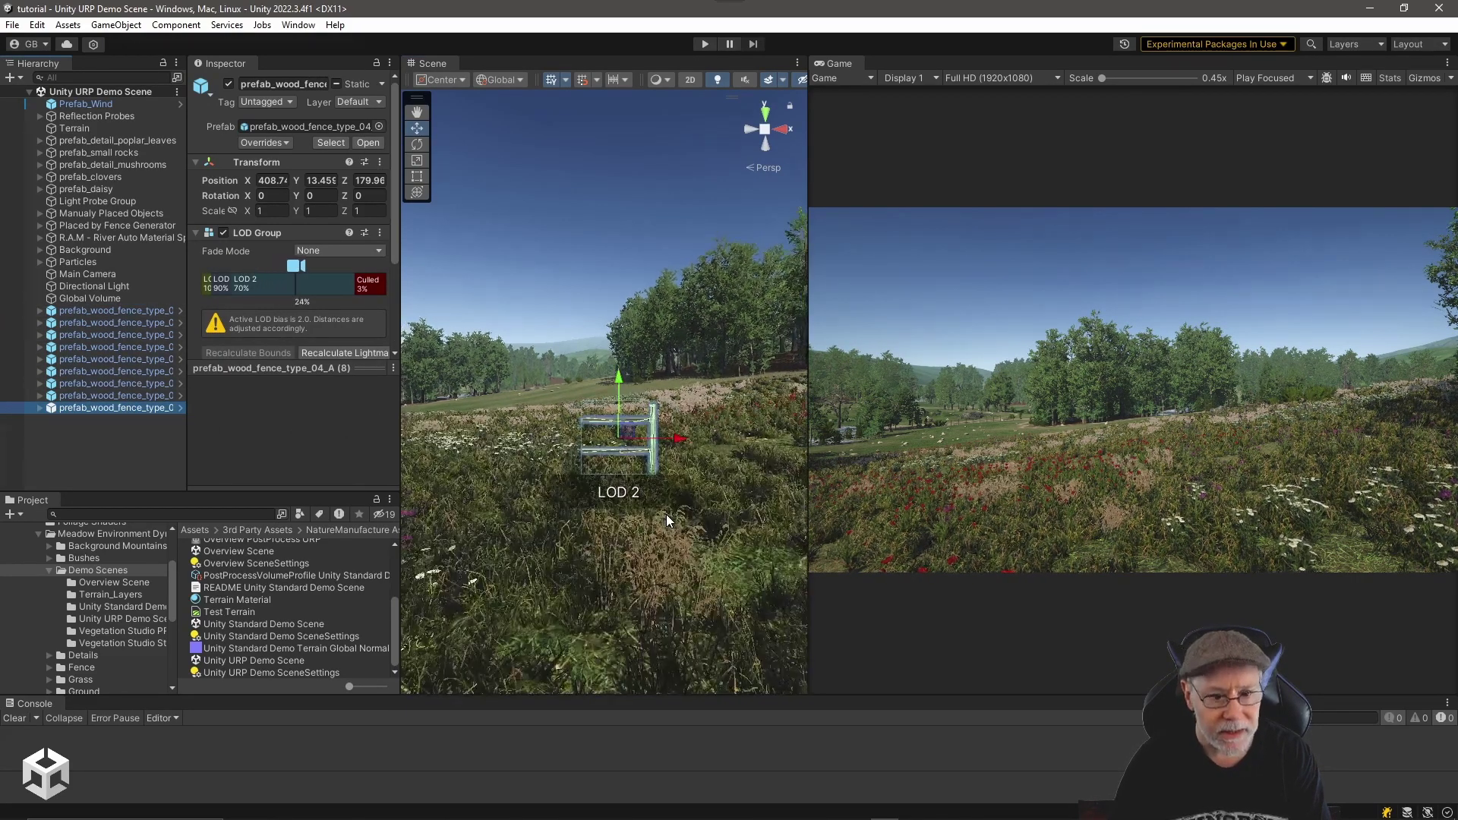
{"action": "scroll", "coordinate": [667, 514], "scroll_direction": "down", "scroll_amount": 2}
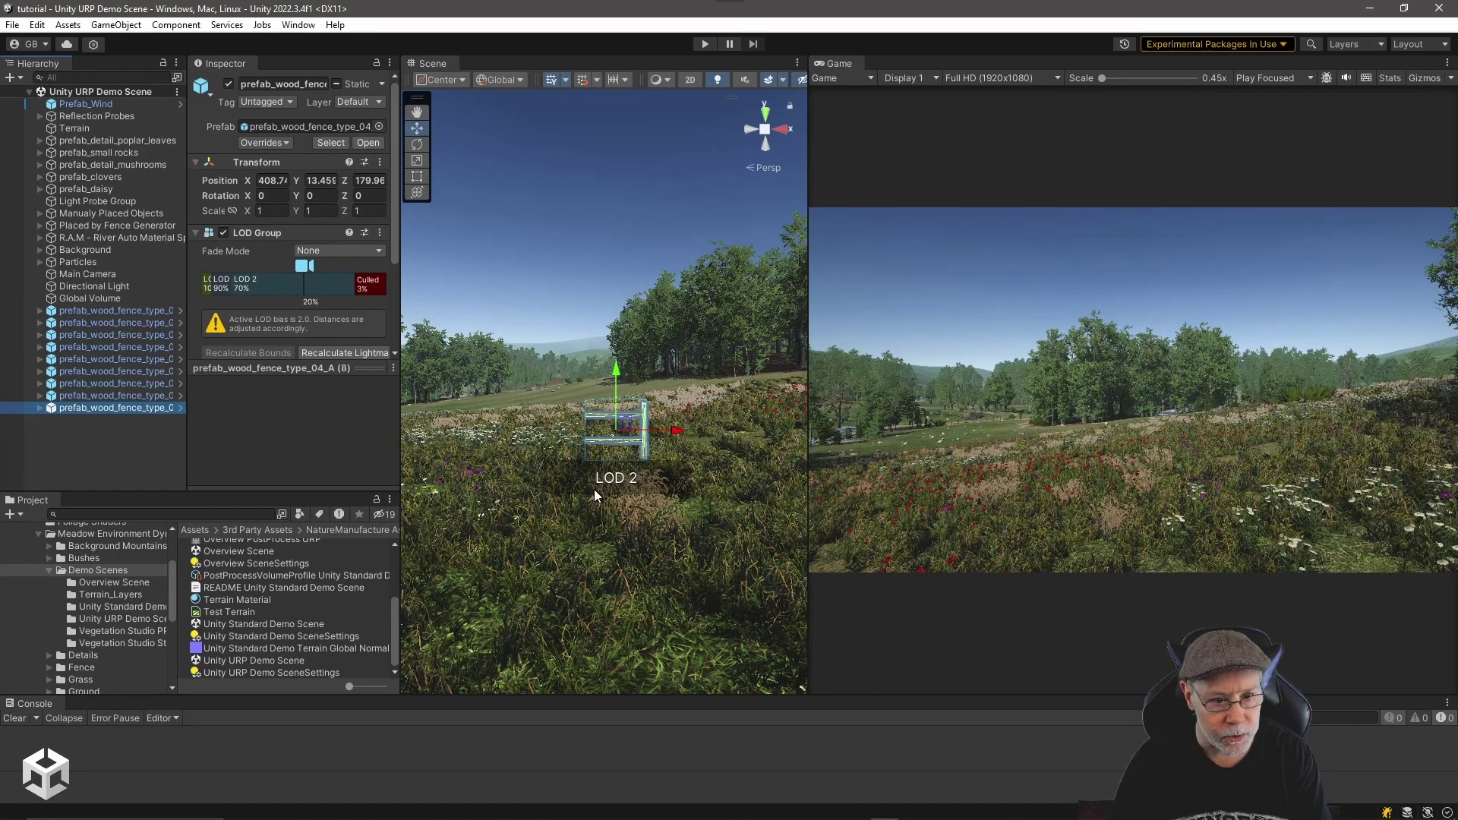
{"action": "middle_click_drag", "start_coordinate": [594, 489], "coordinate": [698, 504]}
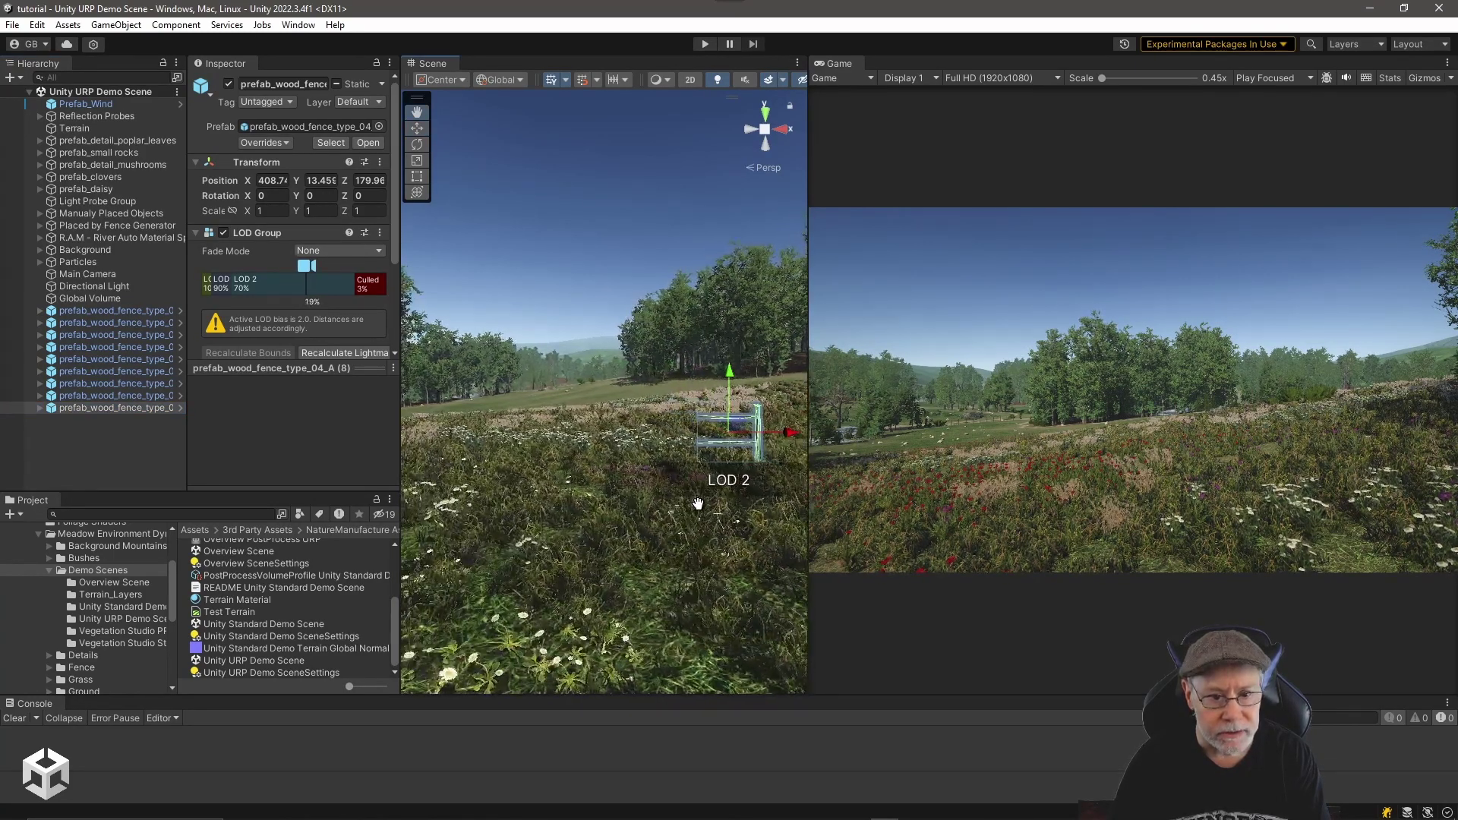
{"action": "mouse_move", "coordinate": [790, 436]}
{"action": "left_mouse_down"}
{"action": "mouse_move", "coordinate": [380, 467]}
{"action": "mouse_move", "coordinate": [671, 495]}
{"action": "left_mouse_up"}
{"action": "key", "text": "ctrl+z"}
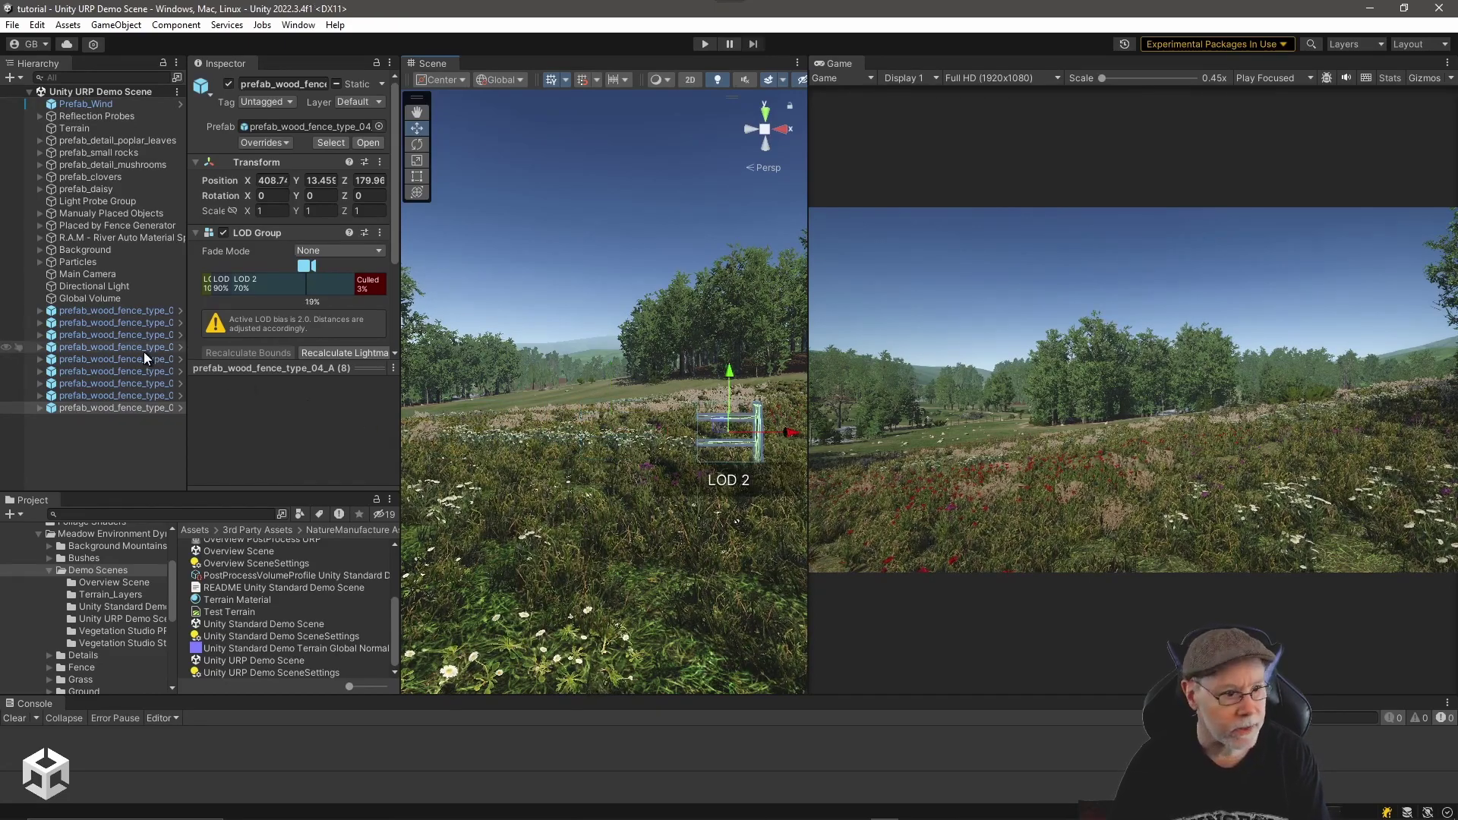
- Set Position X of all nine fence segments to L(396,408) to space them evenly
{"action": "left_click", "coordinate": [111, 311]}
{"action": "left_click", "coordinate": [136, 408], "text": "shift"}
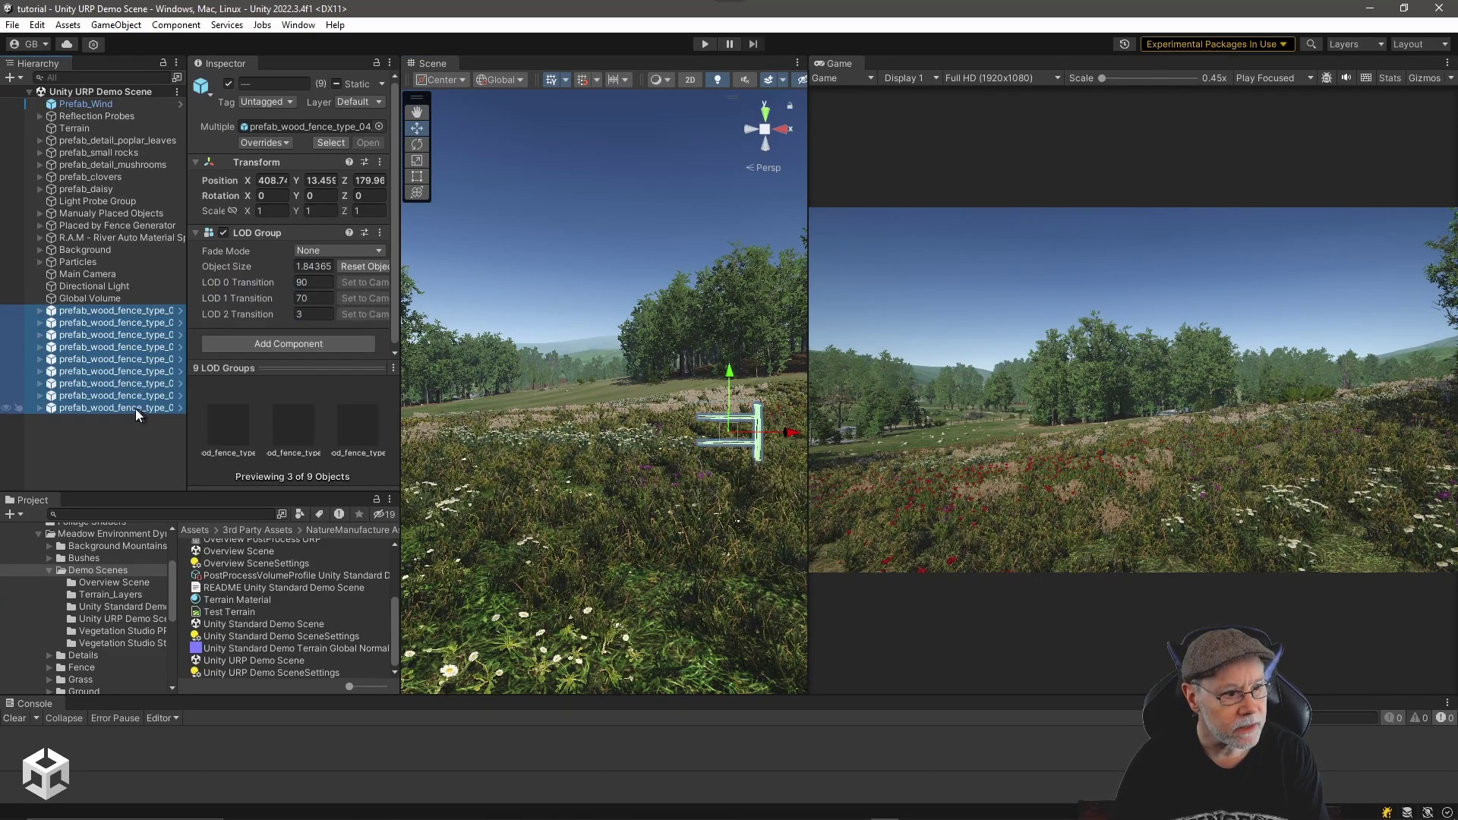
{"action": "left_click", "coordinate": [277, 180]}
{"action": "type", "text": "L(396"}
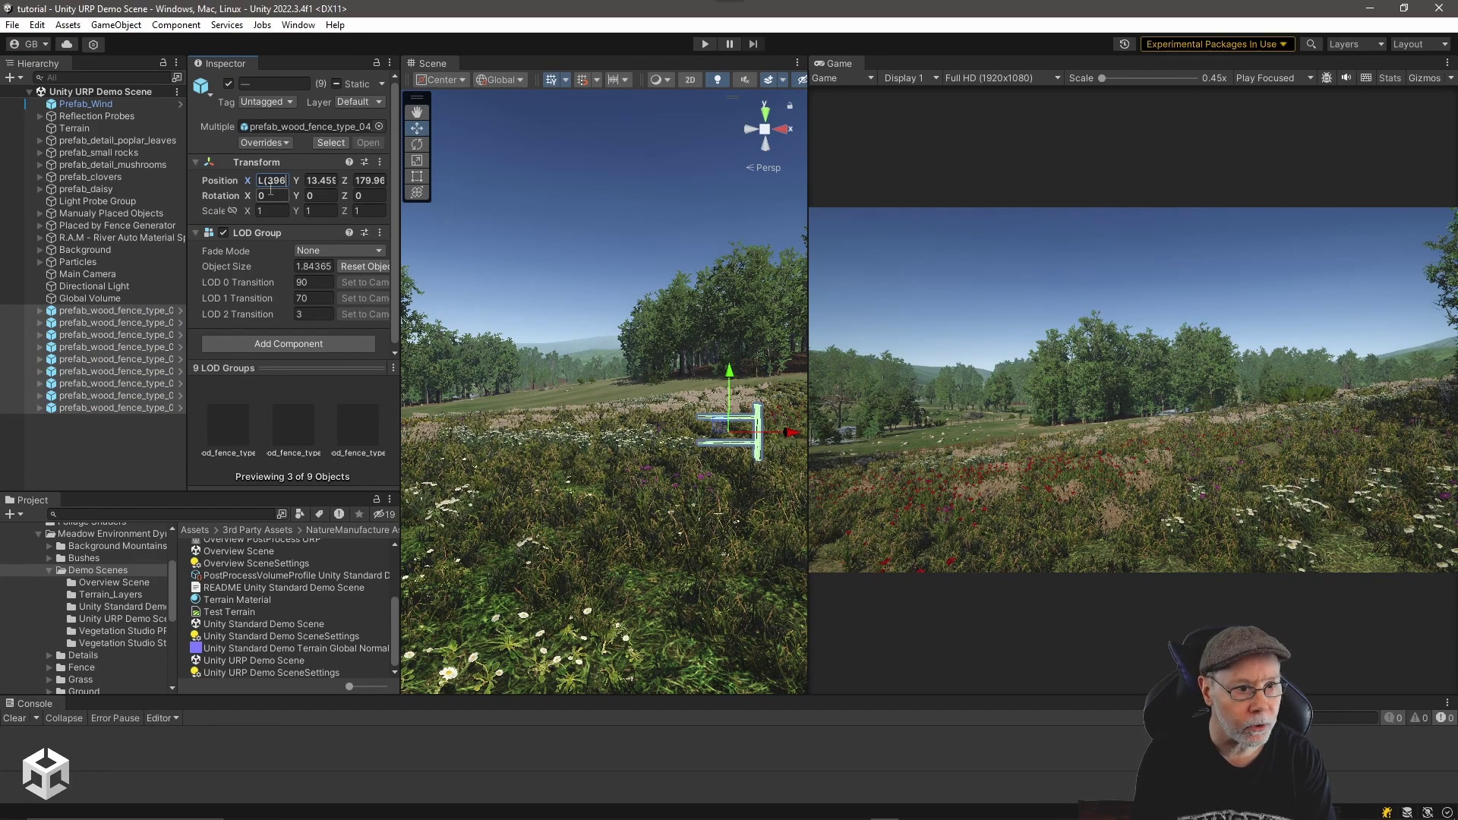
{"action": "type", "text": ",408)"}
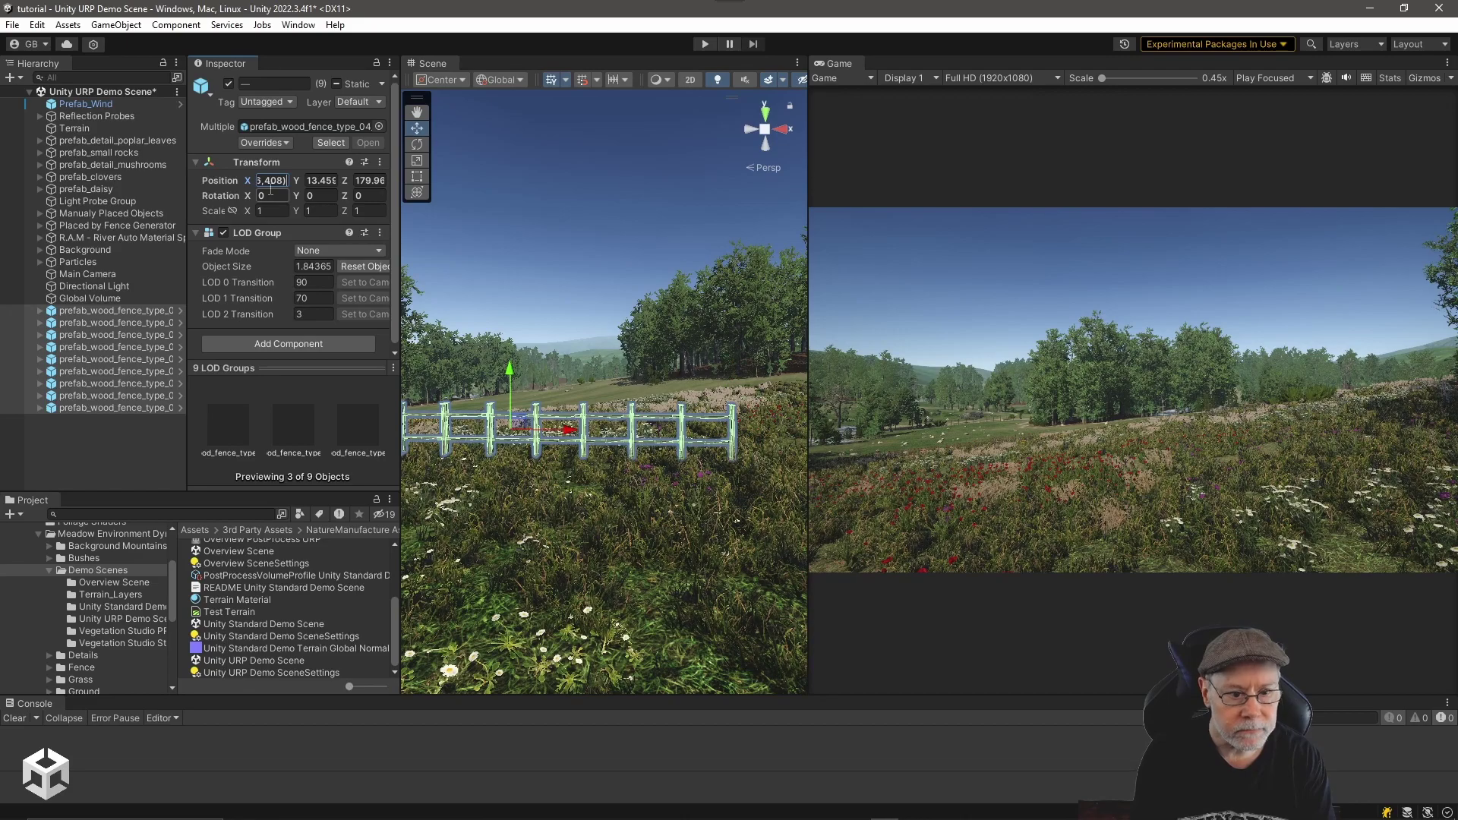
{"action": "scroll", "coordinate": [562, 505], "scroll_direction": "down", "scroll_amount": 5}
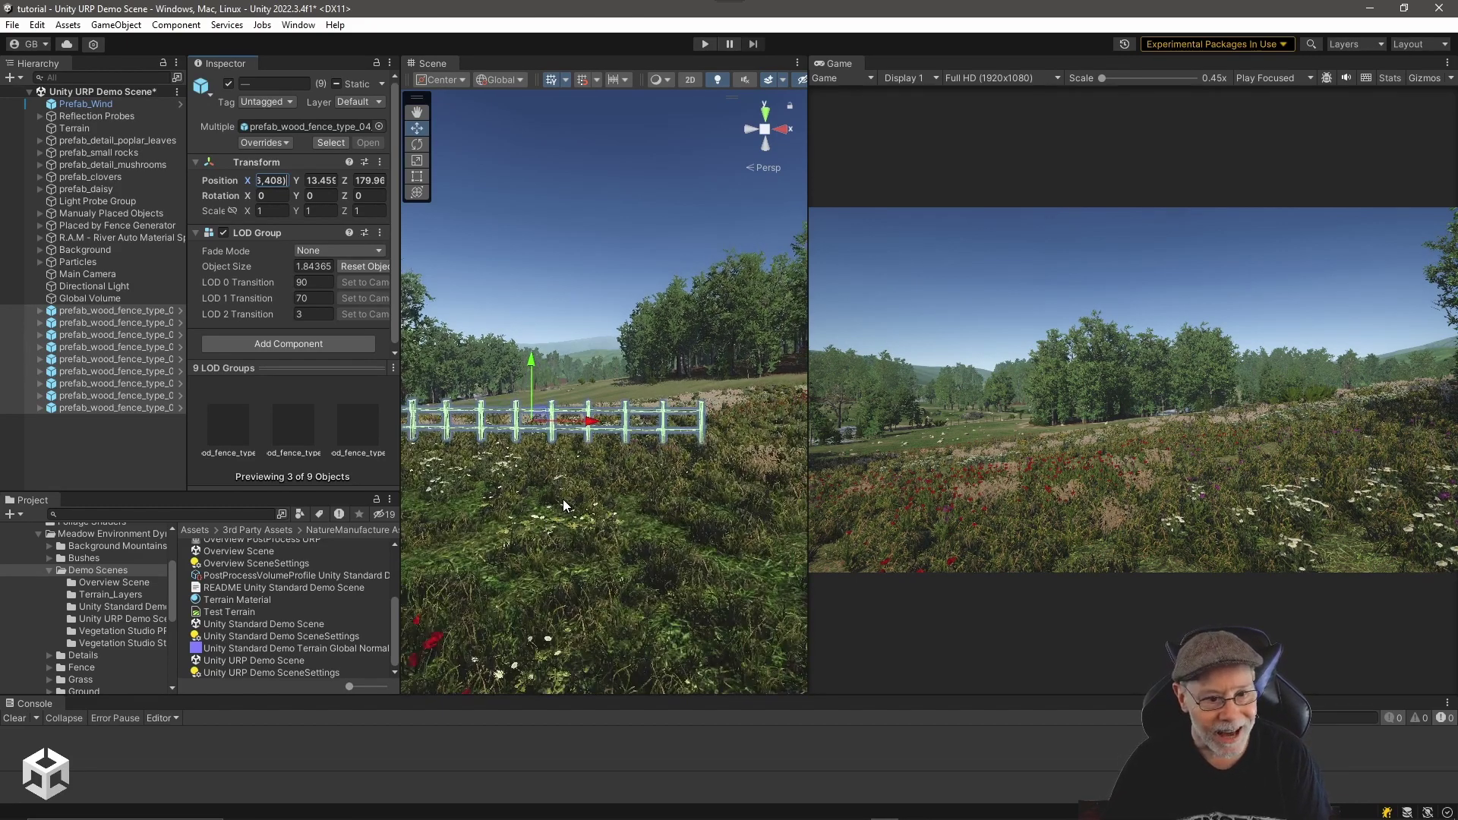
{"action": "scroll", "coordinate": [563, 505], "scroll_direction": "down", "scroll_amount": 1}
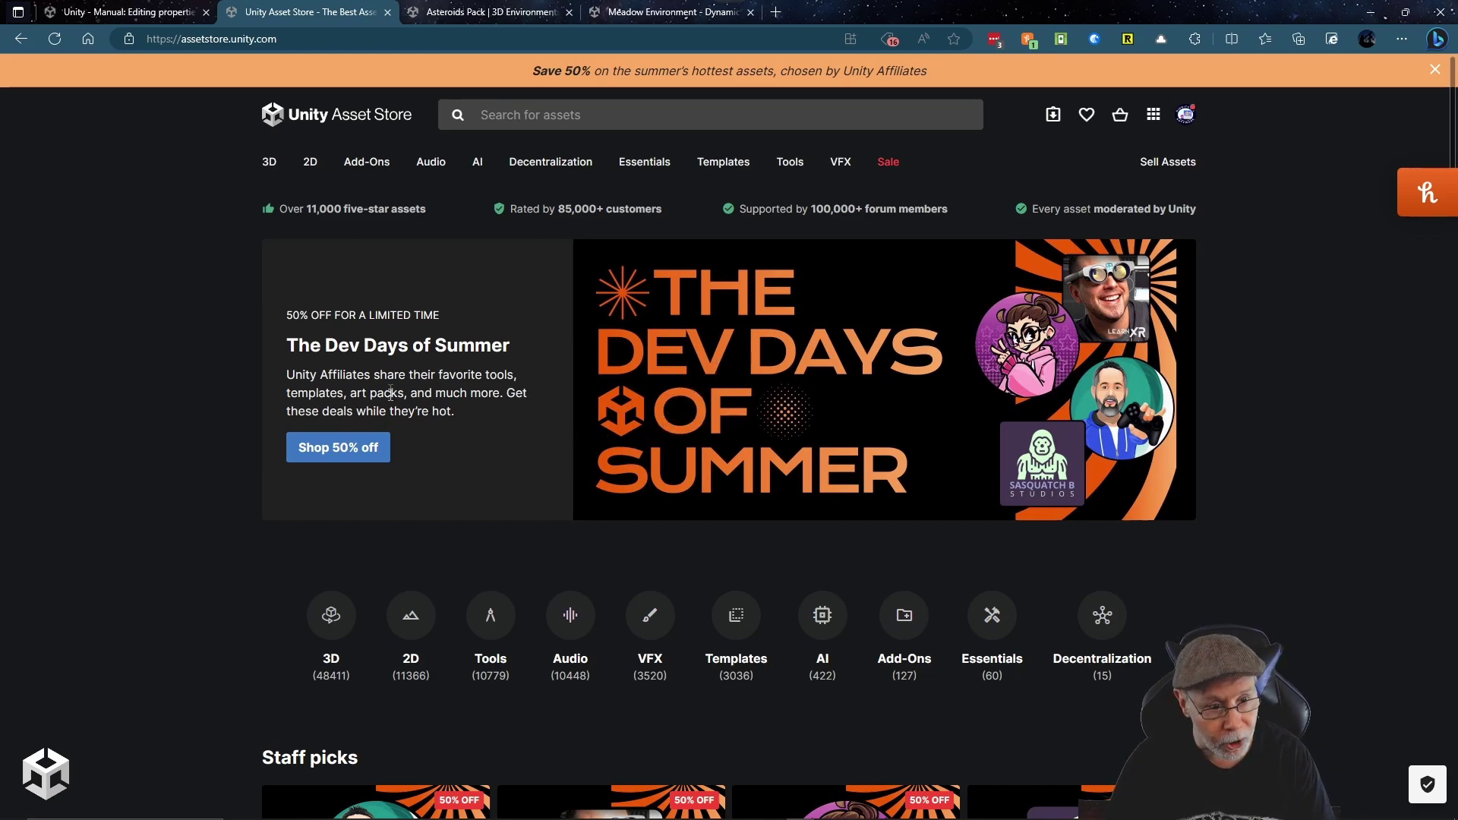
- Scroll through the Asset Store home page's sales, staff picks and popular on-sale assets
{"action": "scroll", "coordinate": [641, 433], "scroll_direction": "down", "scroll_amount": 7}
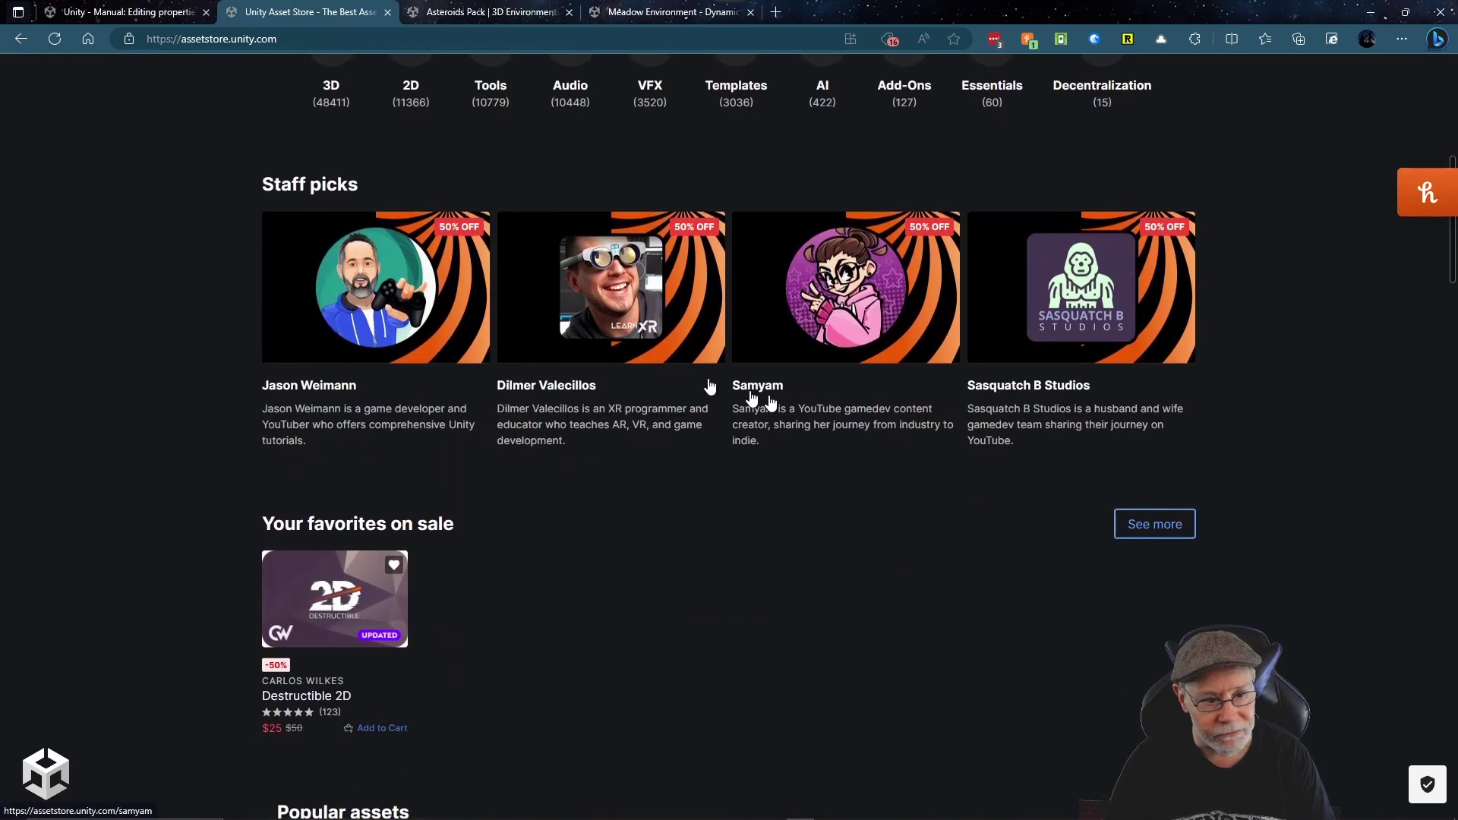
{"action": "scroll", "coordinate": [699, 440], "scroll_direction": "down", "scroll_amount": 8}
{"action": "scroll", "coordinate": [652, 394], "scroll_direction": "up", "scroll_amount": 5}
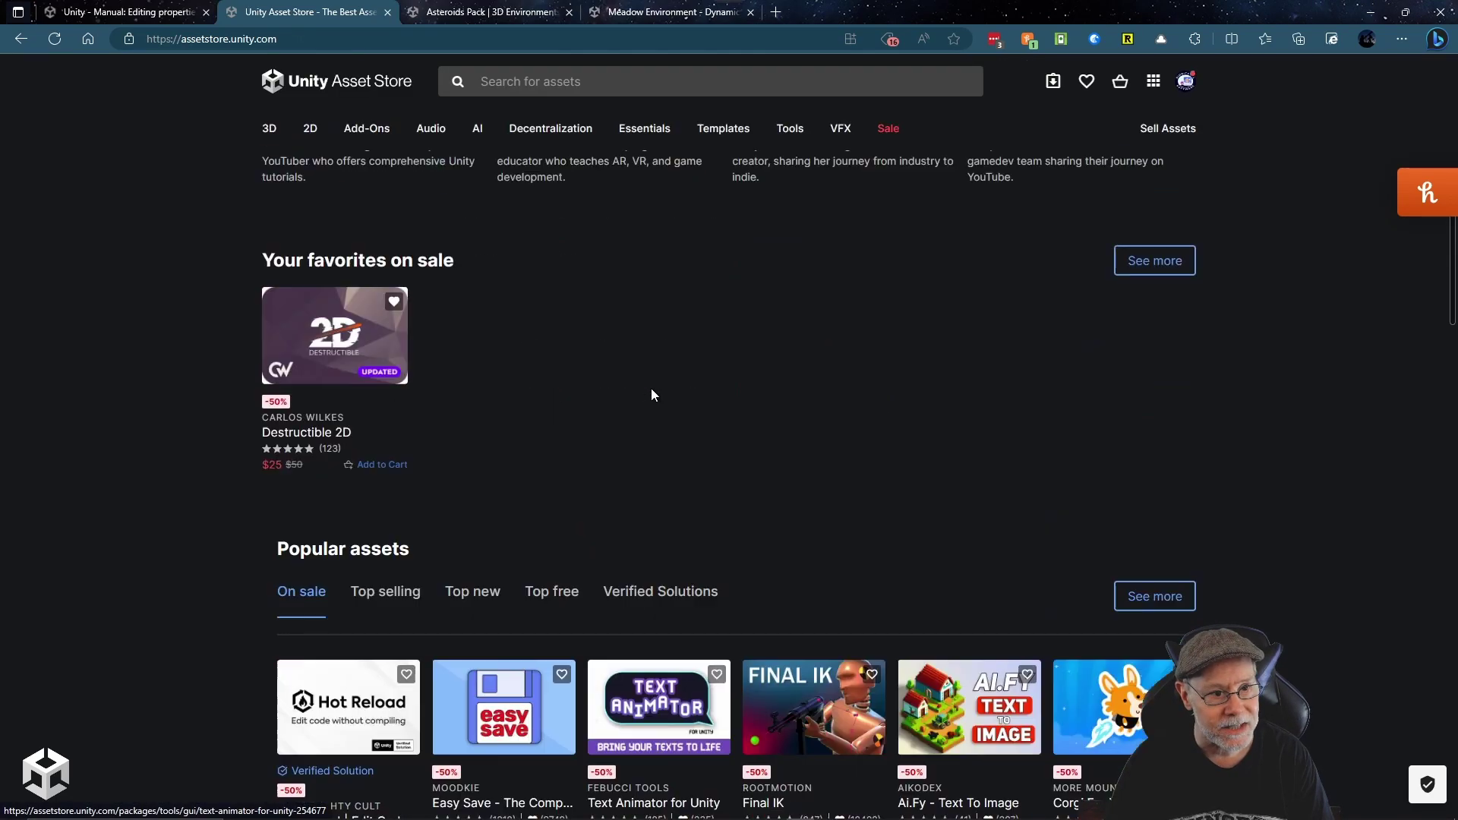
{"action": "scroll", "coordinate": [651, 394], "scroll_direction": "up", "scroll_amount": 6}
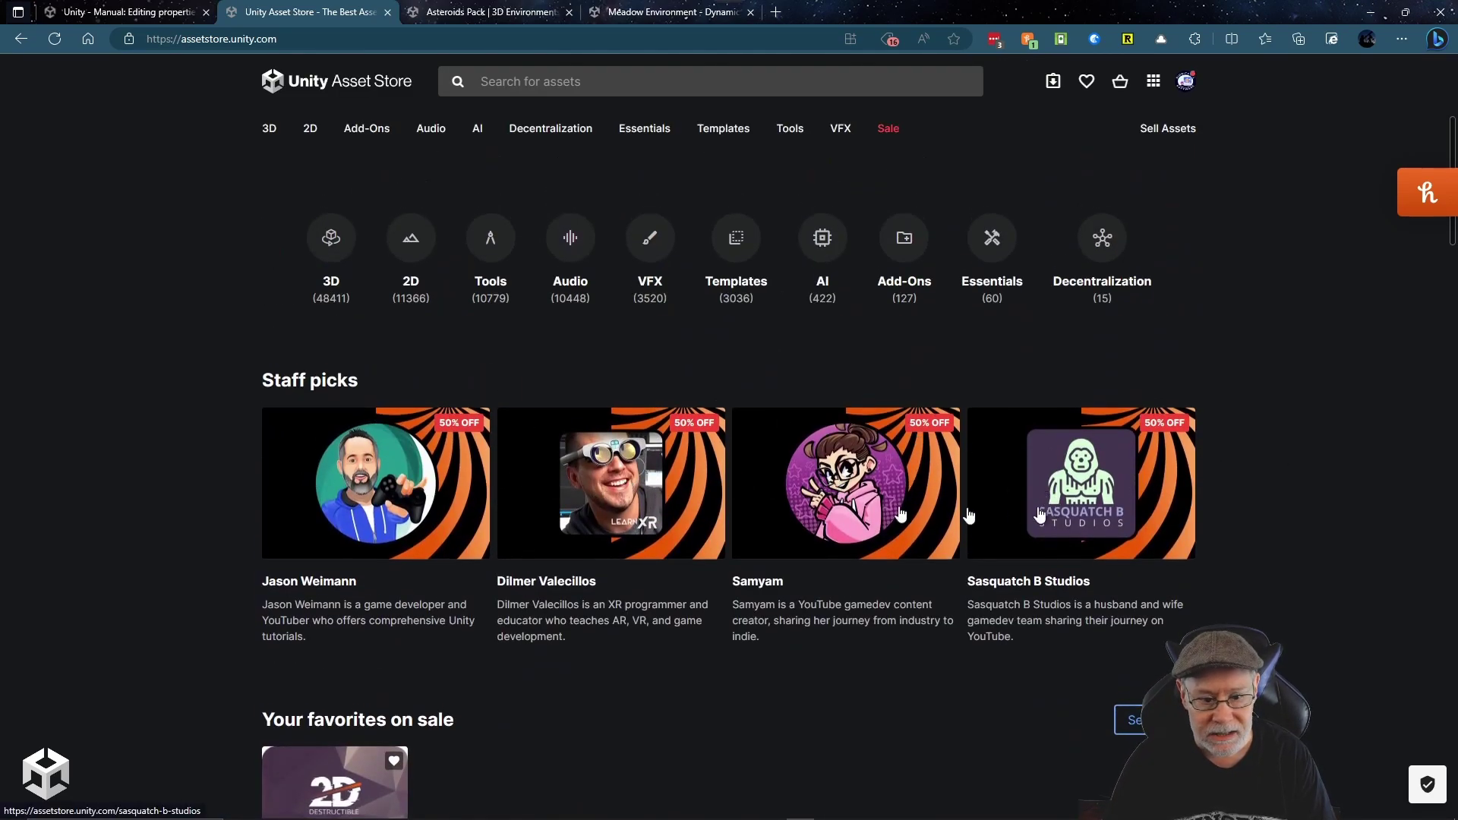
{"action": "scroll", "coordinate": [662, 695], "scroll_direction": "down", "scroll_amount": 3}
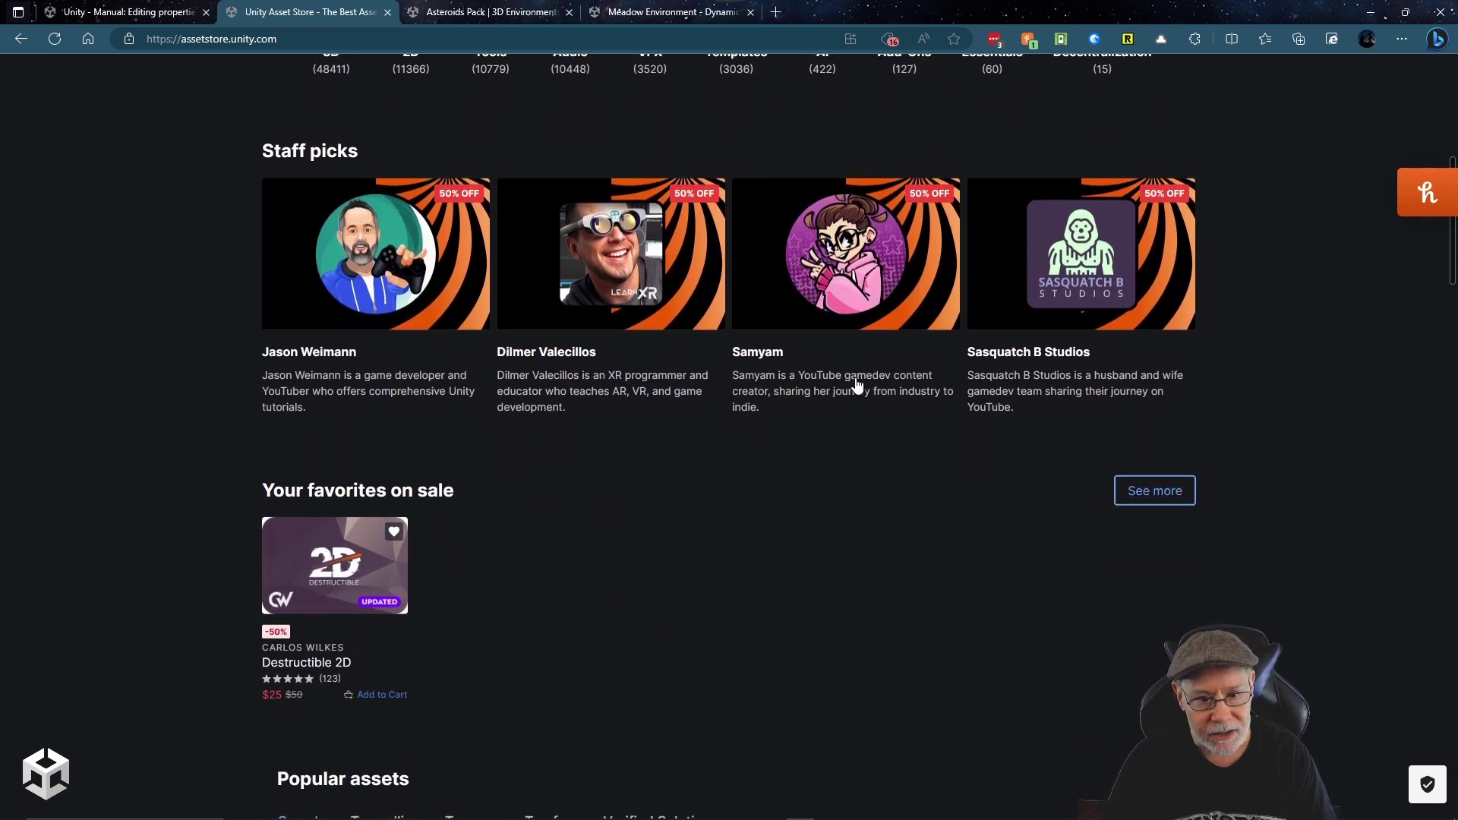
{"action": "scroll", "coordinate": [849, 389], "scroll_direction": "down", "scroll_amount": 5}
{"action": "scroll", "coordinate": [420, 191], "scroll_direction": "up", "scroll_amount": 4}
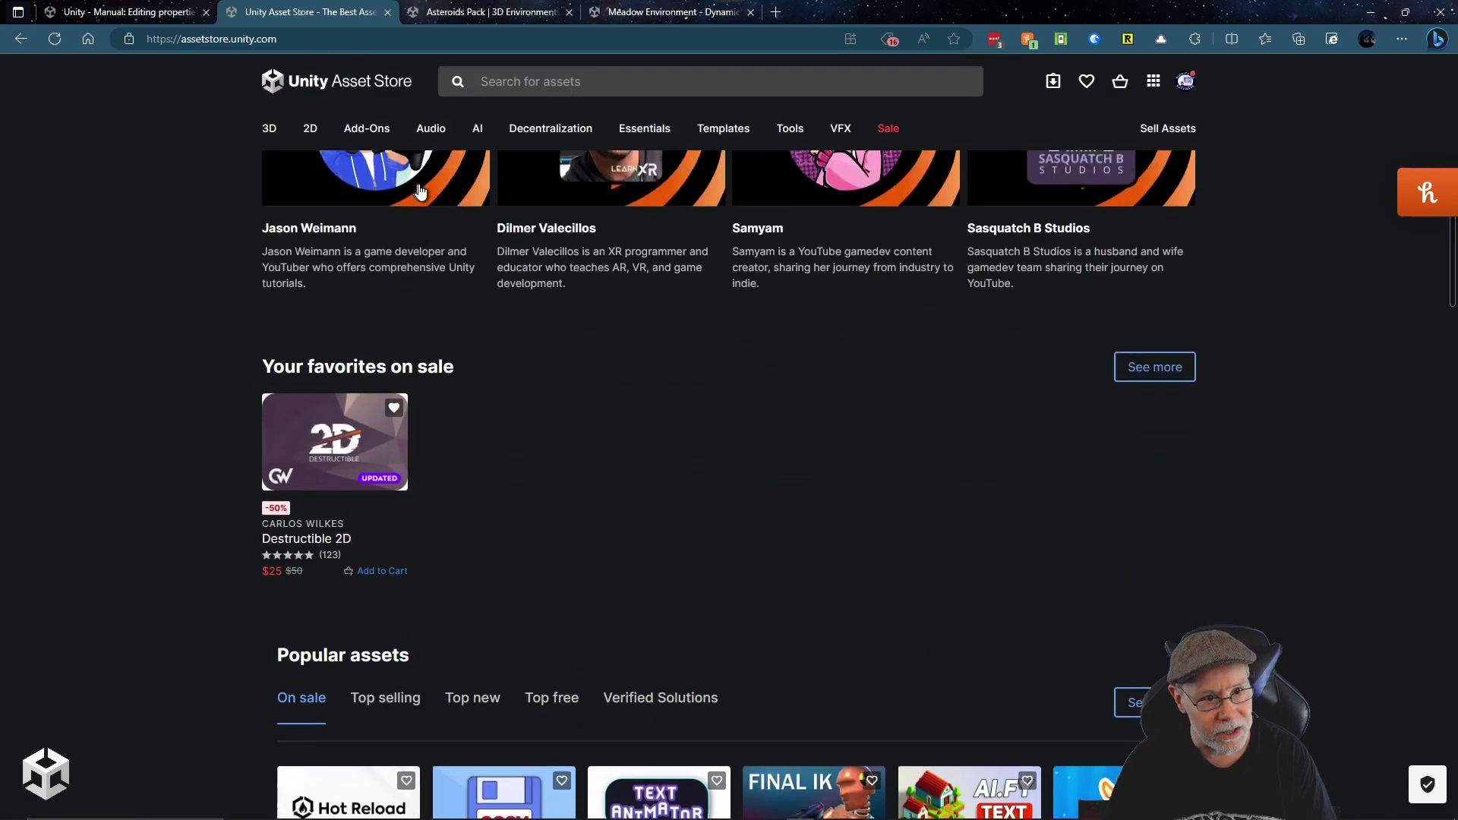
{"action": "scroll", "coordinate": [553, 303], "scroll_direction": "up", "scroll_amount": 3}
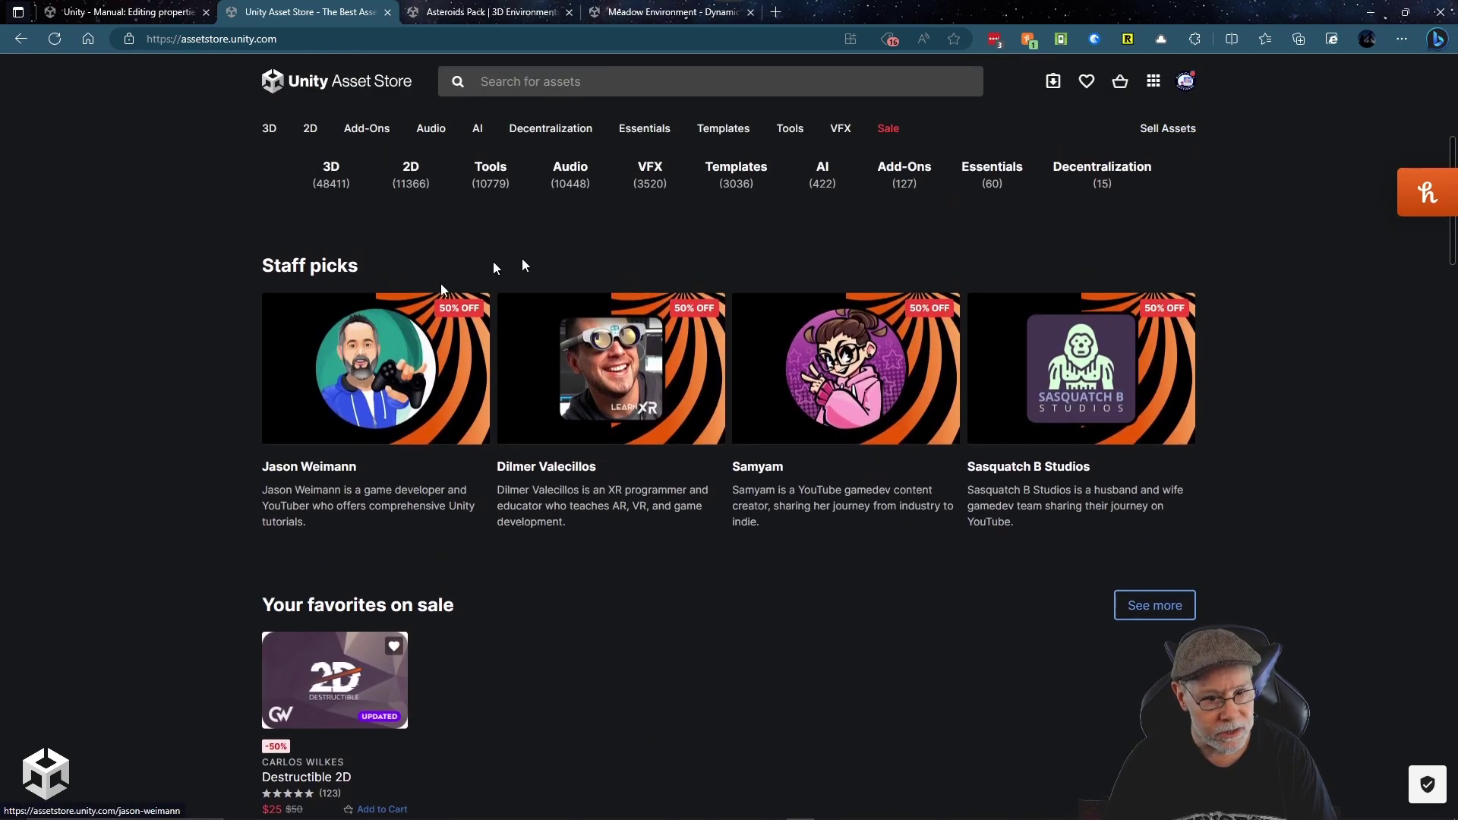
{"action": "scroll", "coordinate": [840, 559], "scroll_direction": "down", "scroll_amount": 7}
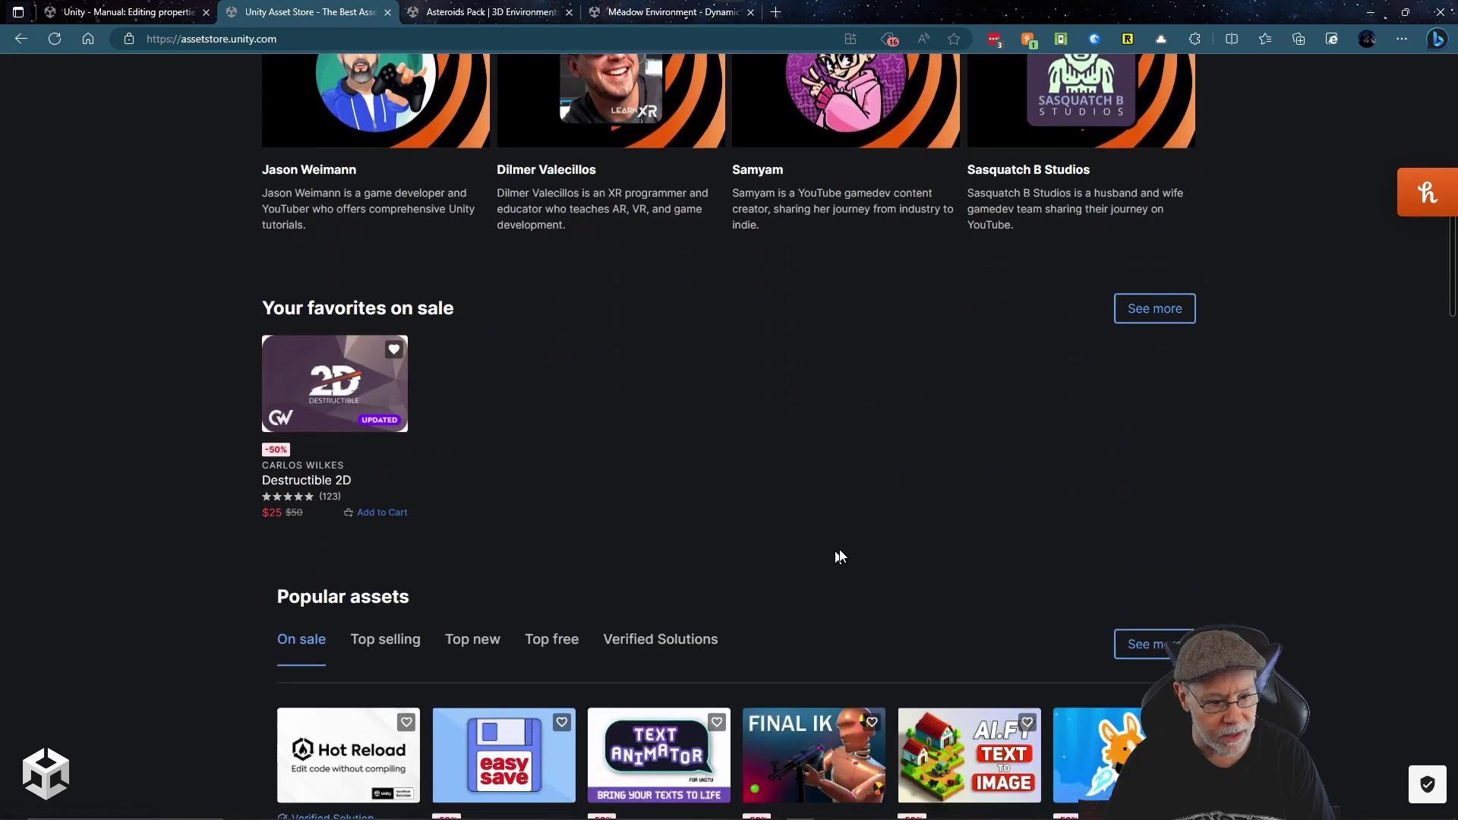
{"action": "scroll", "coordinate": [547, 509], "scroll_direction": "down", "scroll_amount": 10}
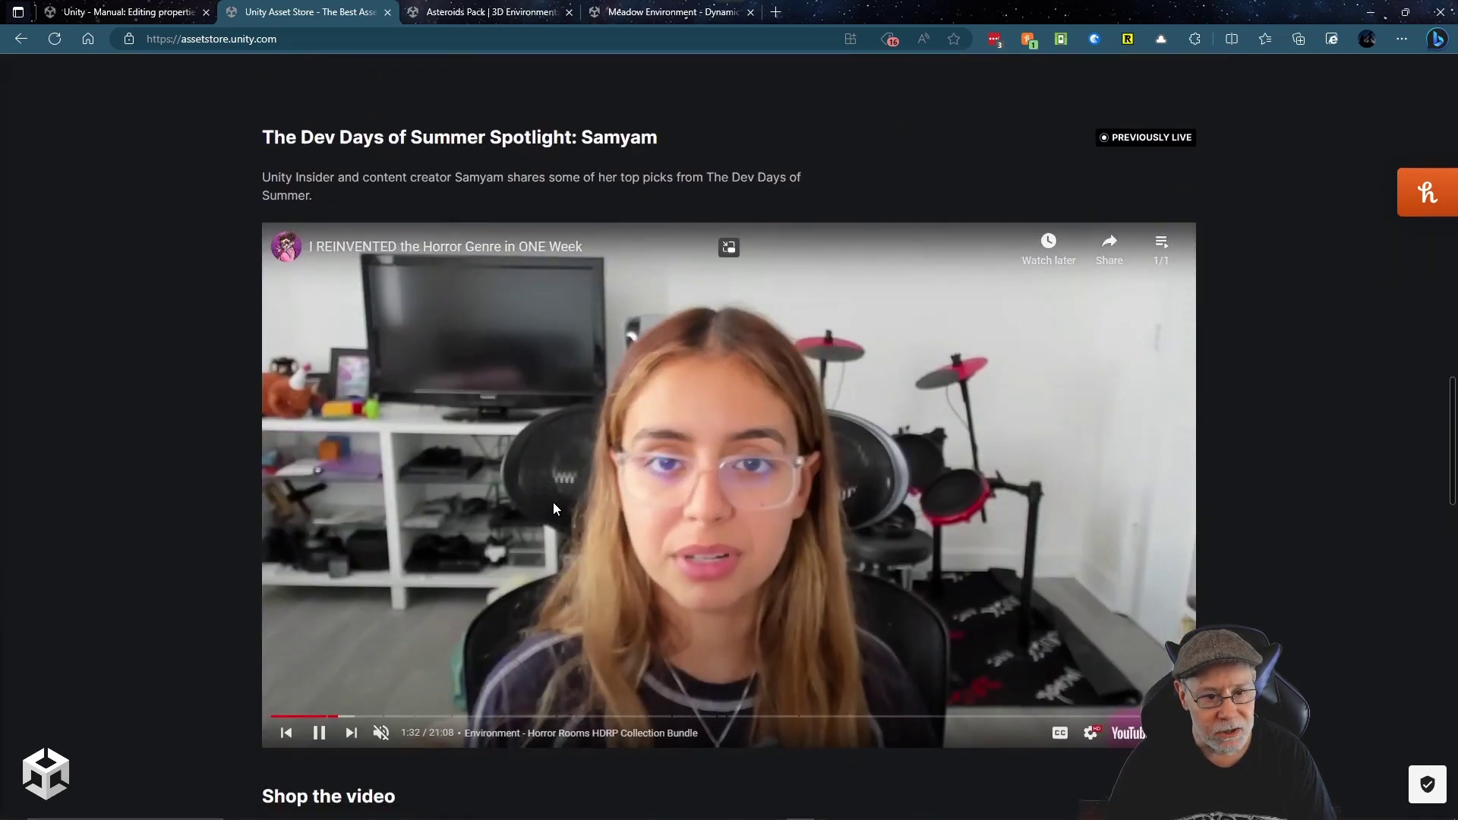
{"action": "scroll", "coordinate": [555, 509], "scroll_direction": "down", "scroll_amount": 19}
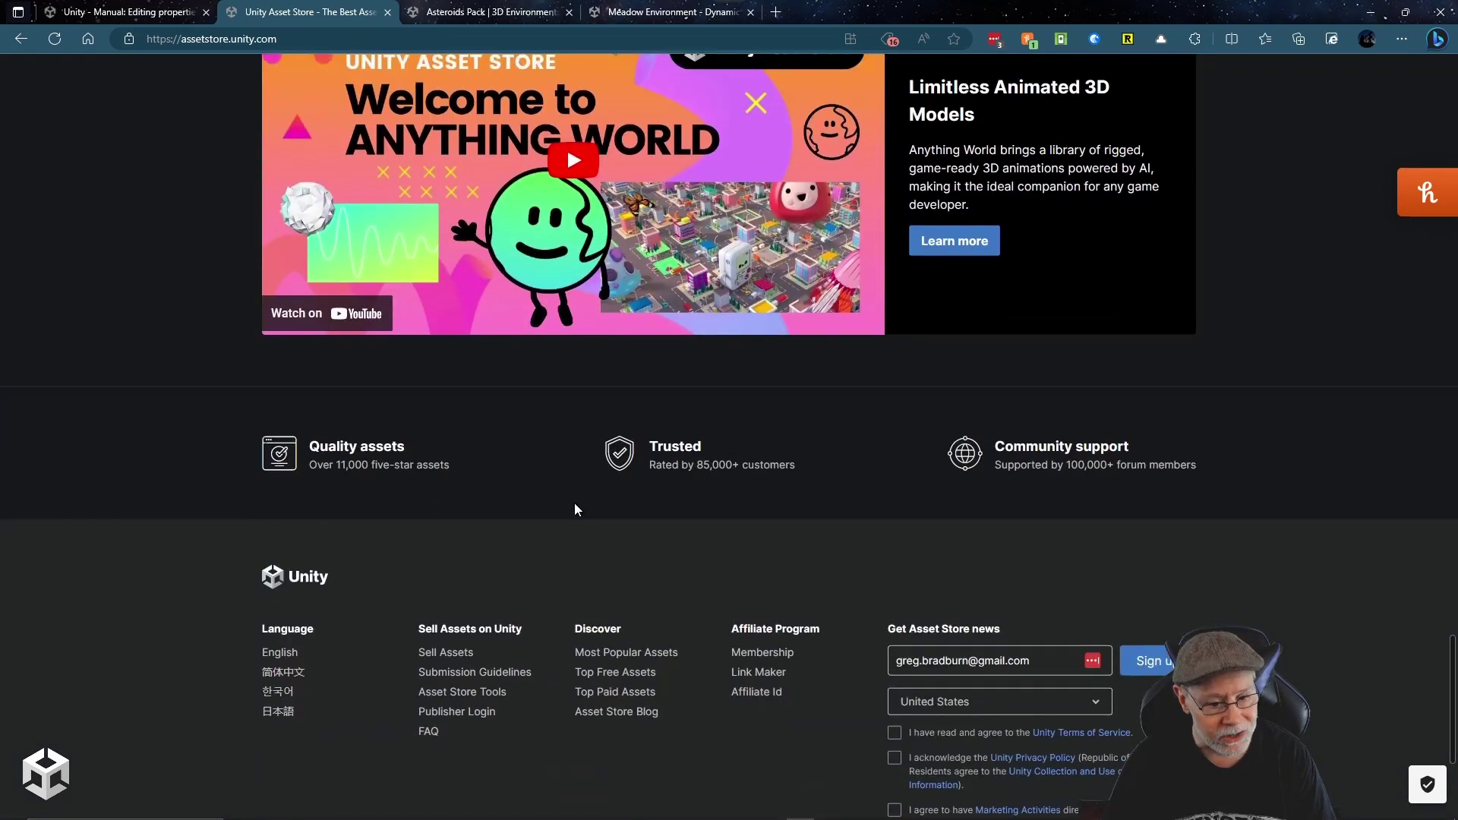
{"action": "scroll", "coordinate": [574, 502], "scroll_direction": "up", "scroll_amount": 20}
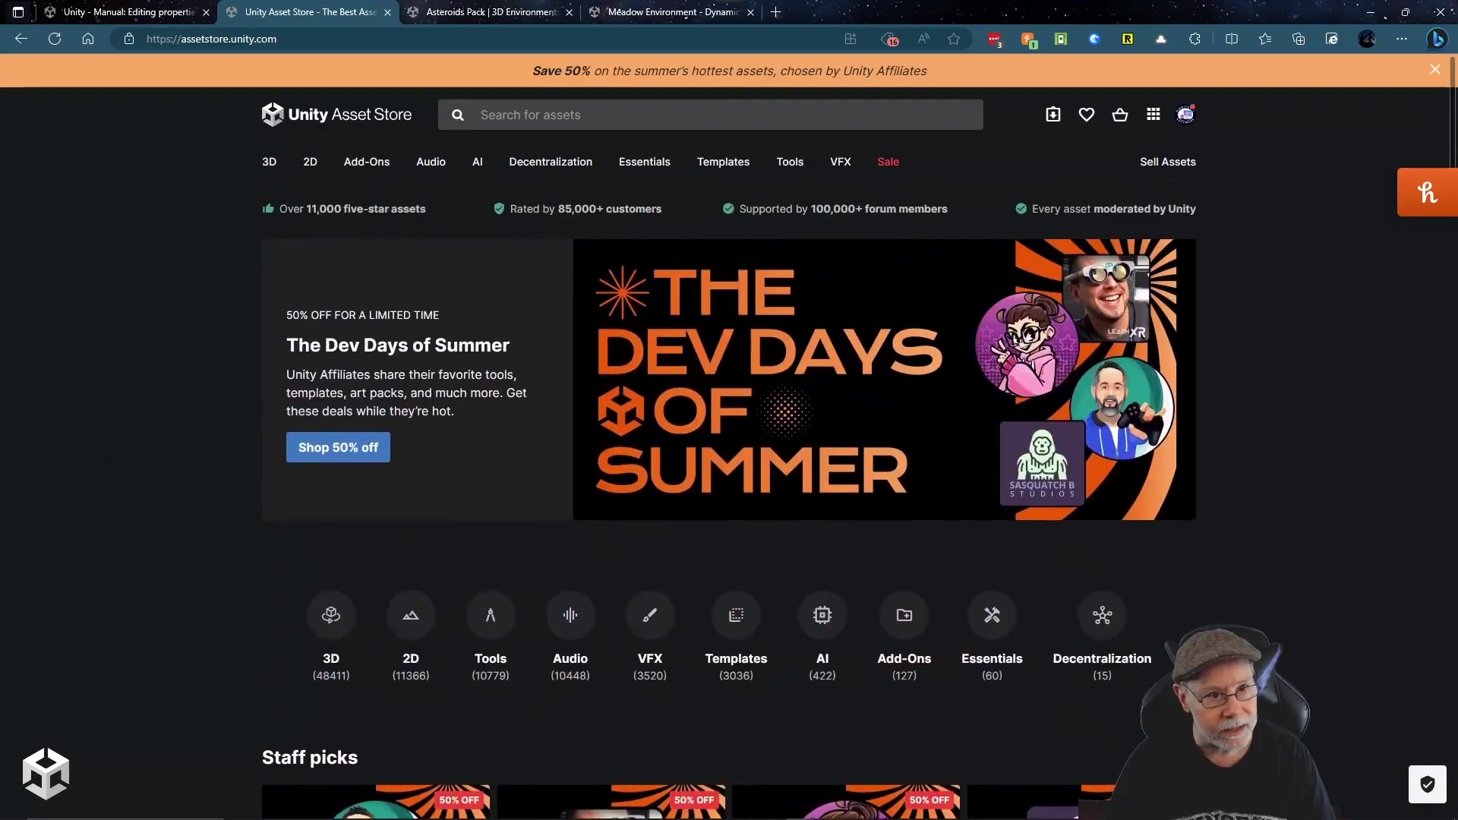
- Go to the Meadow Environment - Dynamic Nature tab and scroll its overview and technical details
{"action": "left_click", "coordinate": [498, 14]}
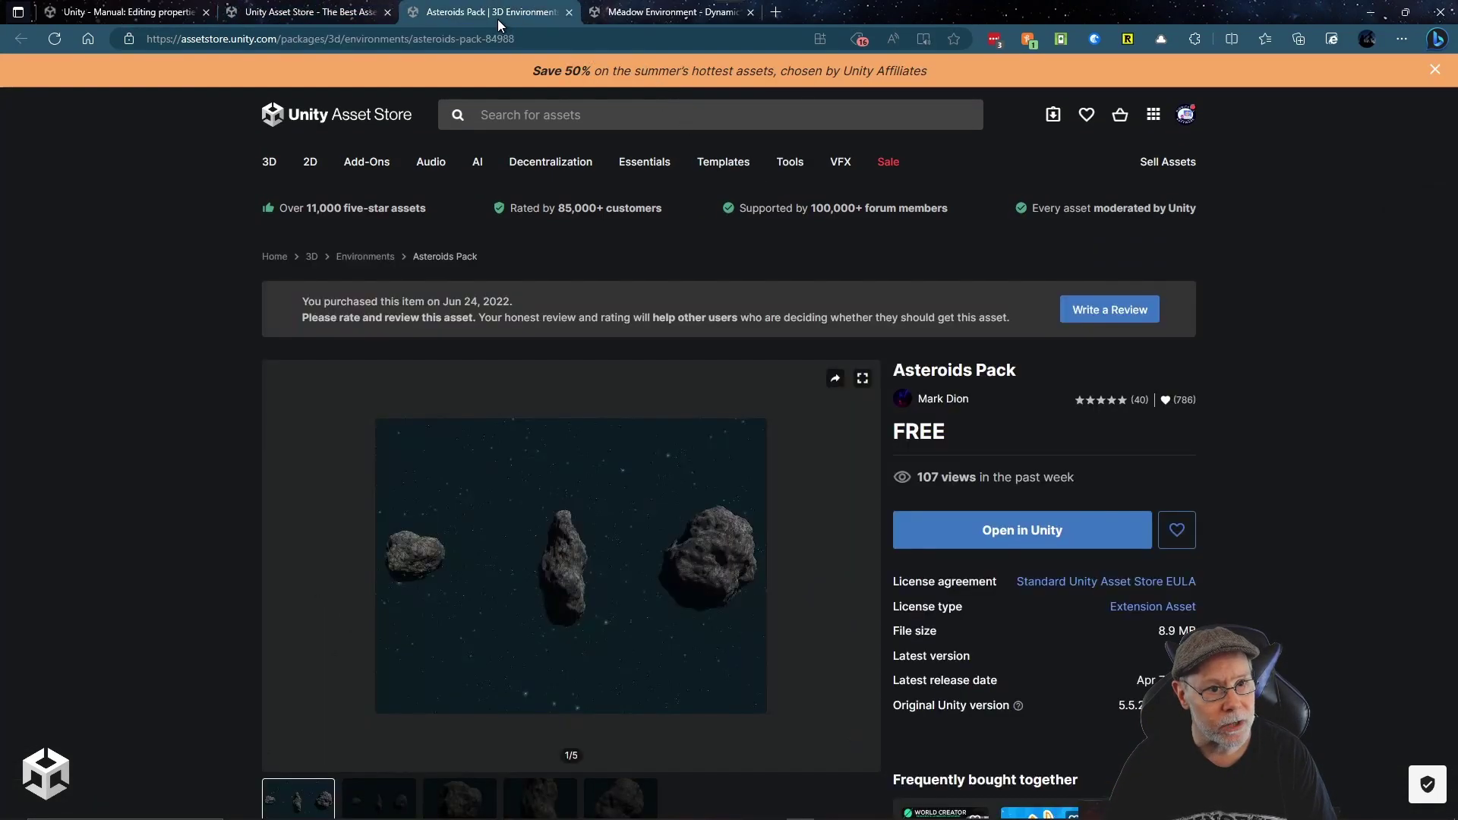
{"action": "left_click", "coordinate": [638, 14]}
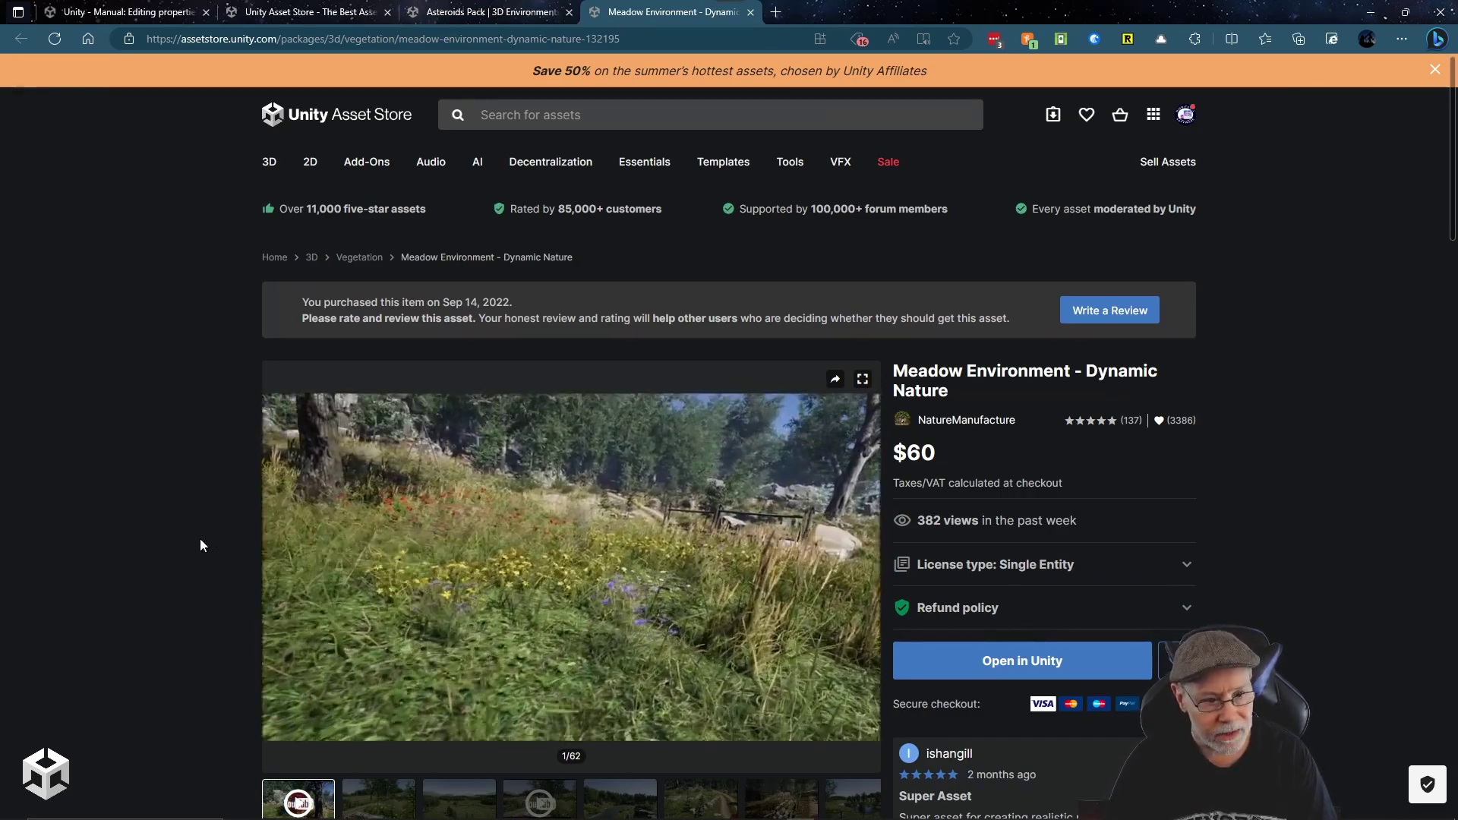
{"action": "scroll", "coordinate": [212, 543], "scroll_direction": "down", "scroll_amount": 4}
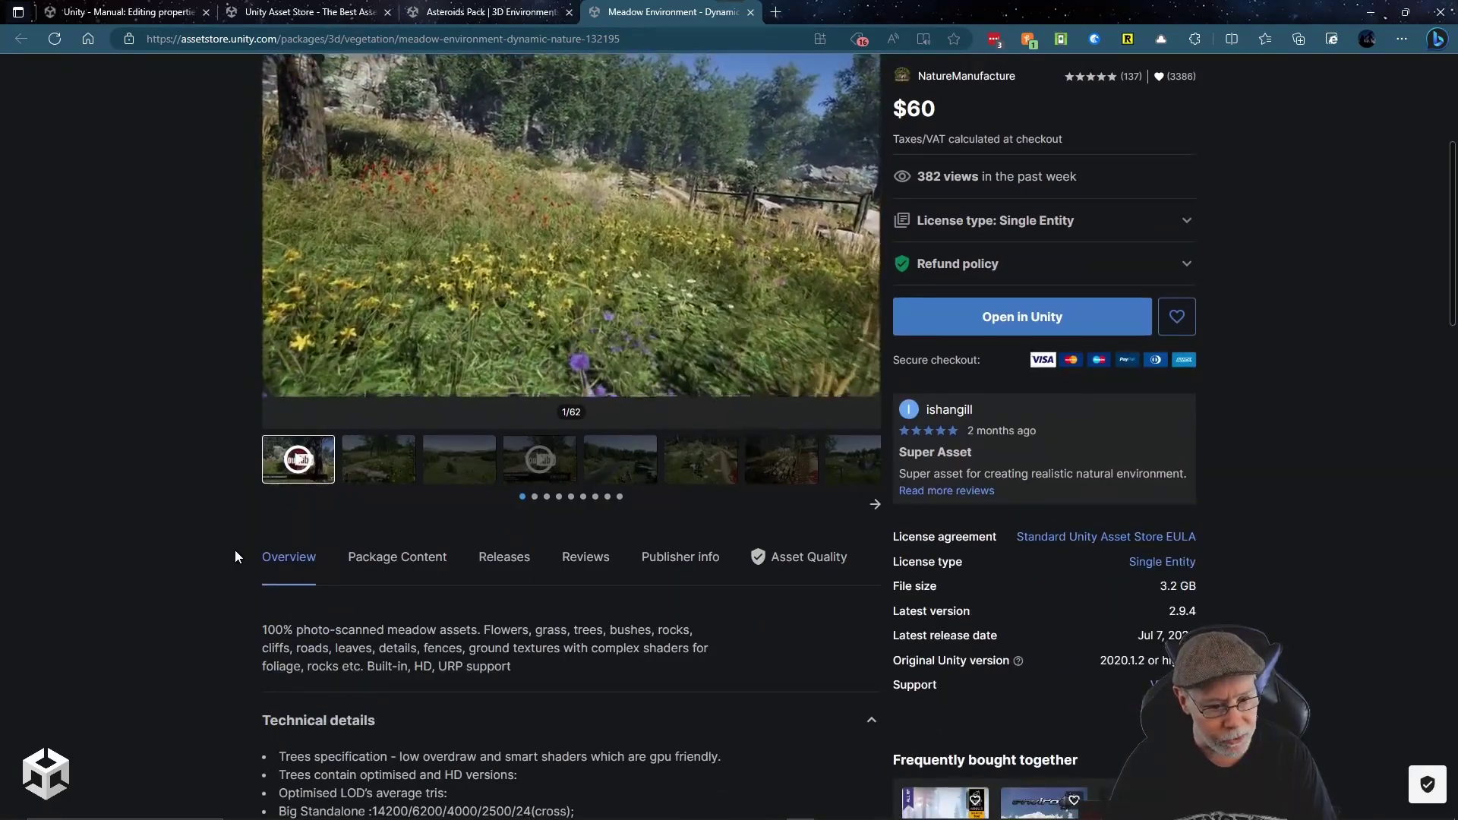
{"action": "scroll", "coordinate": [241, 556], "scroll_direction": "down", "scroll_amount": 4}
{"action": "scroll", "coordinate": [251, 551], "scroll_direction": "up", "scroll_amount": 15}
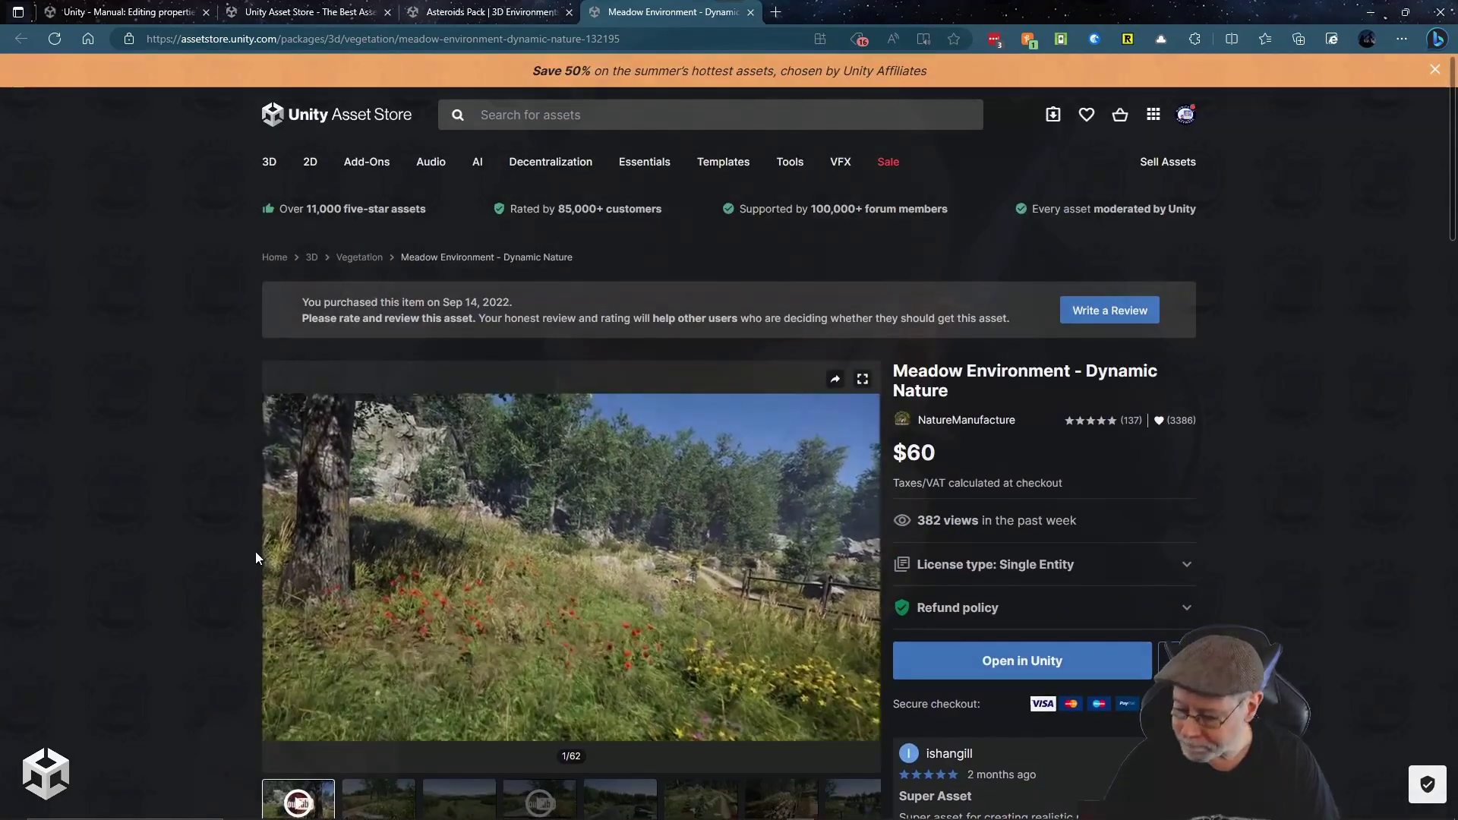